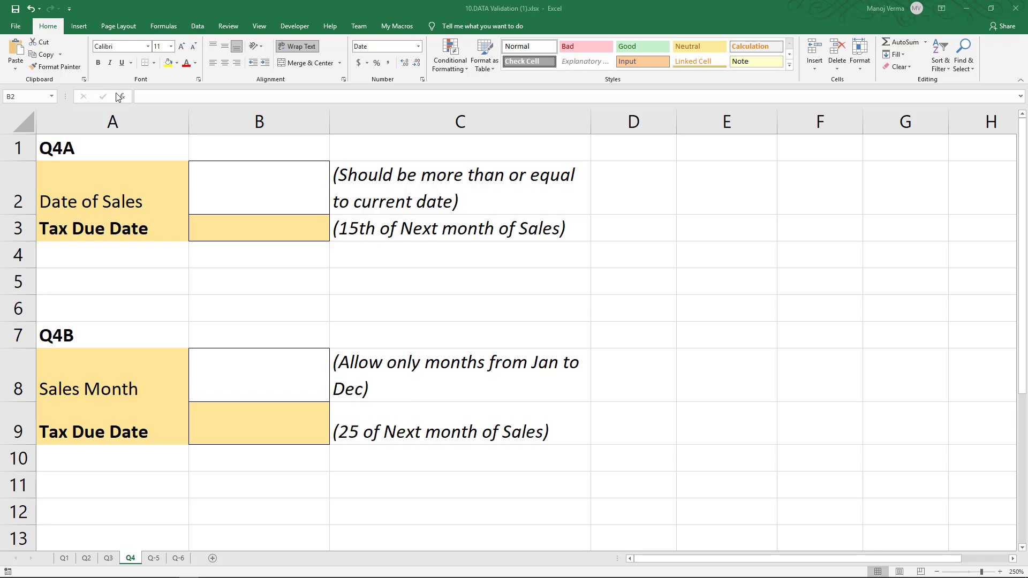
# Restrict the Date of Sales cell B2 with data validation to dates greater than or equal to =TODAY().
pyautogui.click(254, 190)
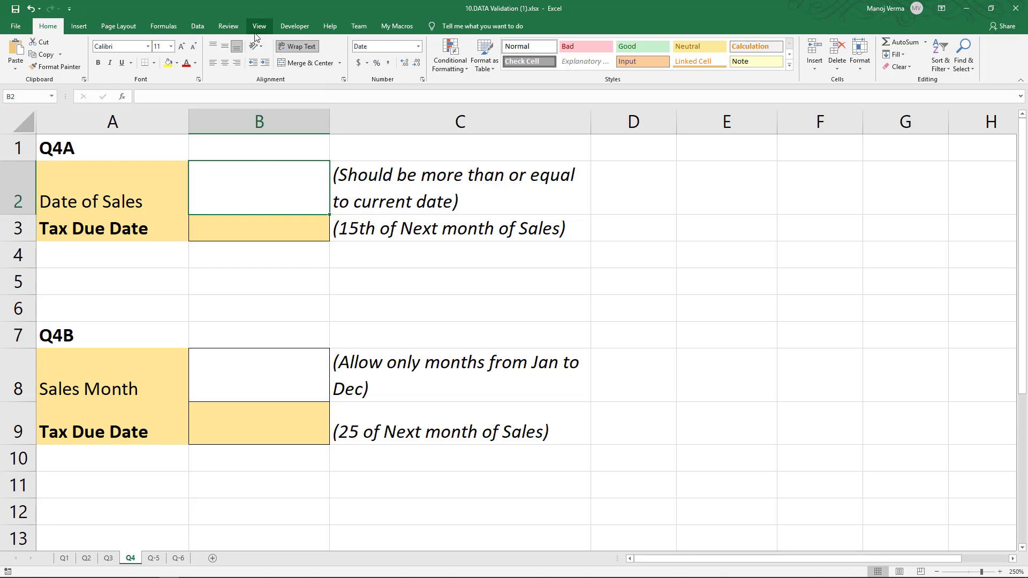
pyautogui.click(198, 26)
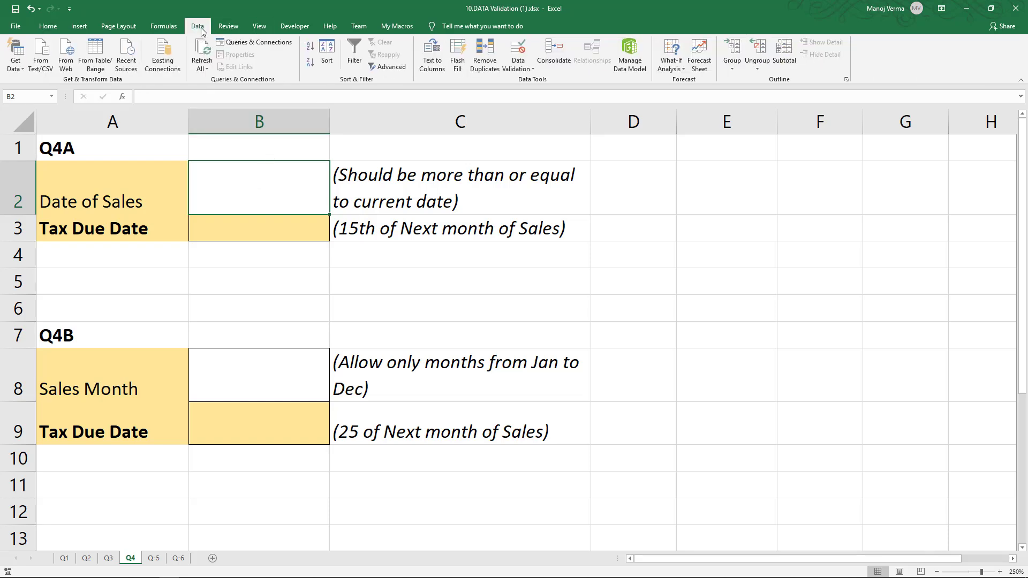
pyautogui.click(522, 54)
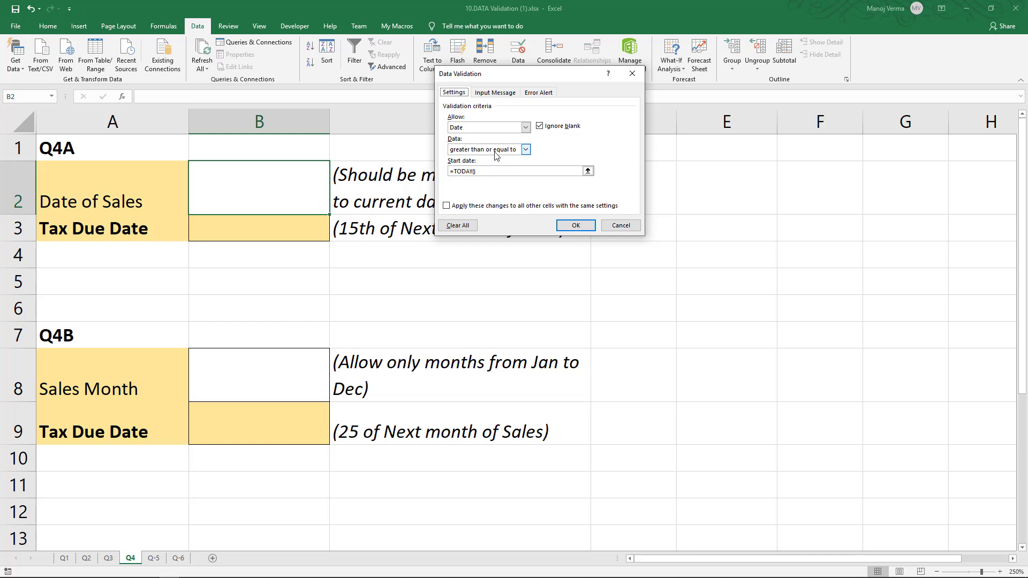
pyautogui.click(471, 170)
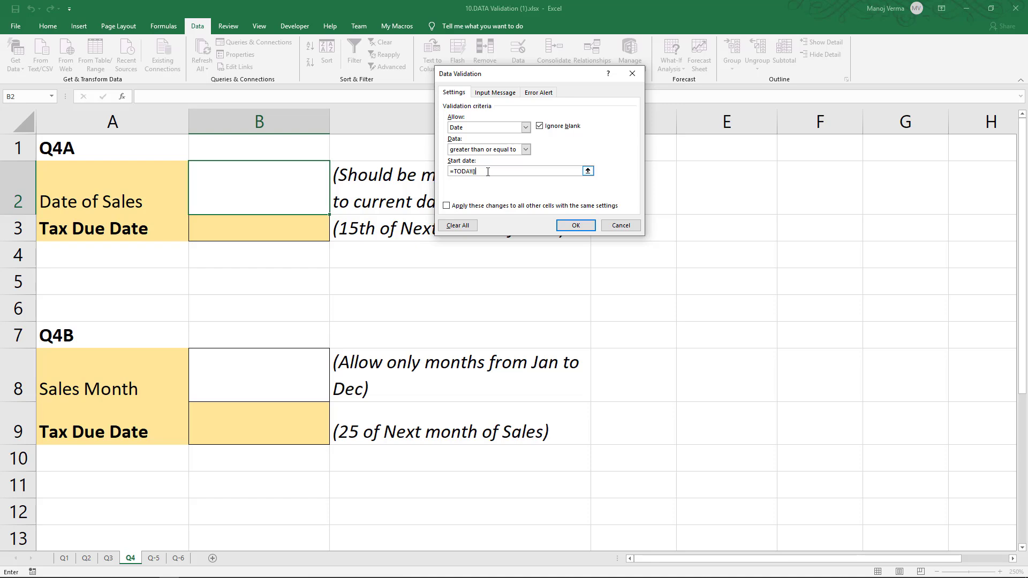
pyautogui.click(575, 225)
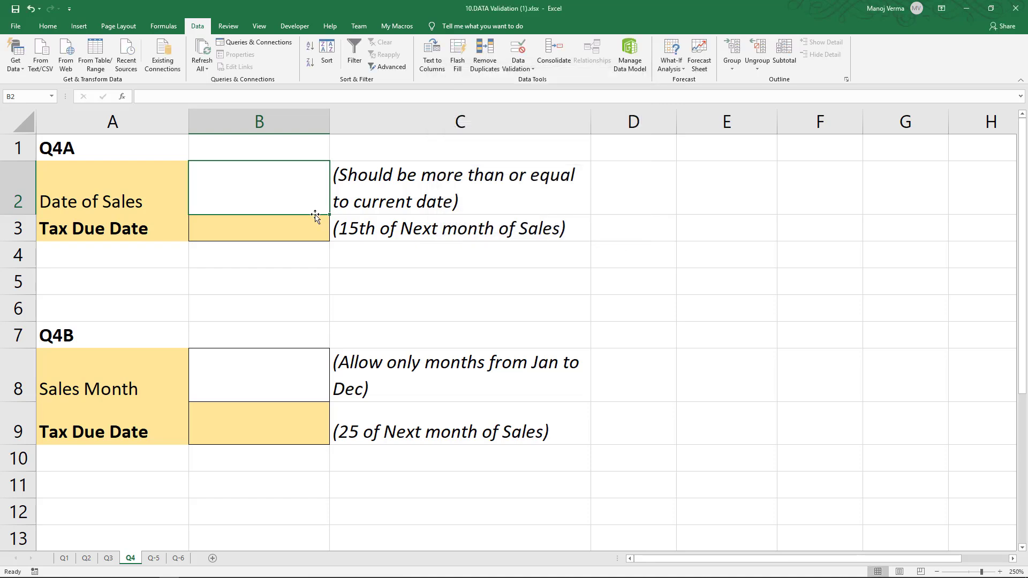
# Test the validation on B2 by trying to enter the past dates 1/1/2020 and 4/1/2020.
pyautogui.write('1/1/20')
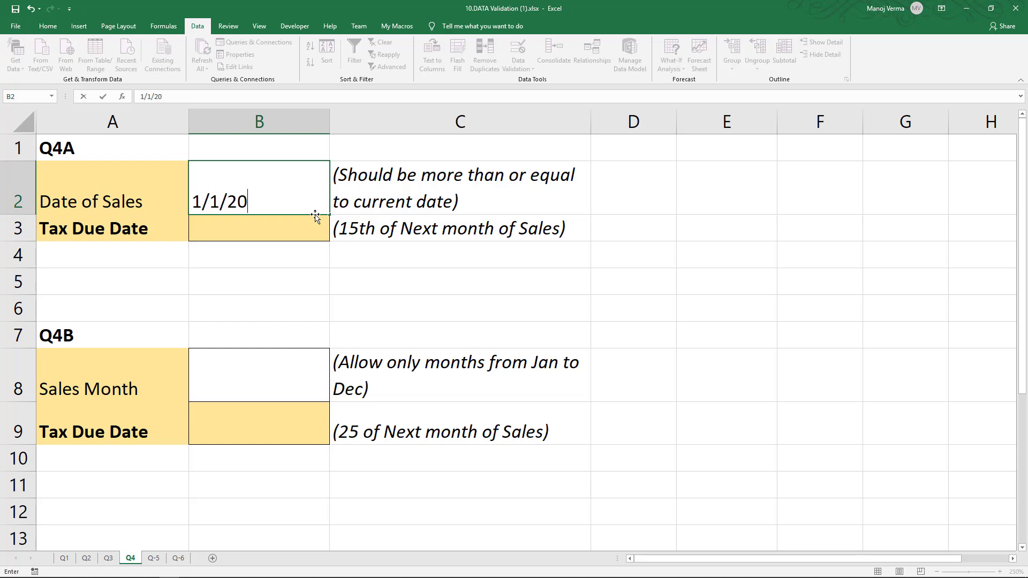
pyautogui.write('20')
pyautogui.press('Return')
pyautogui.press('Return')
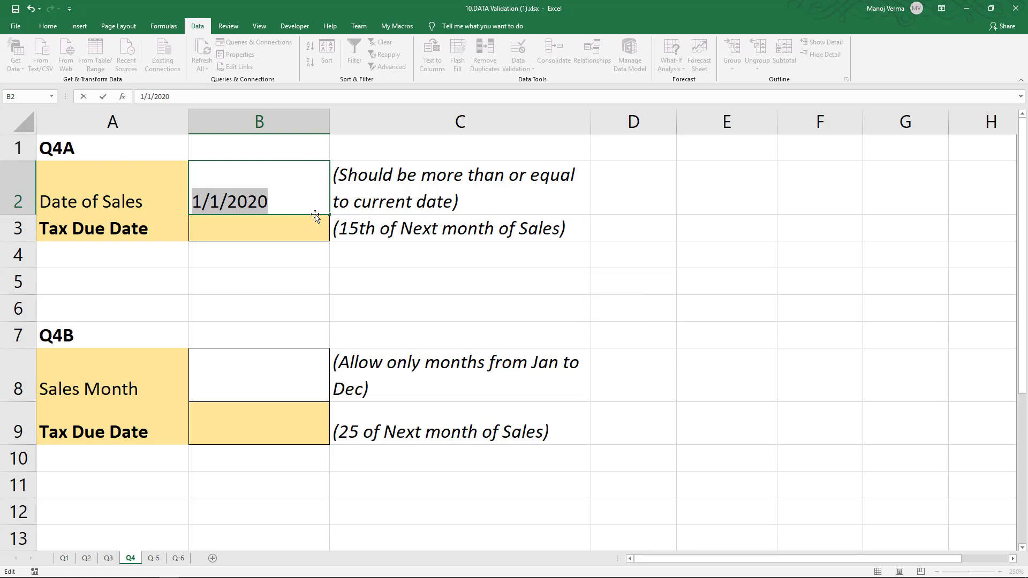
pyautogui.write('4')
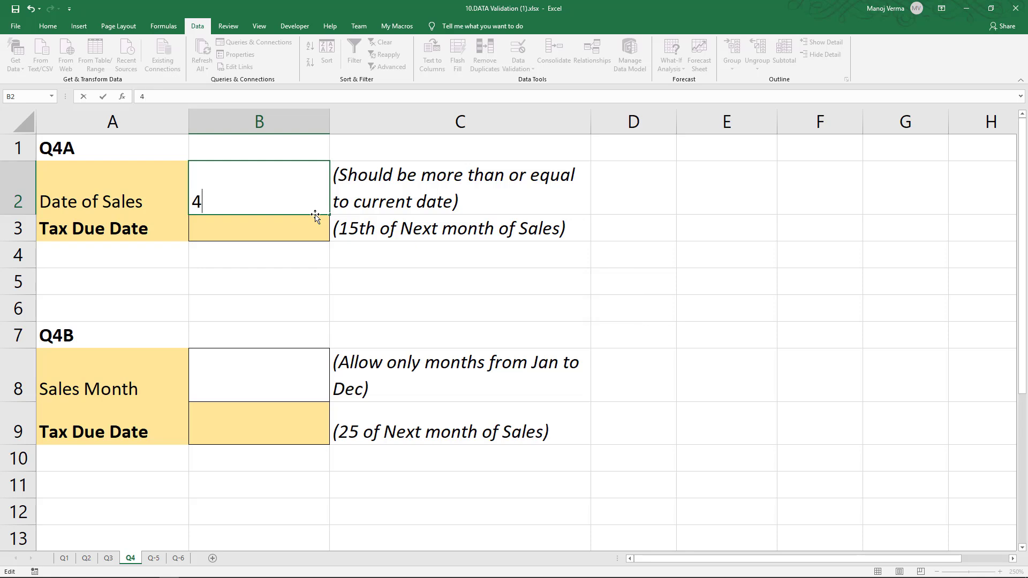
pyautogui.write('/1/2020')
pyautogui.press('Return')
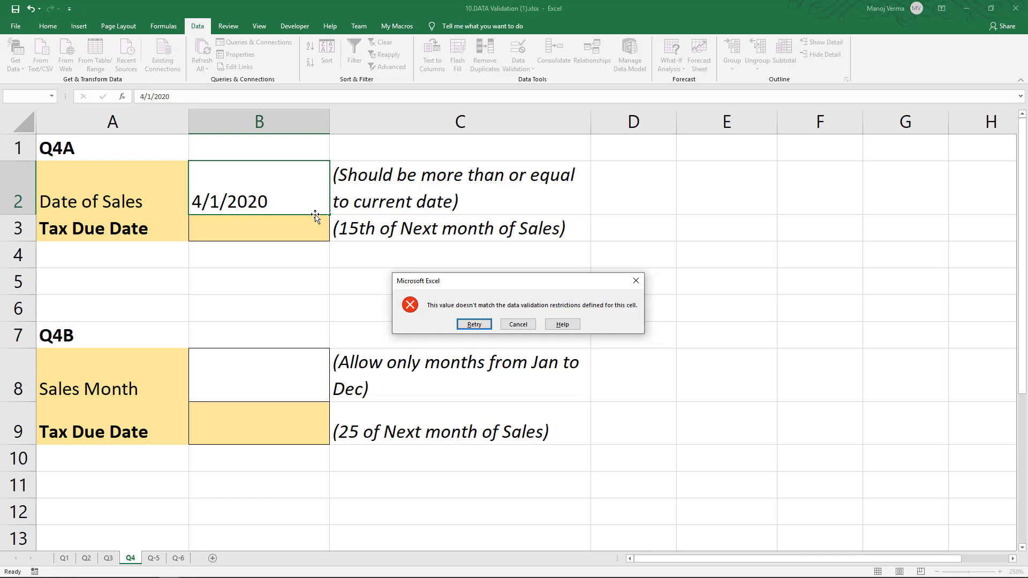
pyautogui.press('Return')
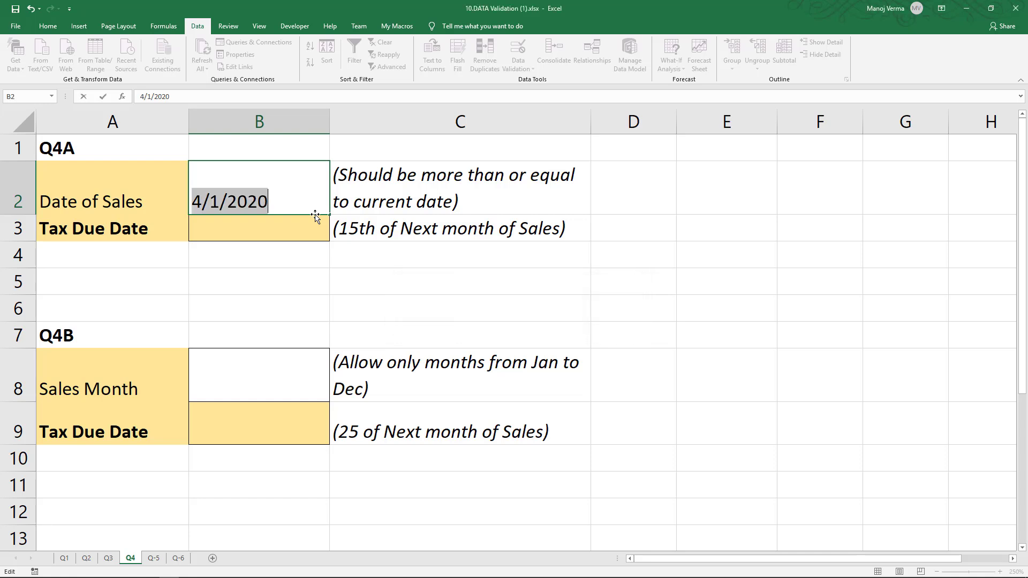
# Check the current date in the system calendar and correct the Date of Sales in B2 to 4/1/2021.
pyautogui.press('super')
pyautogui.click(981, 574)
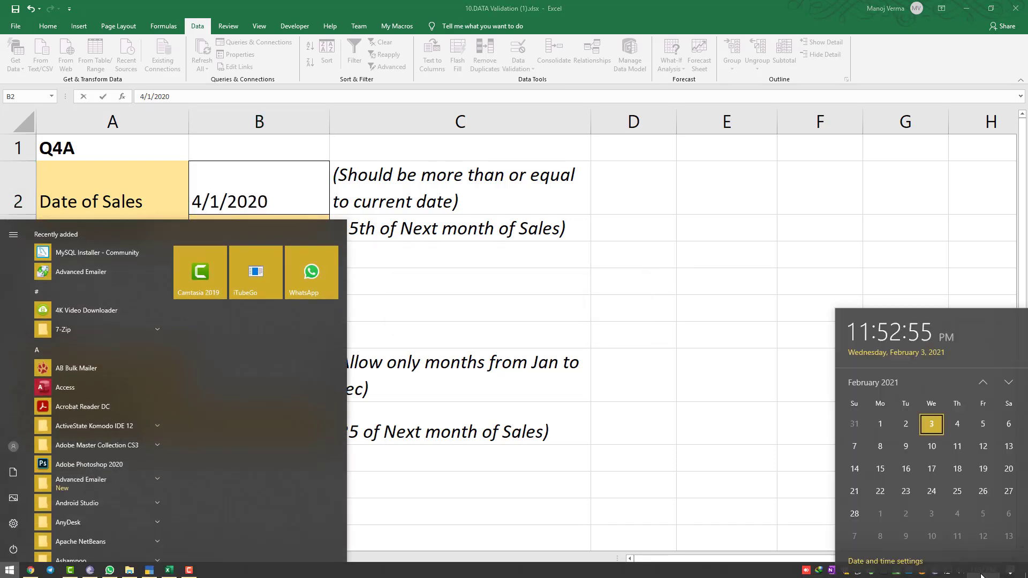
pyautogui.click(675, 316)
pyautogui.click(311, 208)
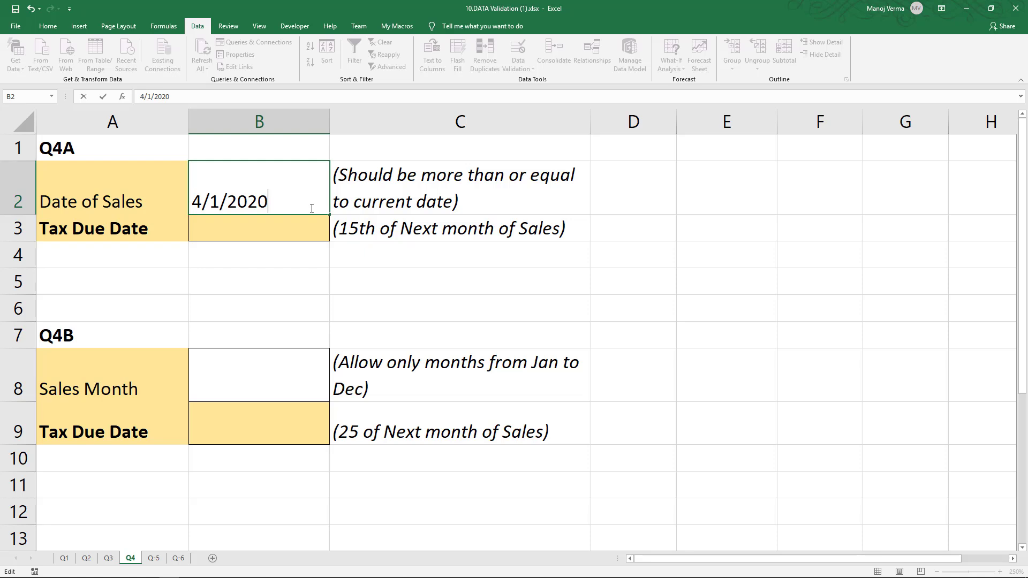
pyautogui.press('BackSpace')
pyautogui.write('1')
pyautogui.press('Return')
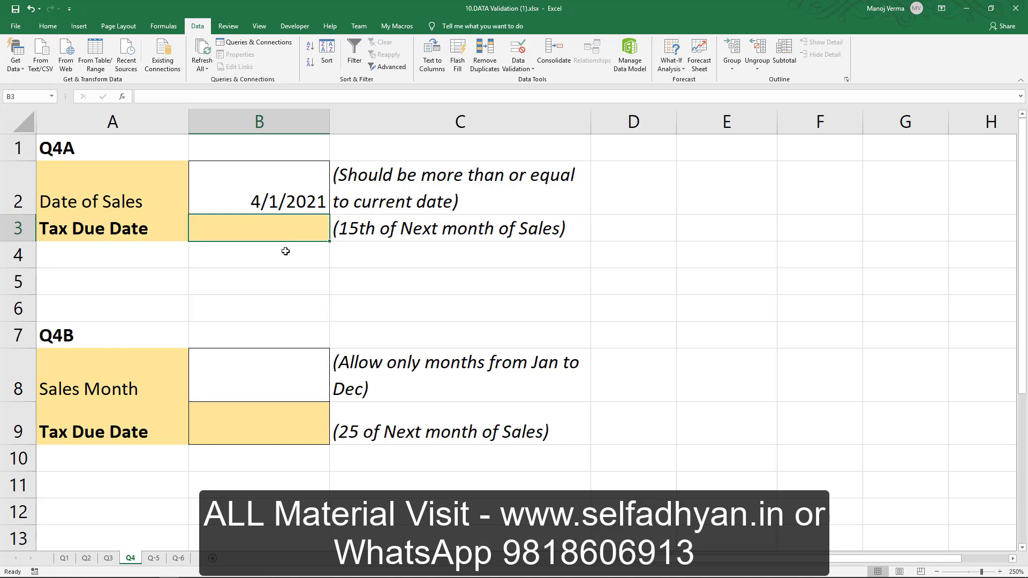
# Enter =EOMONTH(B2,0) in the Tax Due Date cell B3 to return the end of the sales month.
pyautogui.write('=eom')
pyautogui.press('Tab')
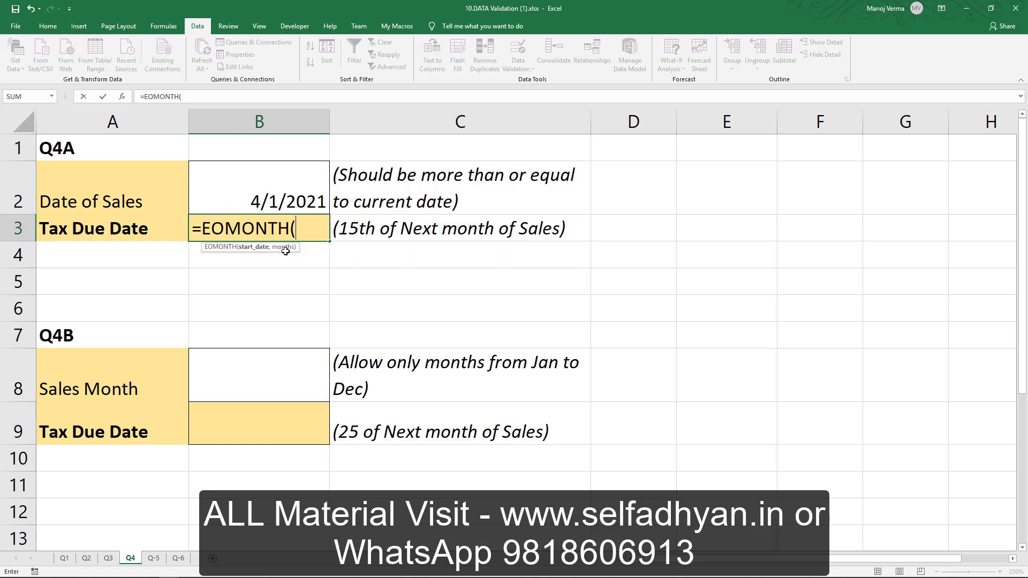
pyautogui.click(294, 196)
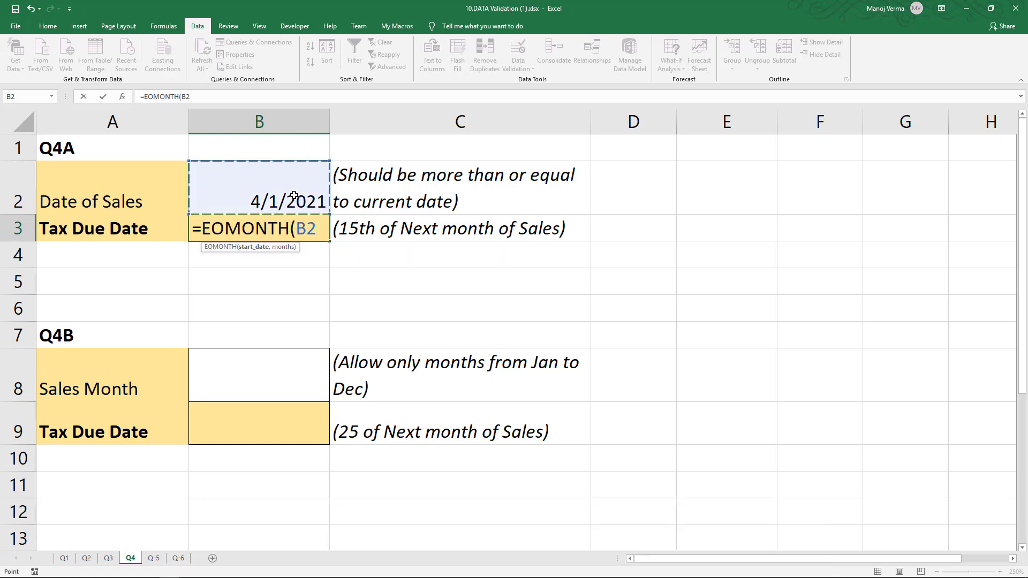
pyautogui.write(',-')
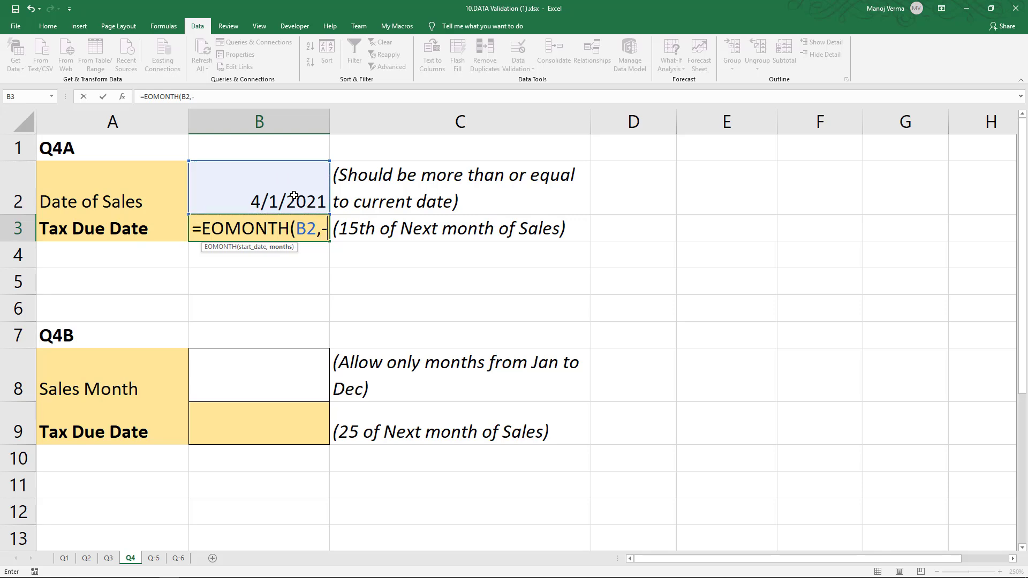
pyautogui.press('BackSpace')
pyautogui.write('0)')
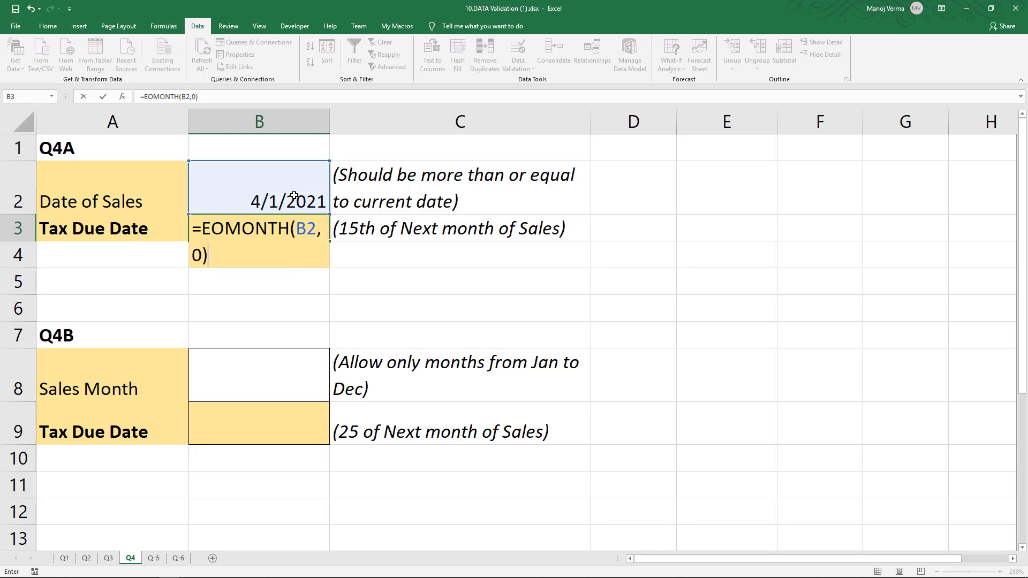
pyautogui.press('Return')
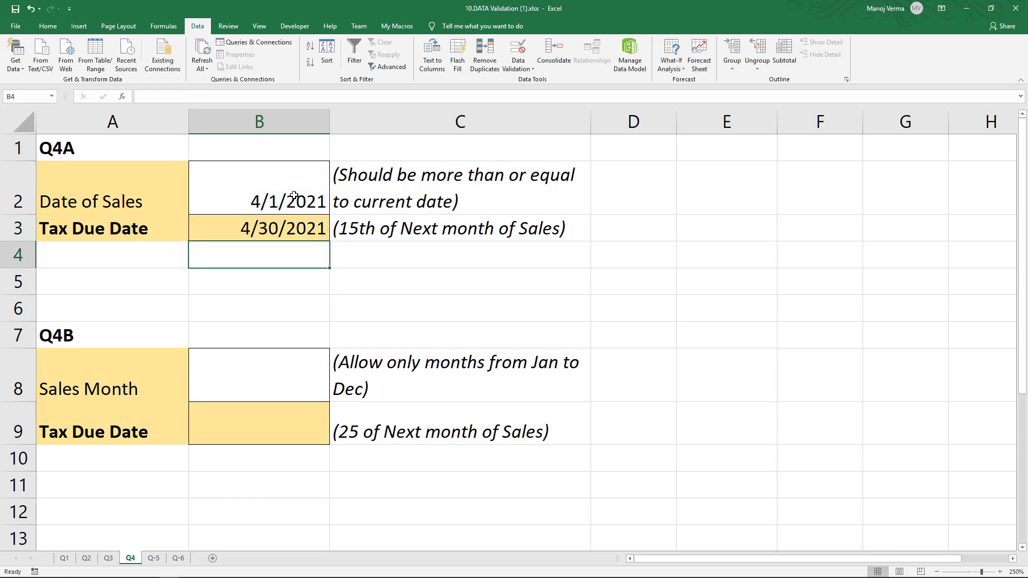
# Extend the Tax Due Date formula in B3 to =EOMONTH(B2,0)+15.
pyautogui.press('Up')
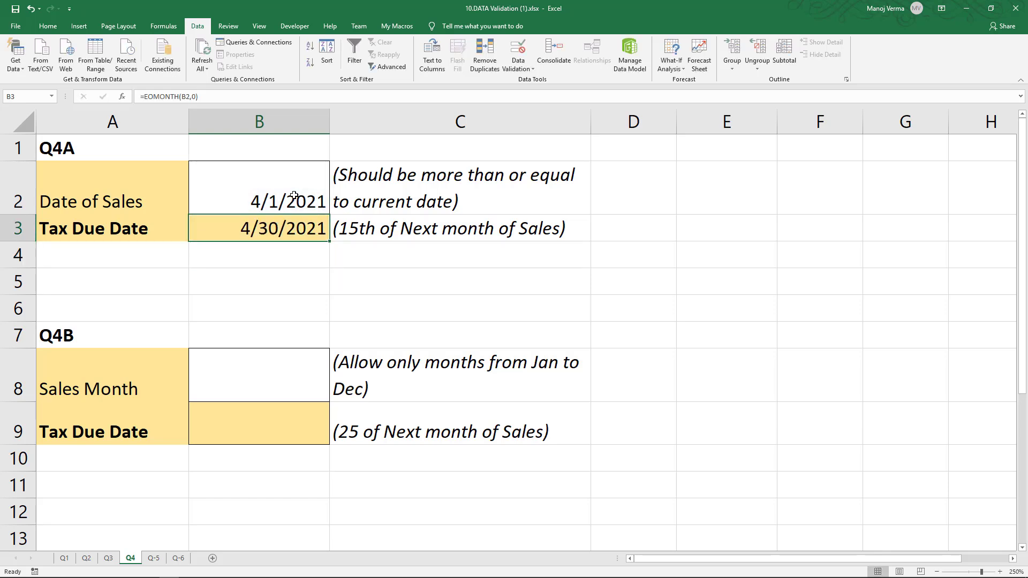
pyautogui.press('F2')
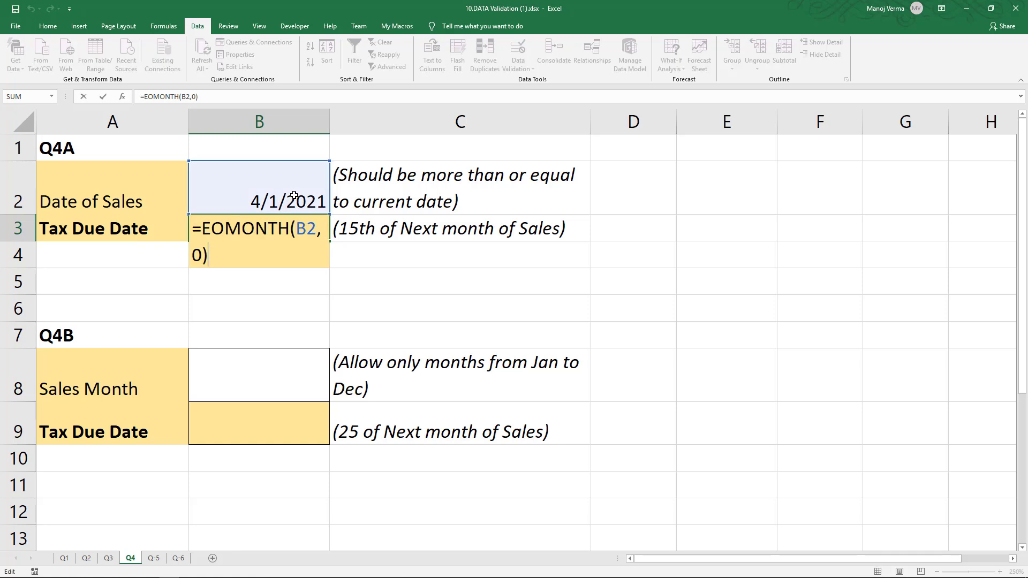
pyautogui.write('+15')
pyautogui.press('Return')
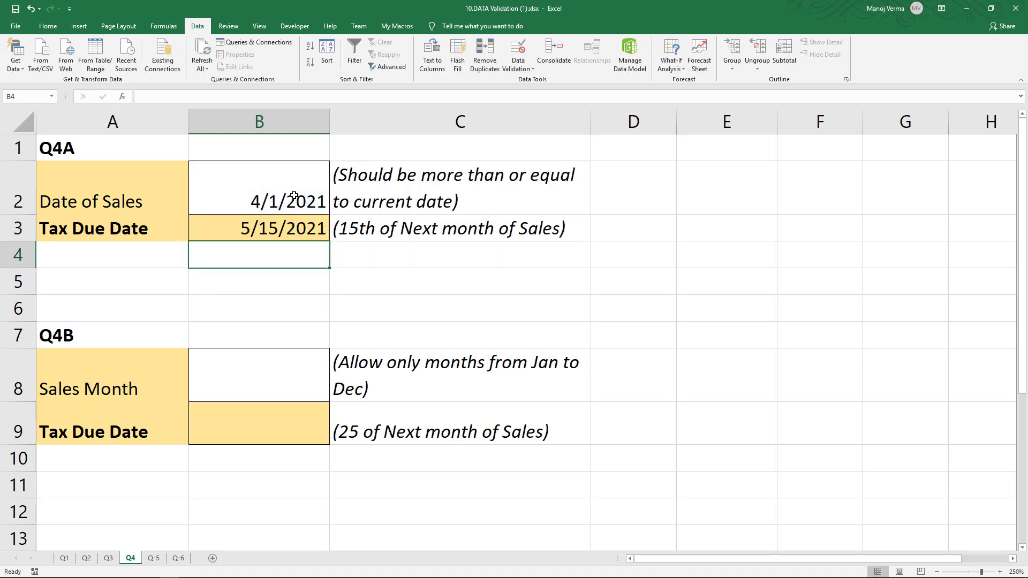
# Change the Date of Sales in B2 to 6/1/2021 to test the due date formula.
pyautogui.press('Up')
pyautogui.click(294, 195)
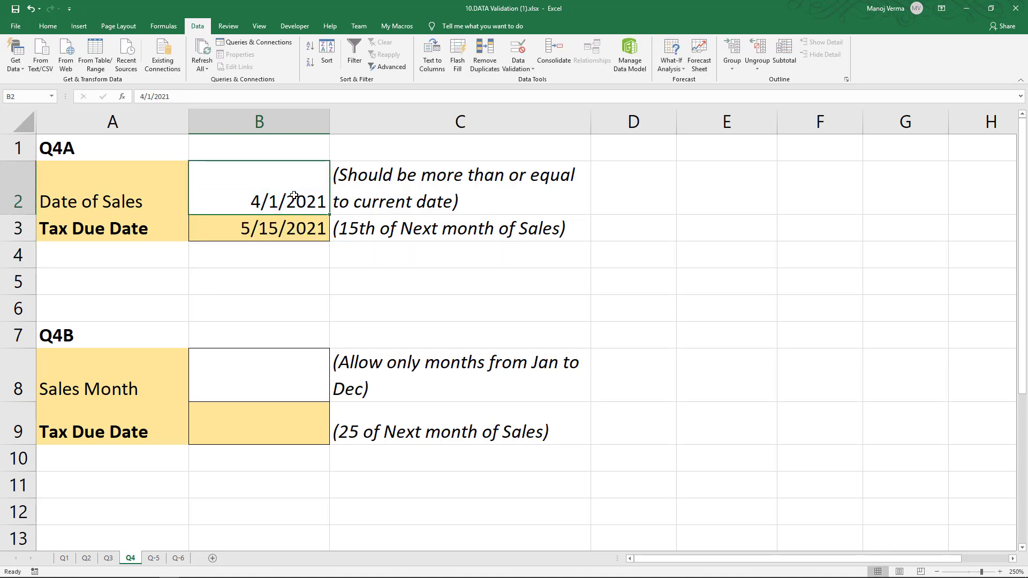
pyautogui.write('6')
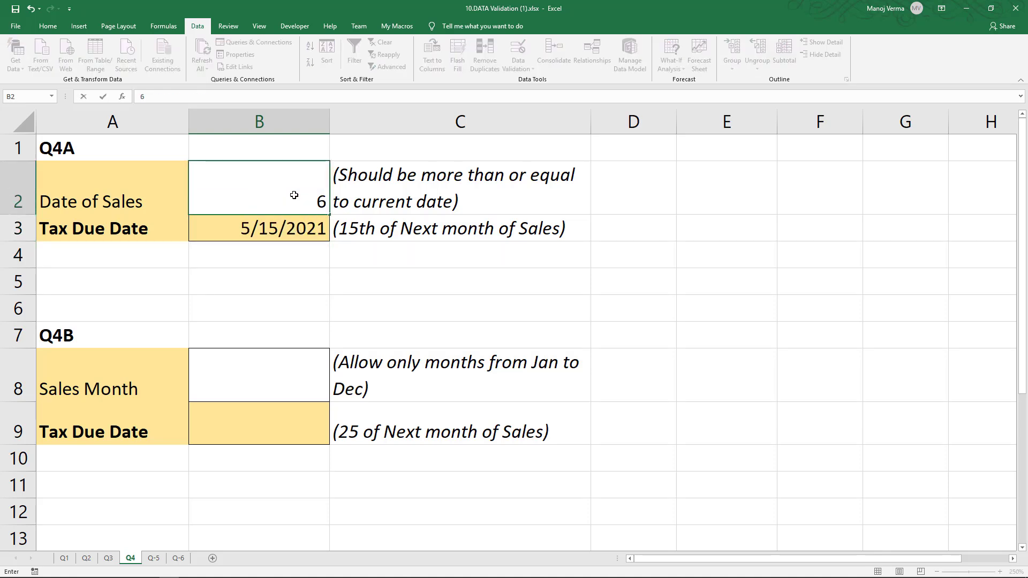
pyautogui.write('/1/')
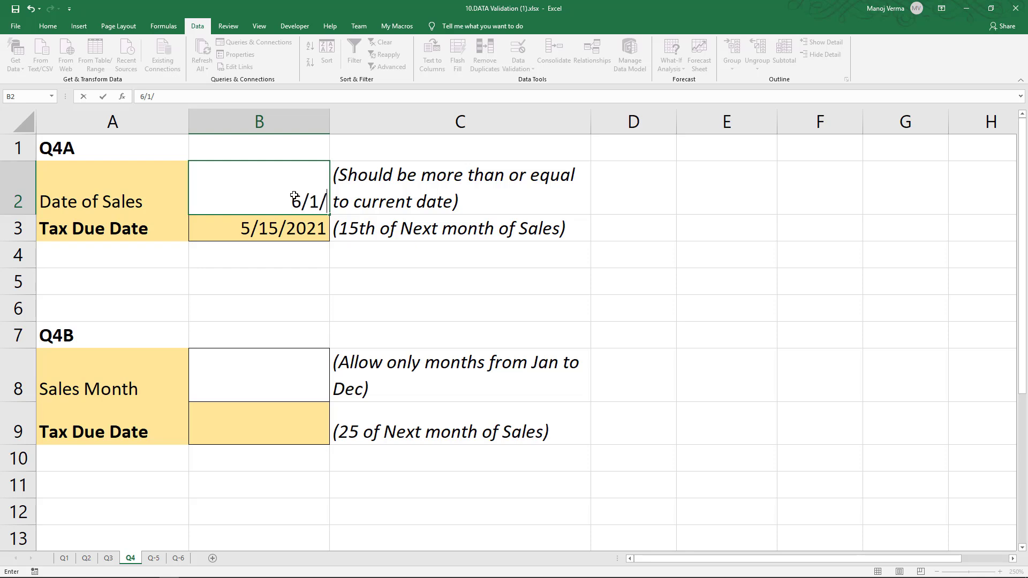
pyautogui.write('2021')
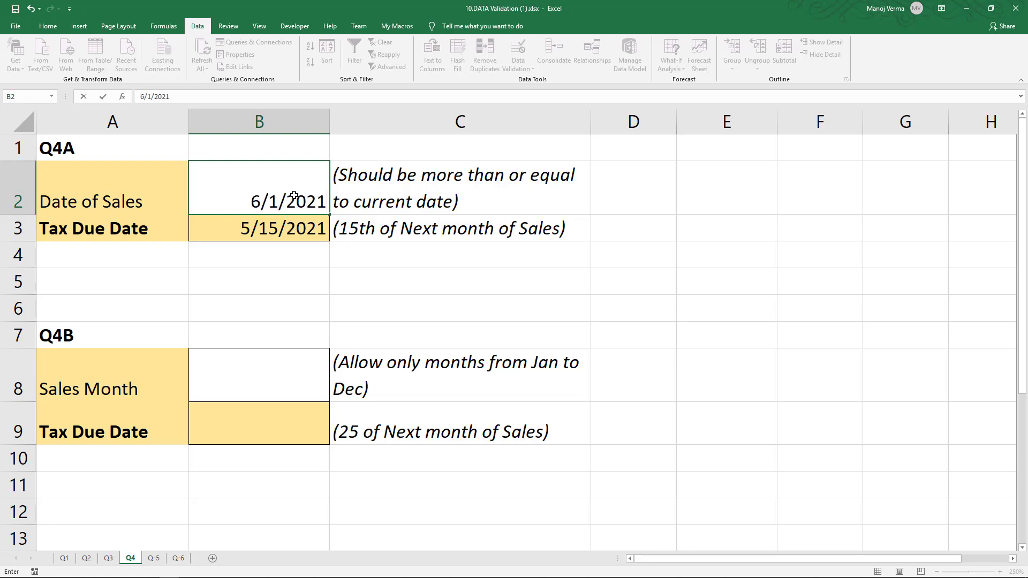
pyautogui.press('Return')
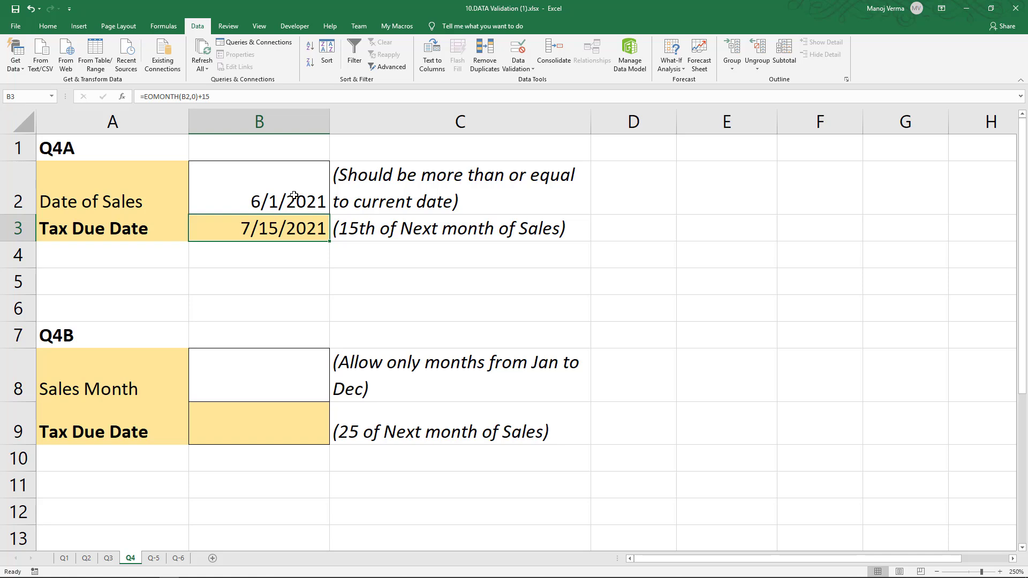
# Enter Jan in E1 and fill the month series down through Dec in E12.
pyautogui.click(253, 372)
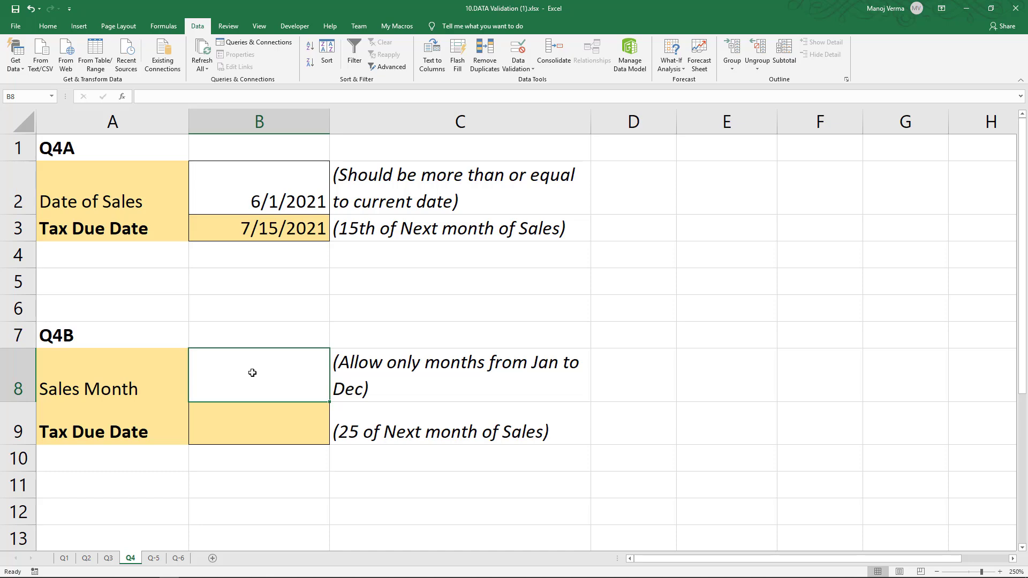
pyautogui.scroll(-1, 787, 278)
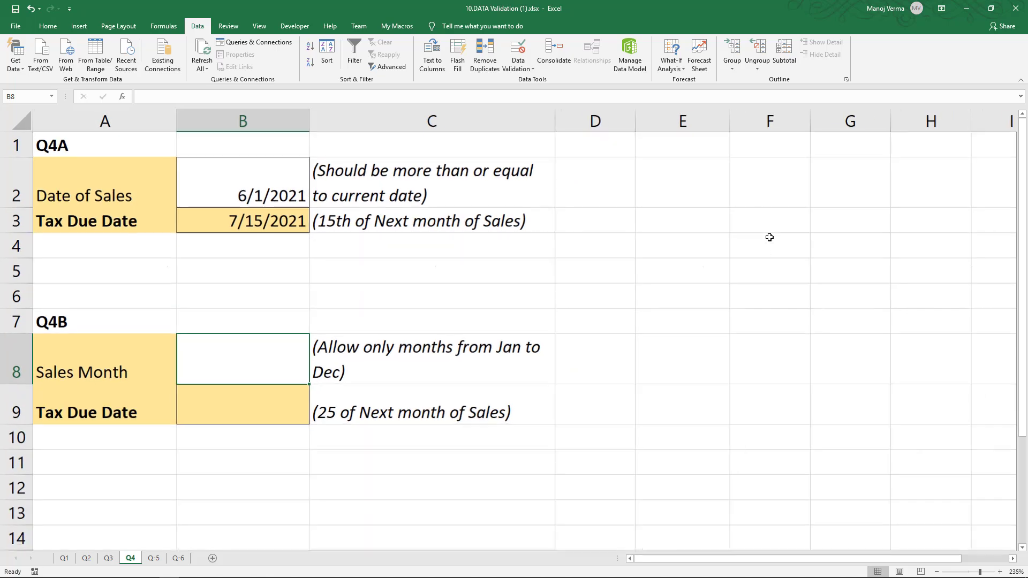
pyautogui.click(690, 148)
pyautogui.write('Jn')
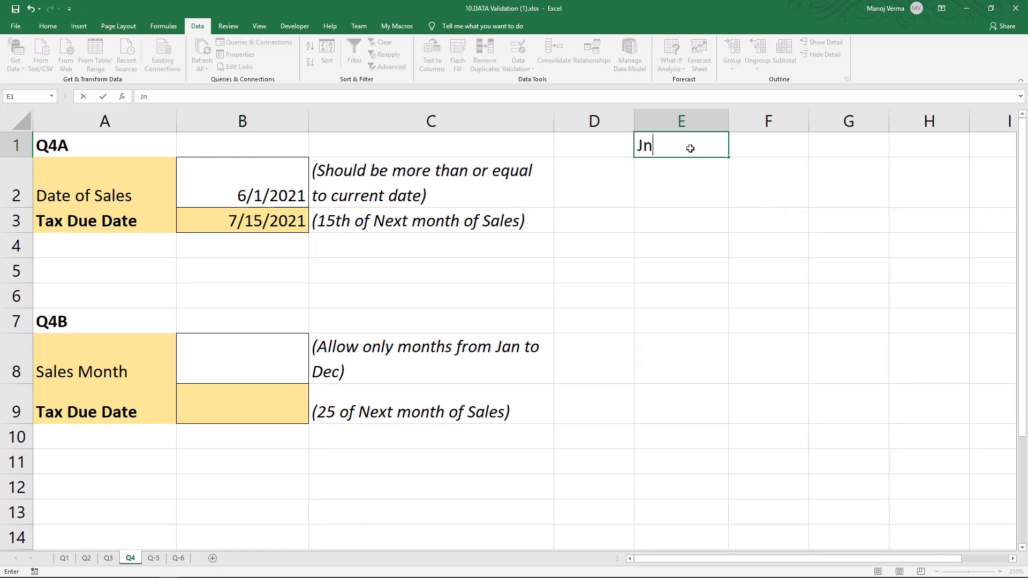
pyautogui.press('BackSpace')
pyautogui.write('an')
pyautogui.press('Return')
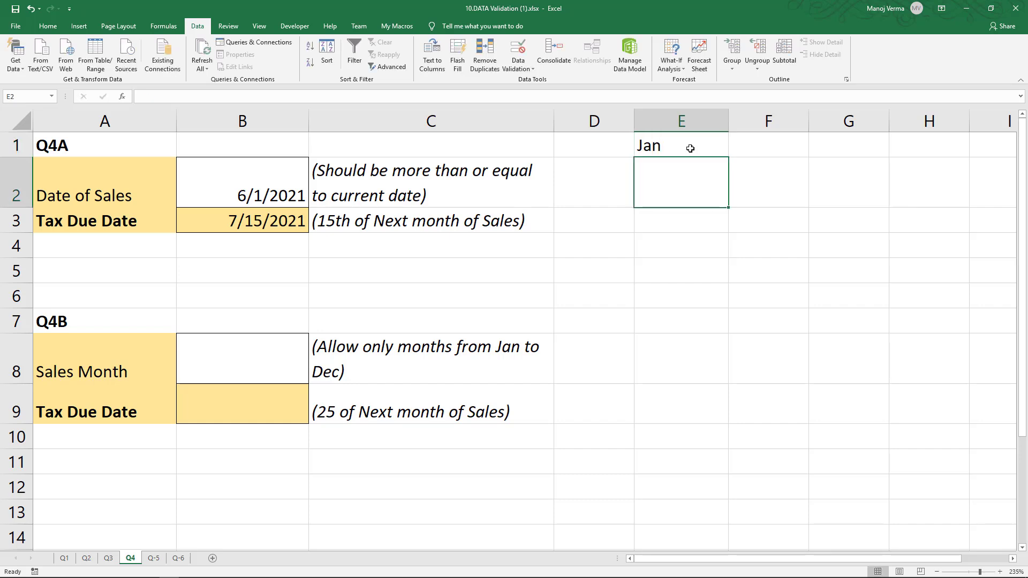
pyautogui.click(690, 148)
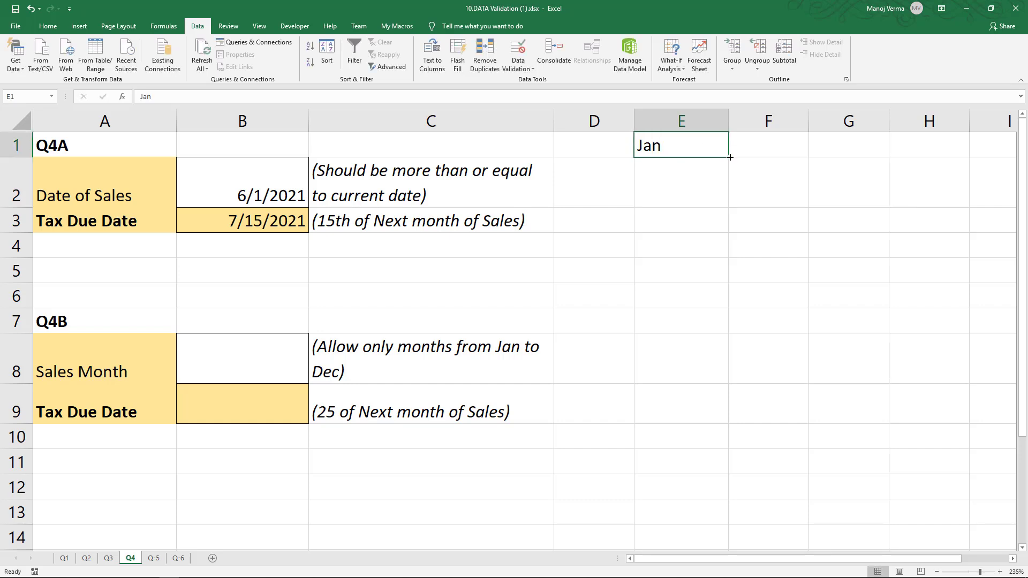
pyautogui.moveTo(729, 157); pyautogui.dragTo(725, 373)
pyautogui.moveTo(724, 438); pyautogui.dragTo(724, 502)
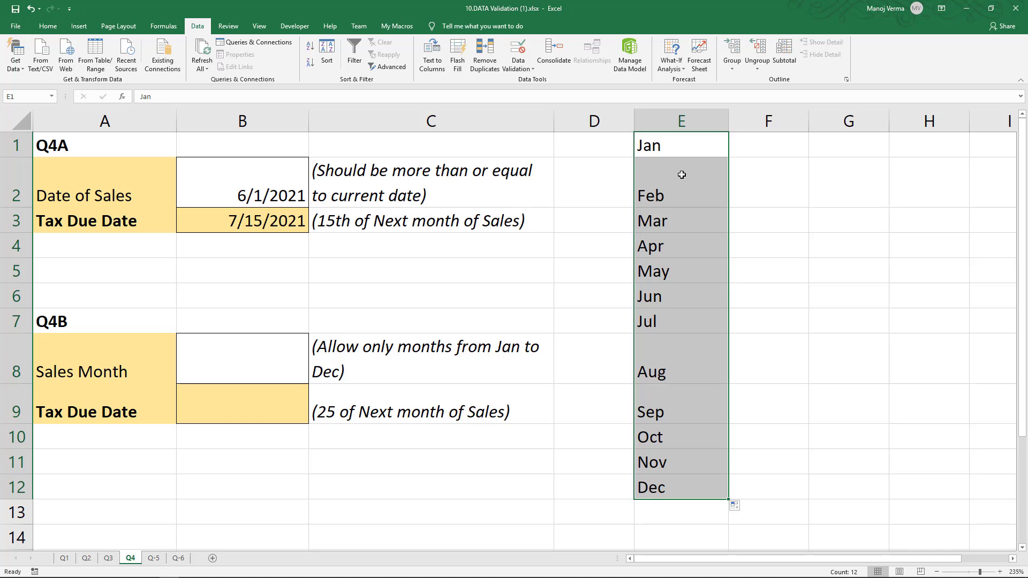
pyautogui.click(671, 143)
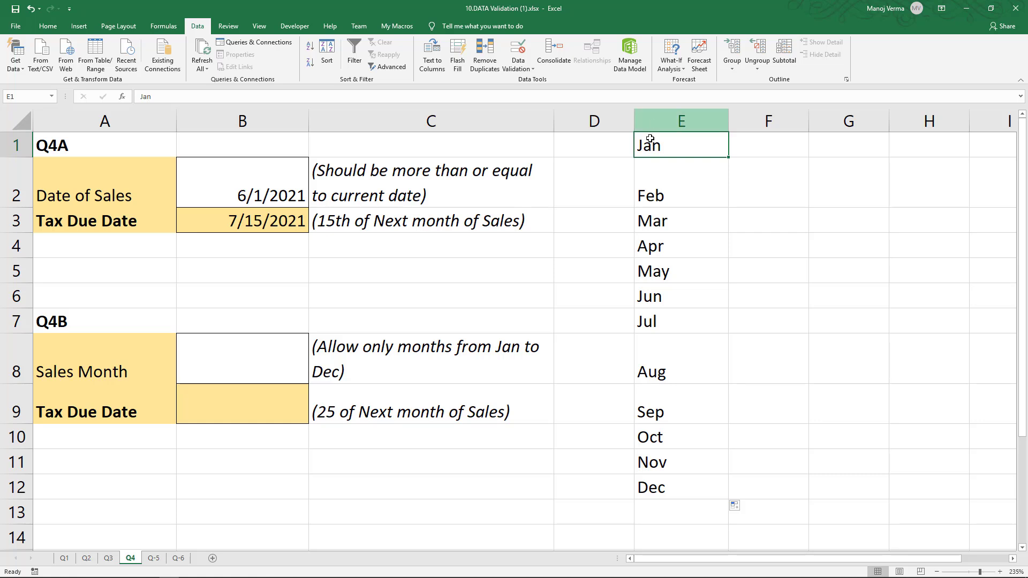
# Restrict the Sales Month cell B8 to a validation list sourced from the months in =$E$1:$E$12.
pyautogui.click(266, 353)
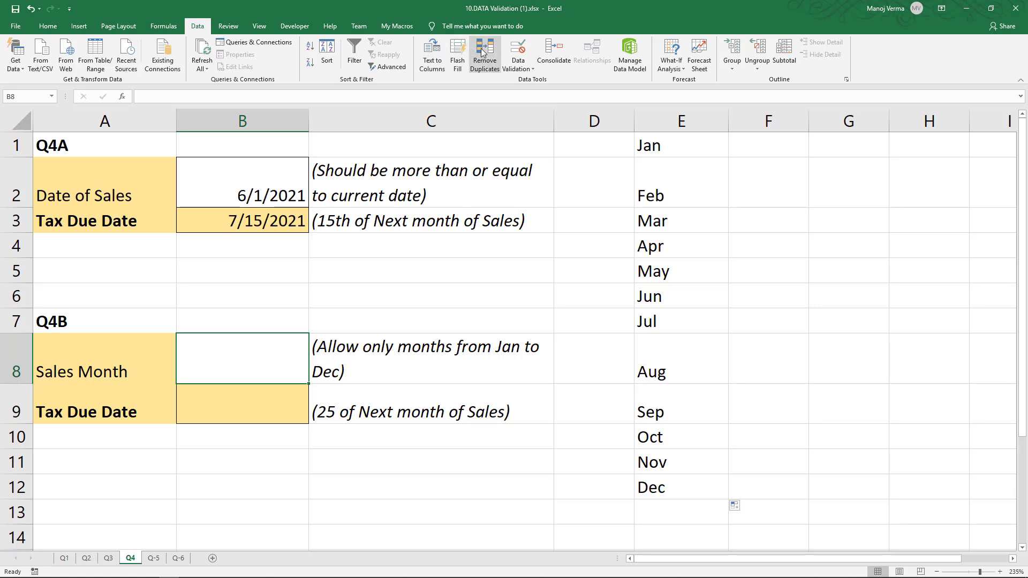
pyautogui.click(518, 49)
pyautogui.click(492, 128)
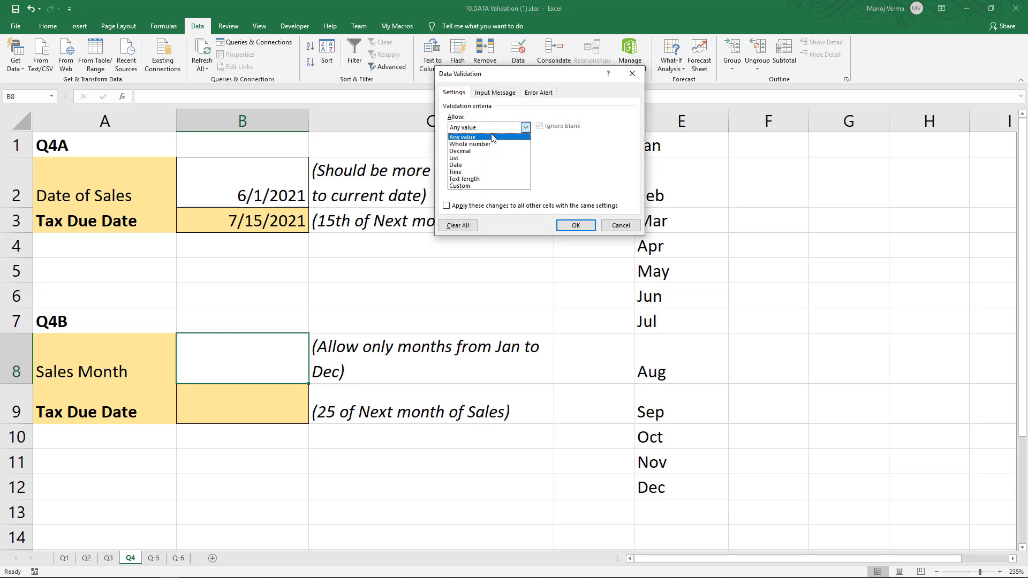
pyautogui.click(470, 159)
pyautogui.click(469, 170)
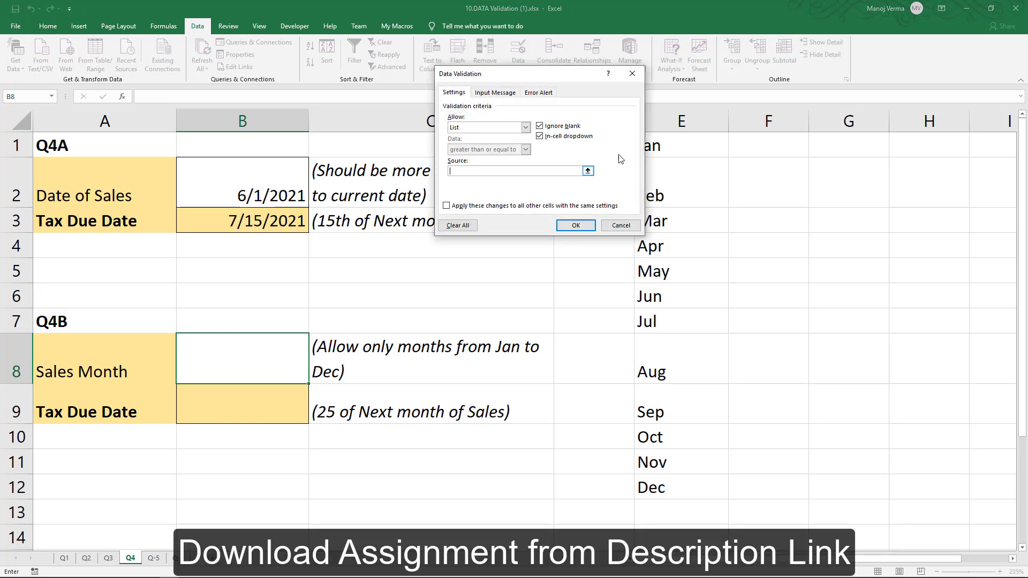
pyautogui.moveTo(665, 149); pyautogui.dragTo(673, 497)
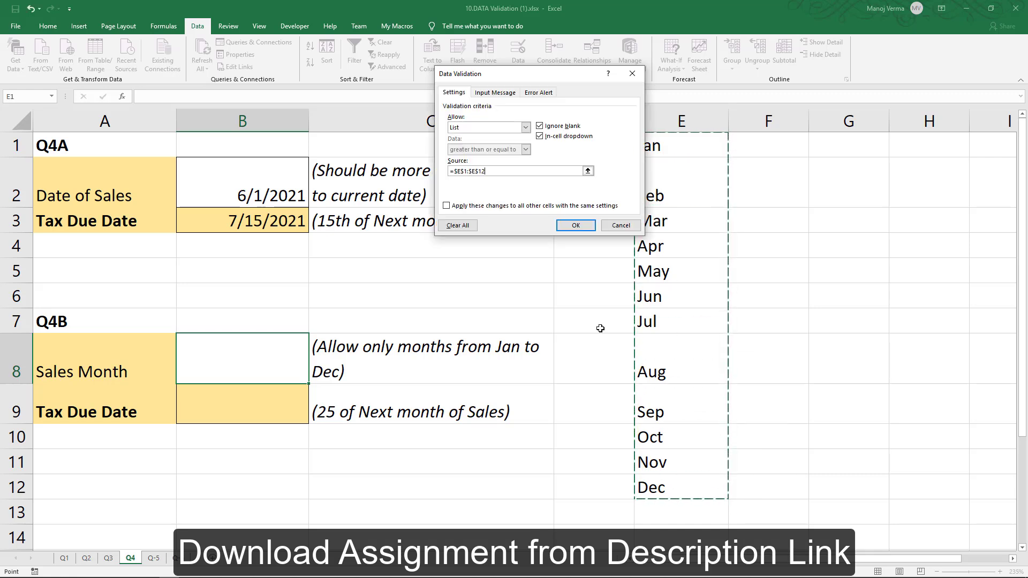
pyautogui.click(583, 234)
# Choose Aug from the validation list in the Sales Month cell B8.
pyautogui.click(314, 378)
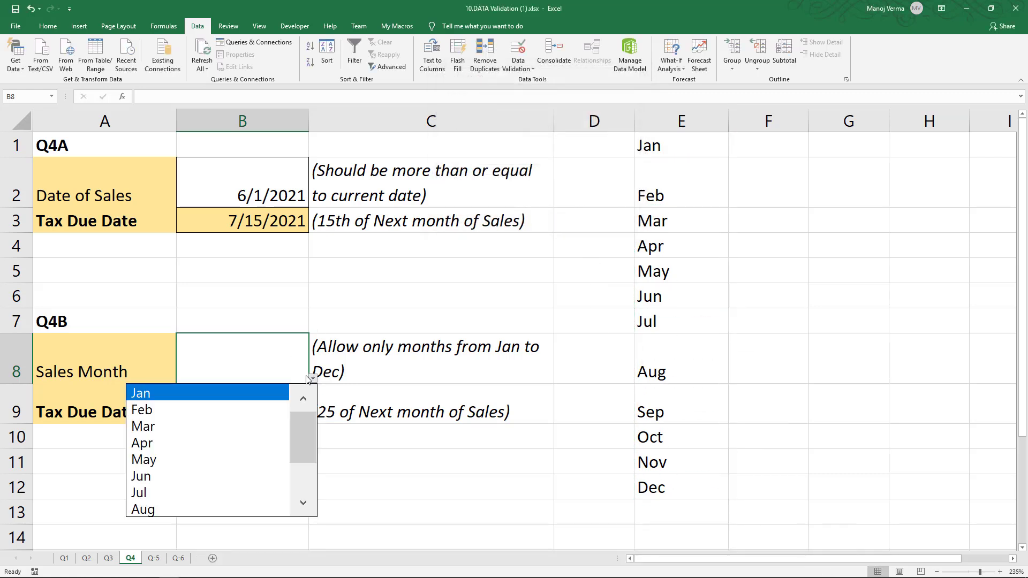
pyautogui.click(207, 424)
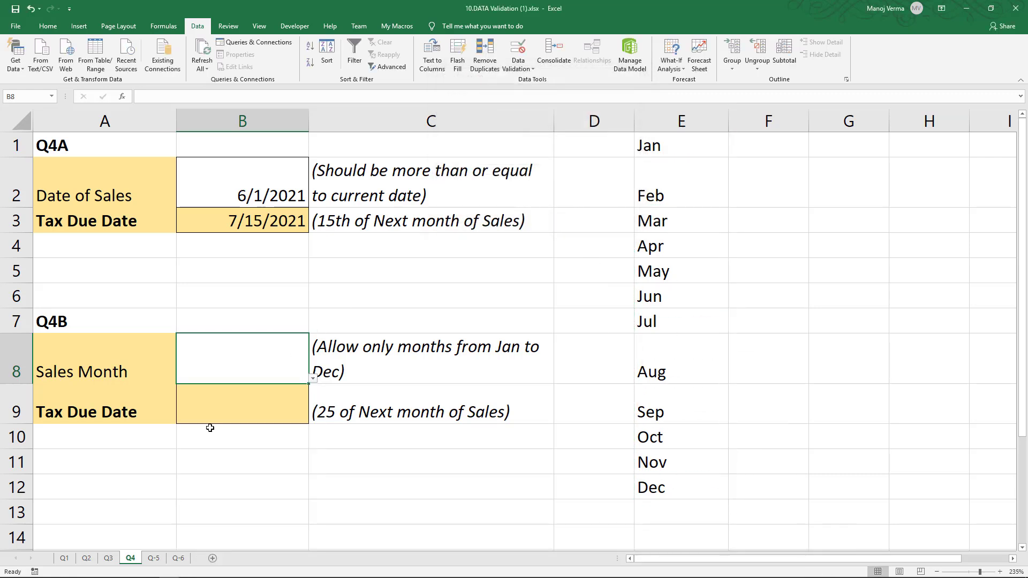
pyautogui.click(313, 378)
pyautogui.click(200, 469)
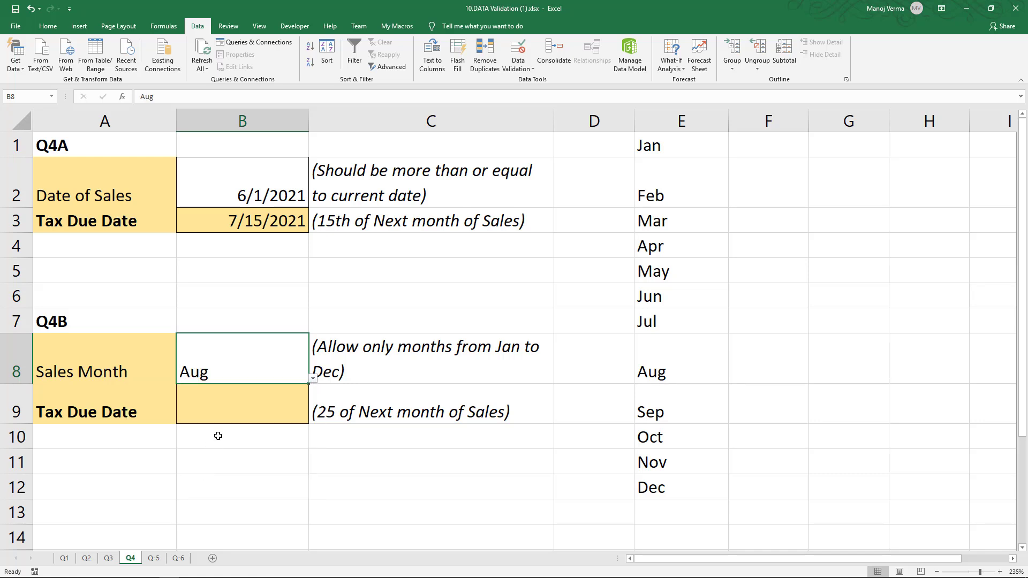
# Try the formula =EOMONTH(B8,0) in the Q4B Tax Due Date cell B9.
pyautogui.click(227, 402)
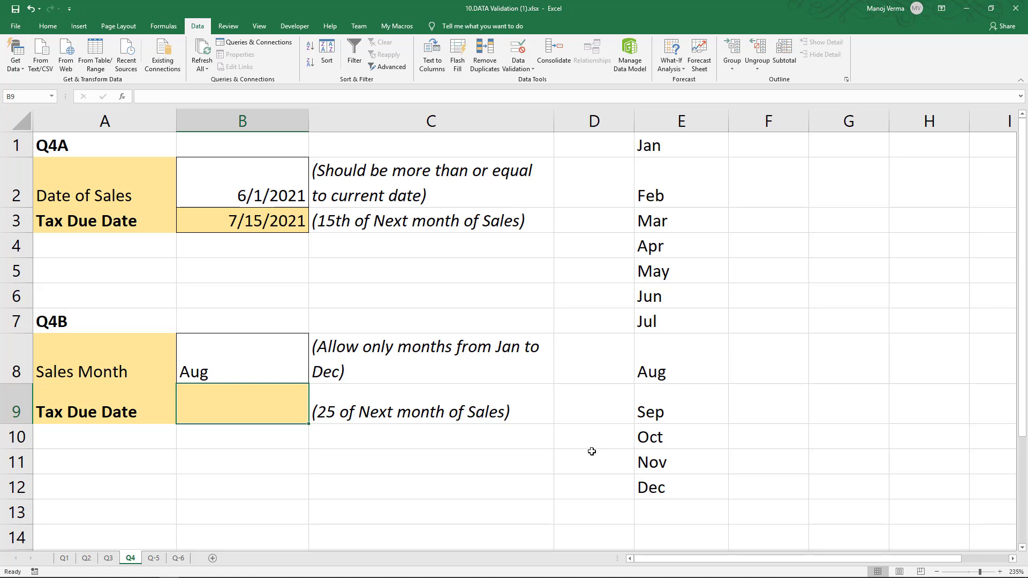
pyautogui.write('=eom')
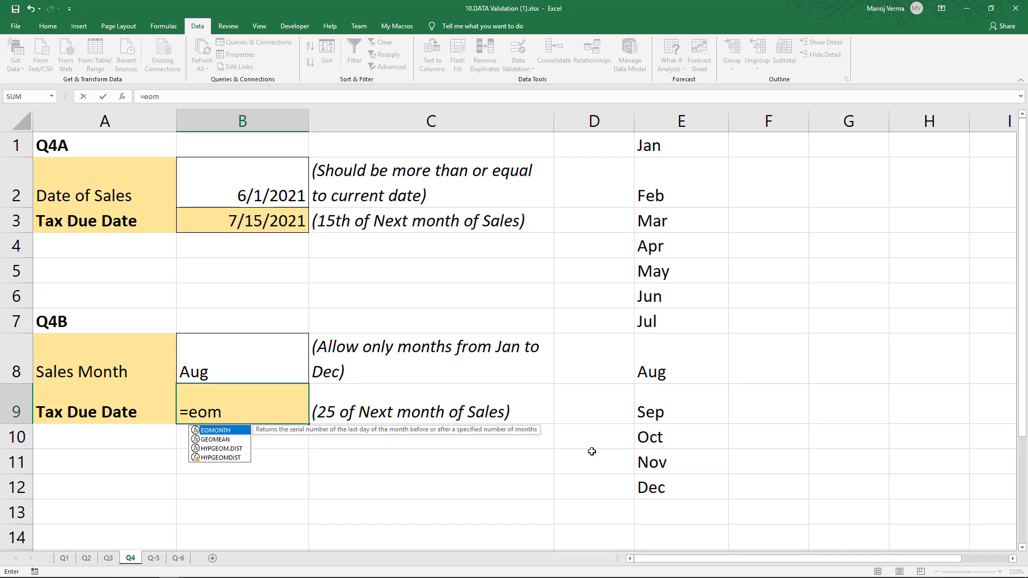
pyautogui.press('Tab')
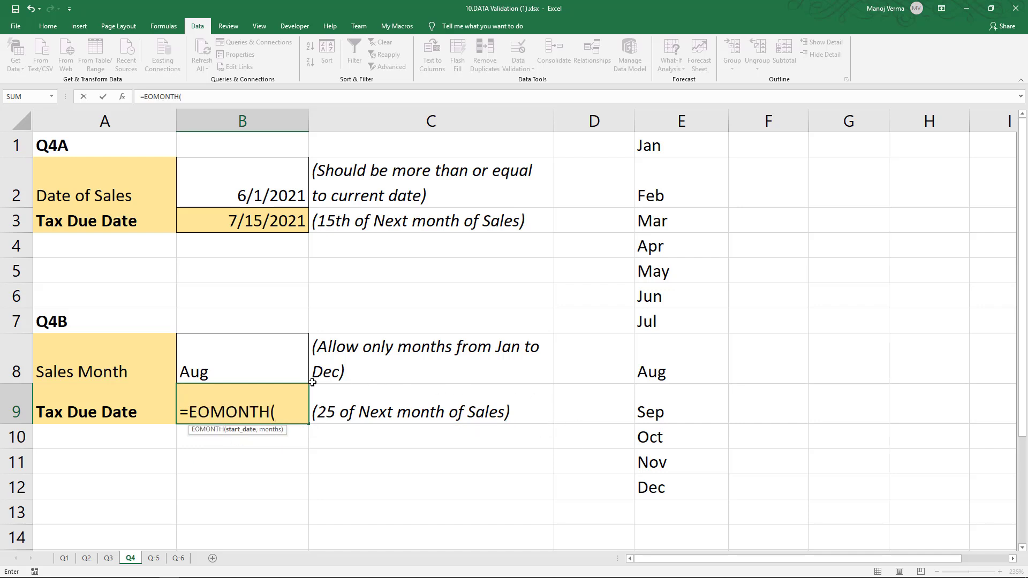
pyautogui.click(252, 375)
pyautogui.write(',0)')
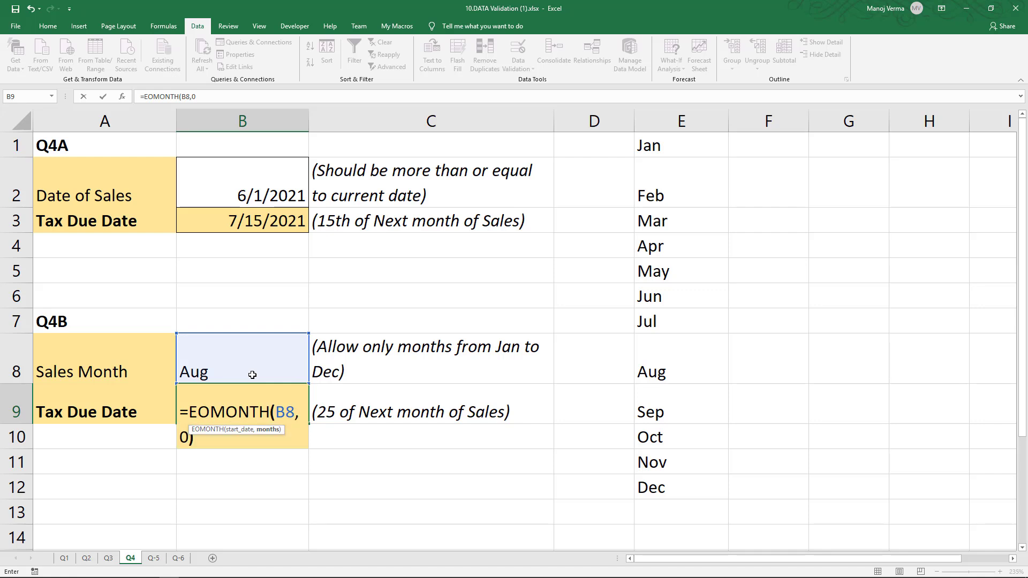
pyautogui.hotkey('ctrl', 'Return')
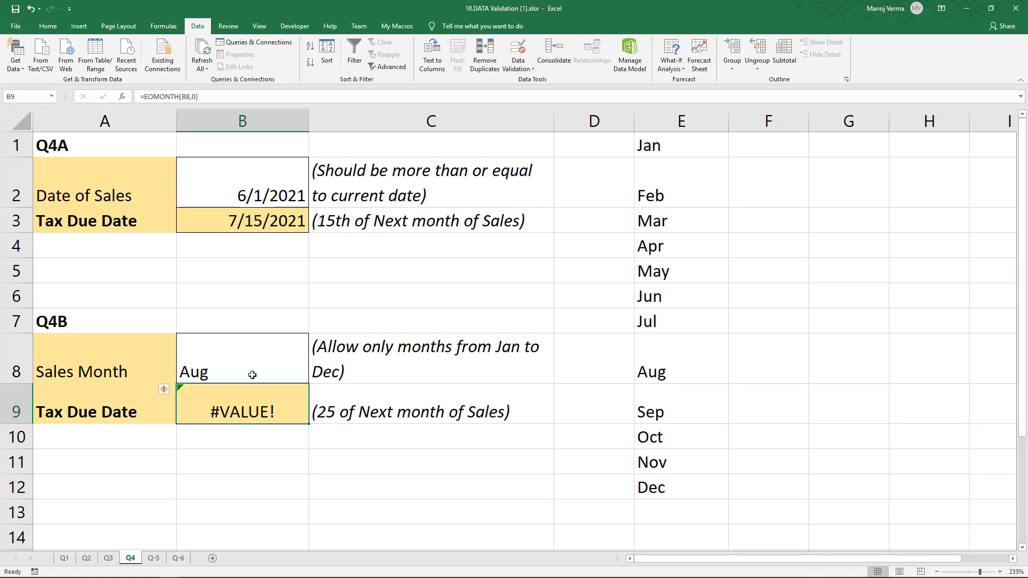
# Replace the formula in B9 with =CONCATENATE("1-",B8) to build a date from the sales month.
pyautogui.write('=con')
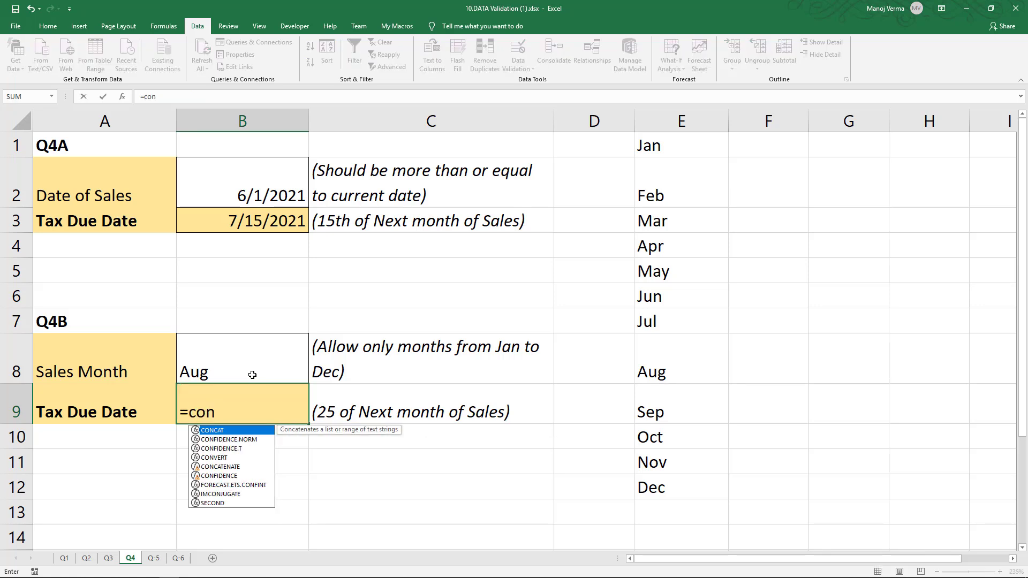
pyautogui.write('ca')
pyautogui.press('Tab')
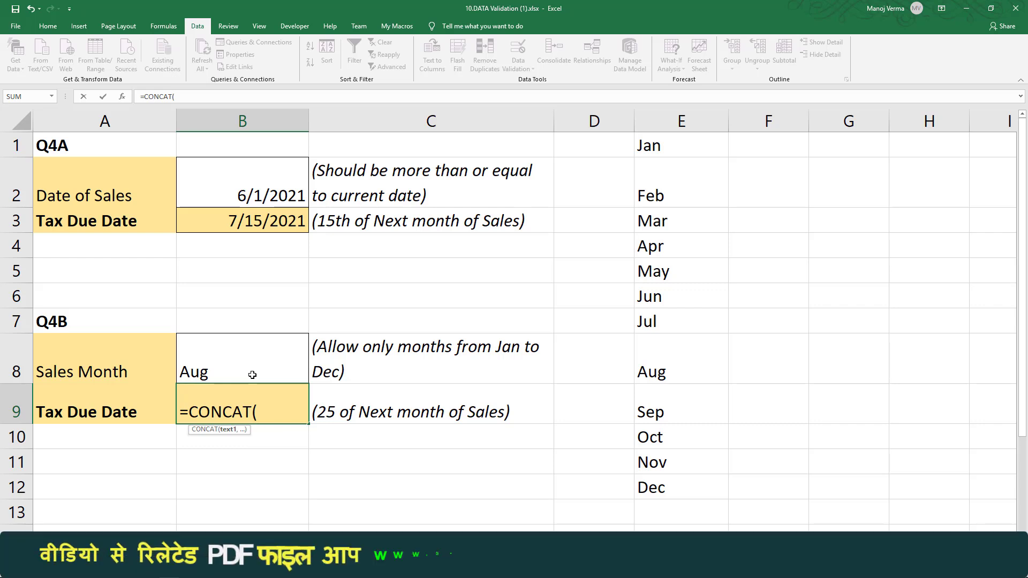
pyautogui.press('BackSpace')
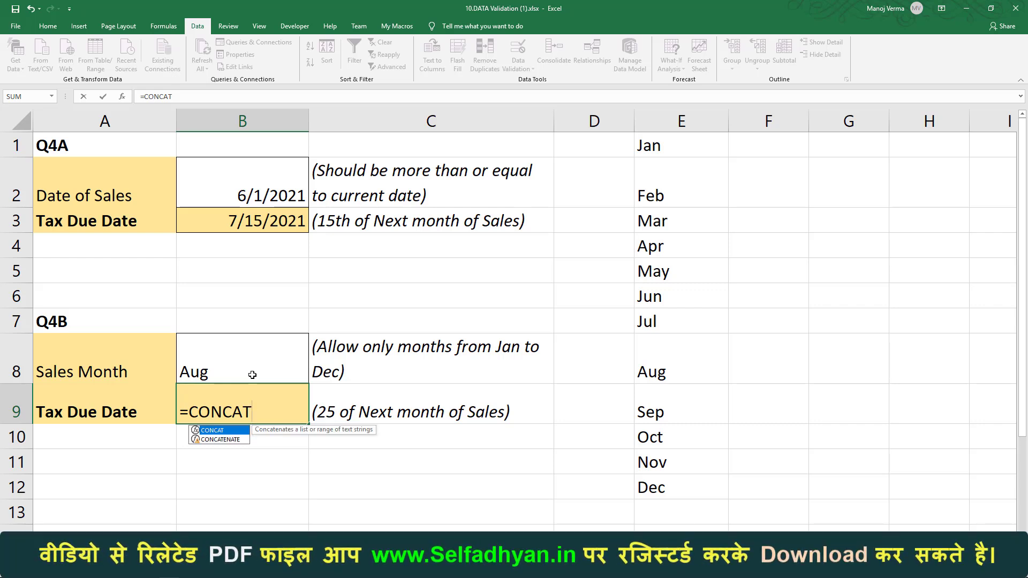
pyautogui.press('Down')
pyautogui.press('Tab')
pyautogui.write('"')
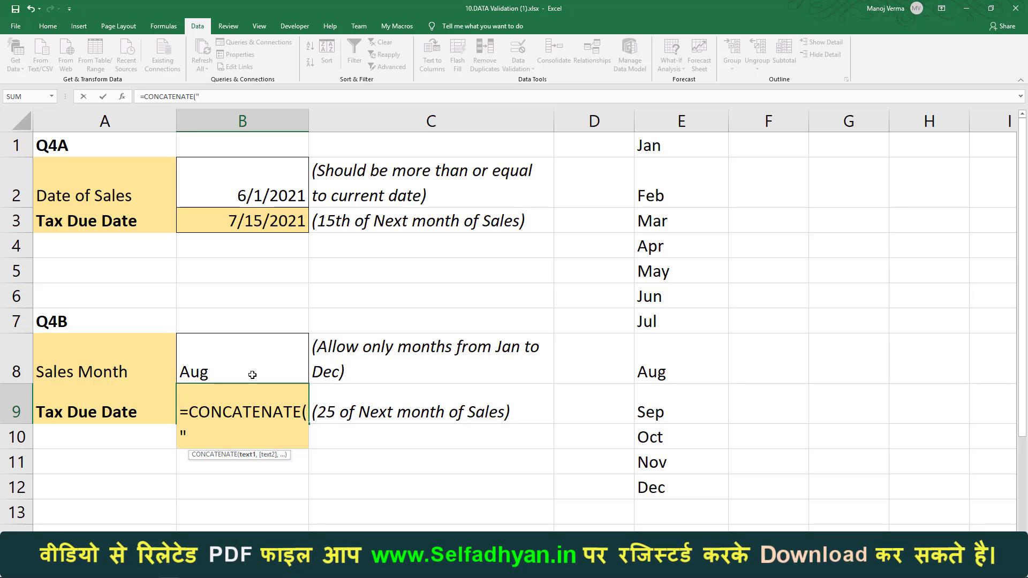
pyautogui.write('1')
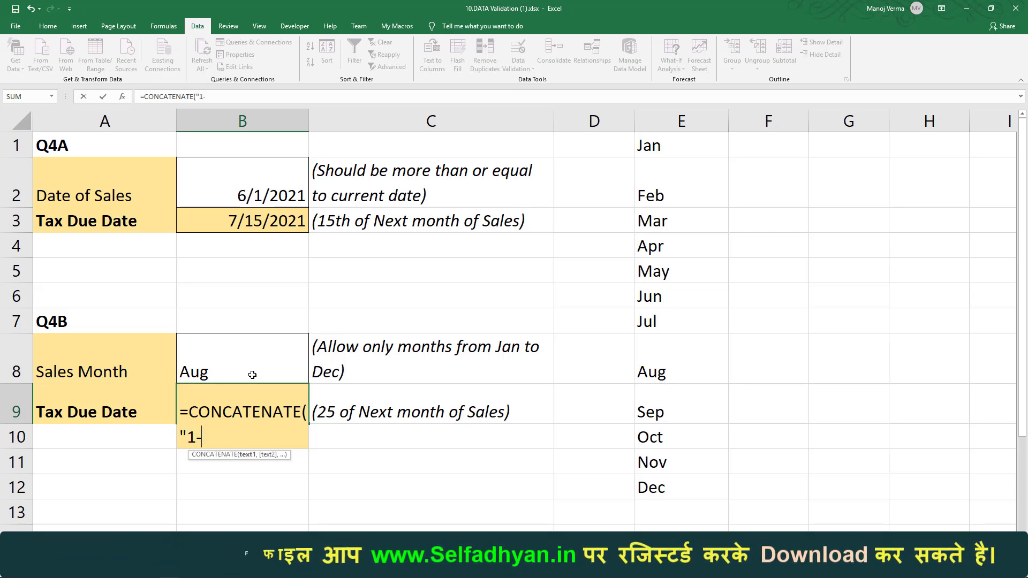
pyautogui.write('-"')
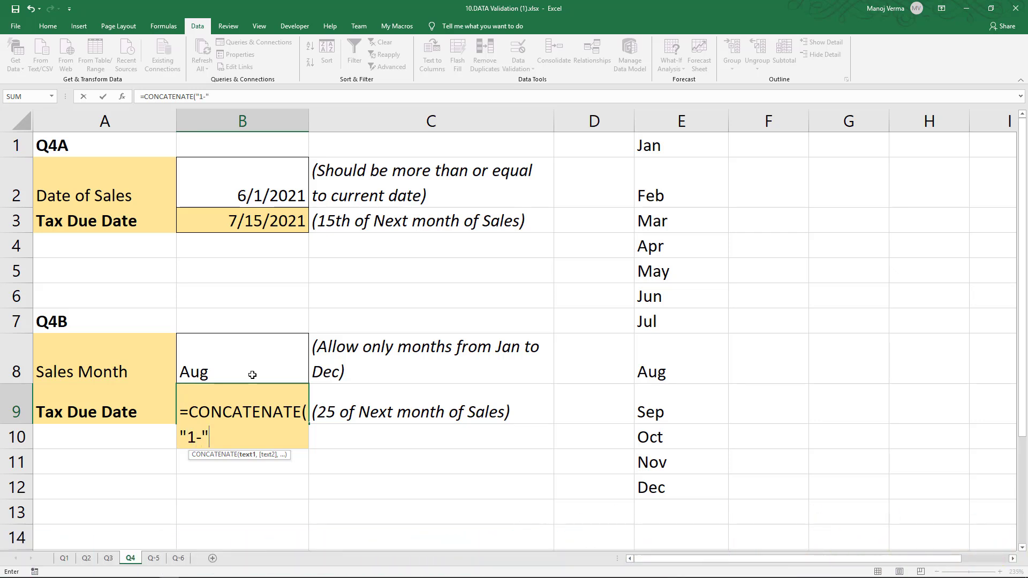
pyautogui.write(',')
pyautogui.click(252, 375)
pyautogui.write(')')
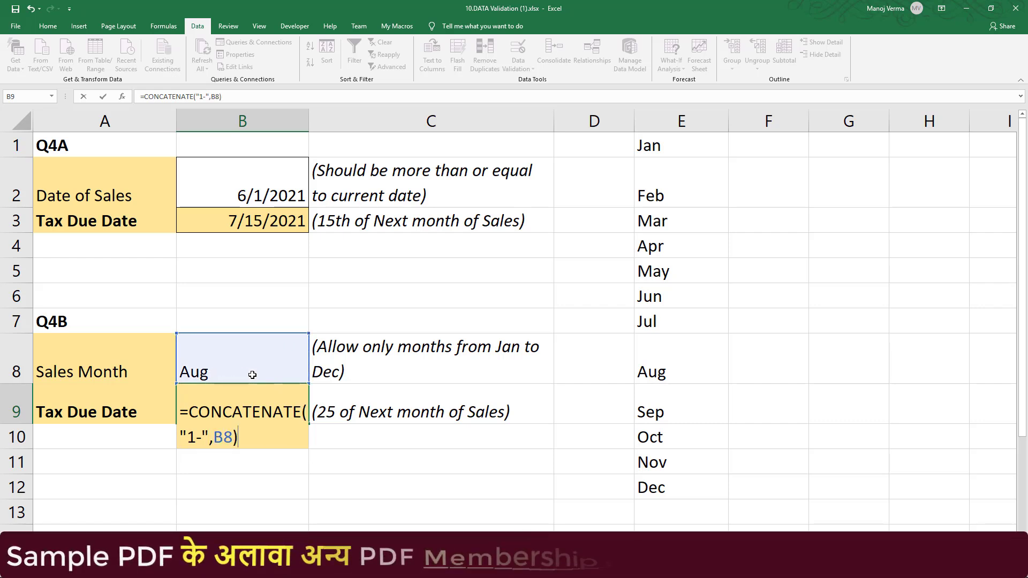
pyautogui.press('Return')
# Wrap the B9 formula in EOMONTH and add 25 days, giving =EOMONTH(CONCATENATE("1-",B8),0)+25.
pyautogui.press('Up')
pyautogui.press('F2')
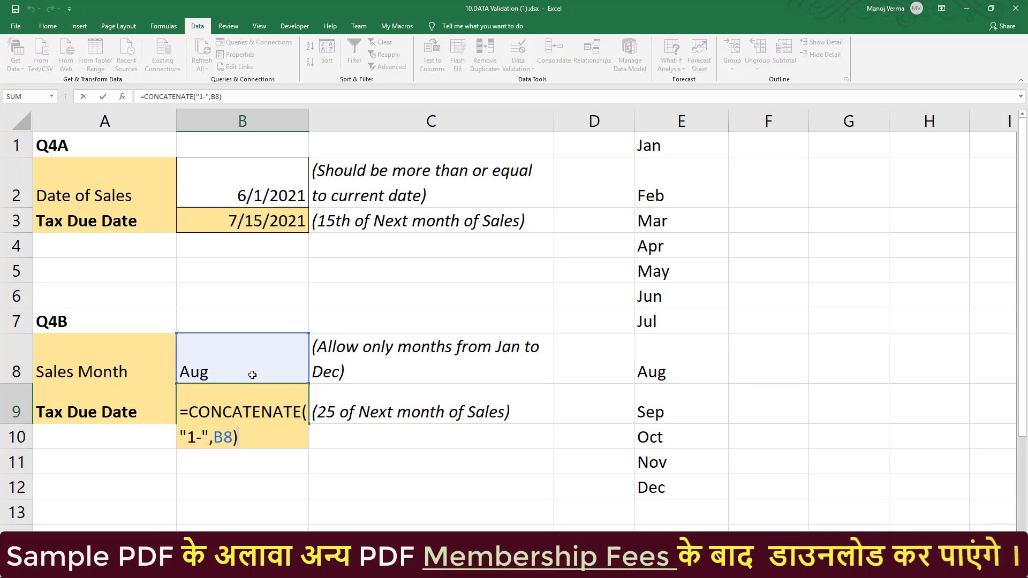
pyautogui.press('Up')
pyautogui.press('Left')
pyautogui.press('Left')
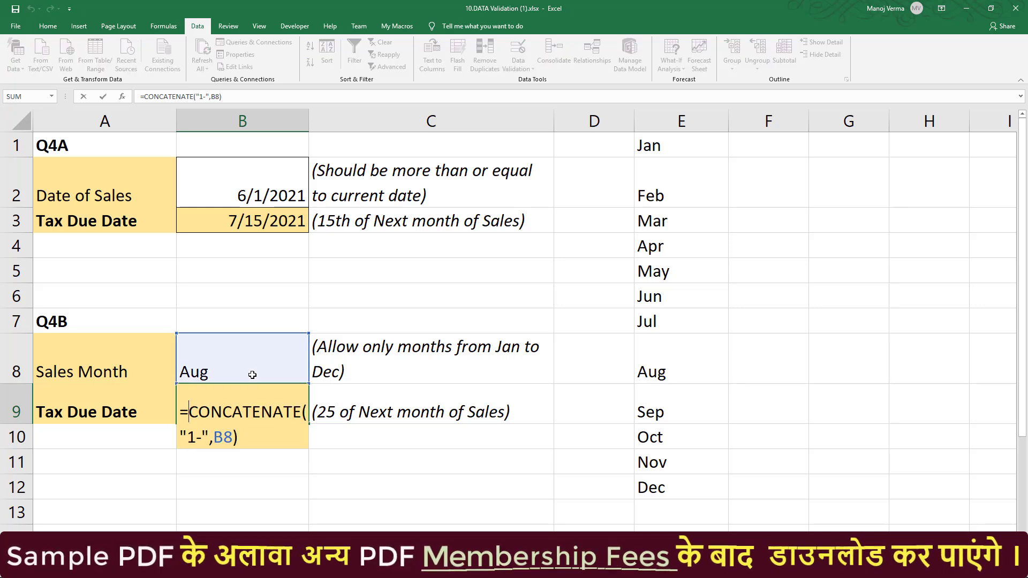
pyautogui.write('eomonth')
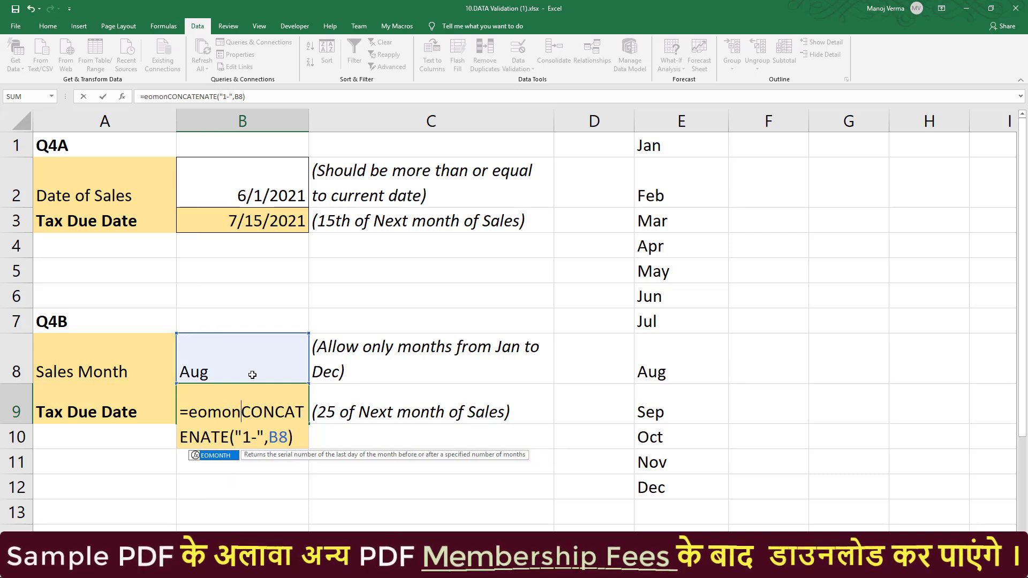
pyautogui.write('(')
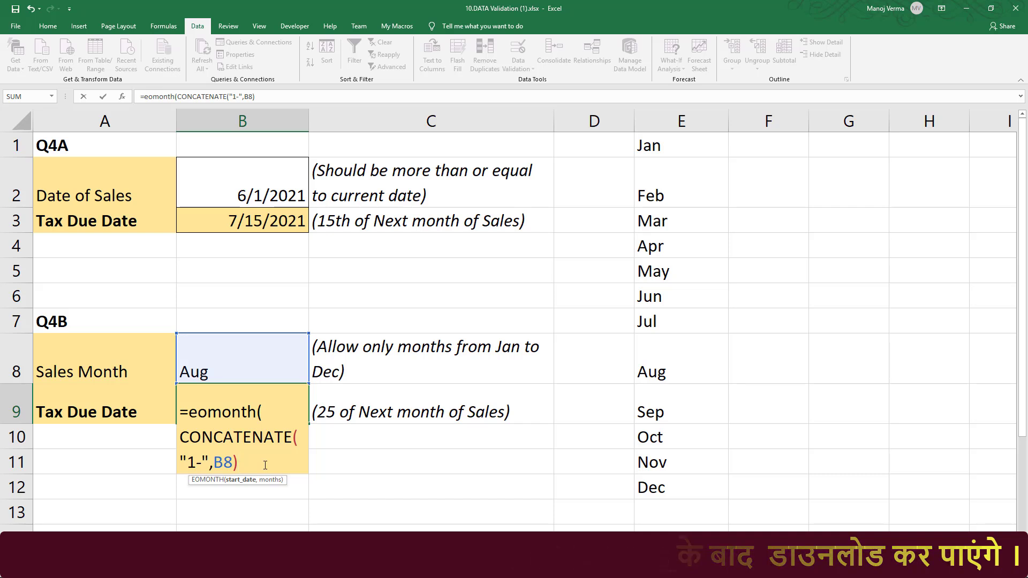
pyautogui.write(',0)')
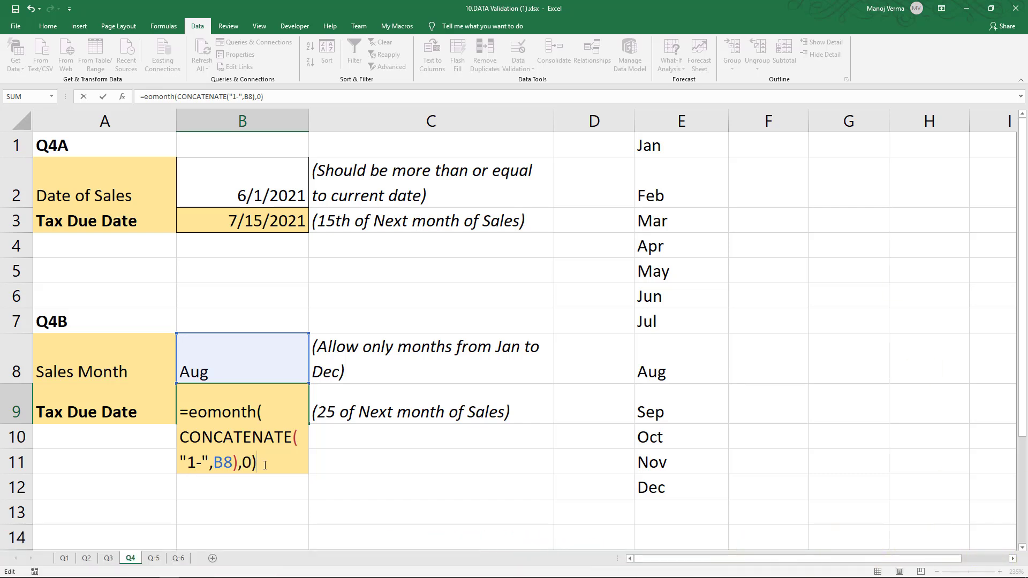
pyautogui.write('+25')
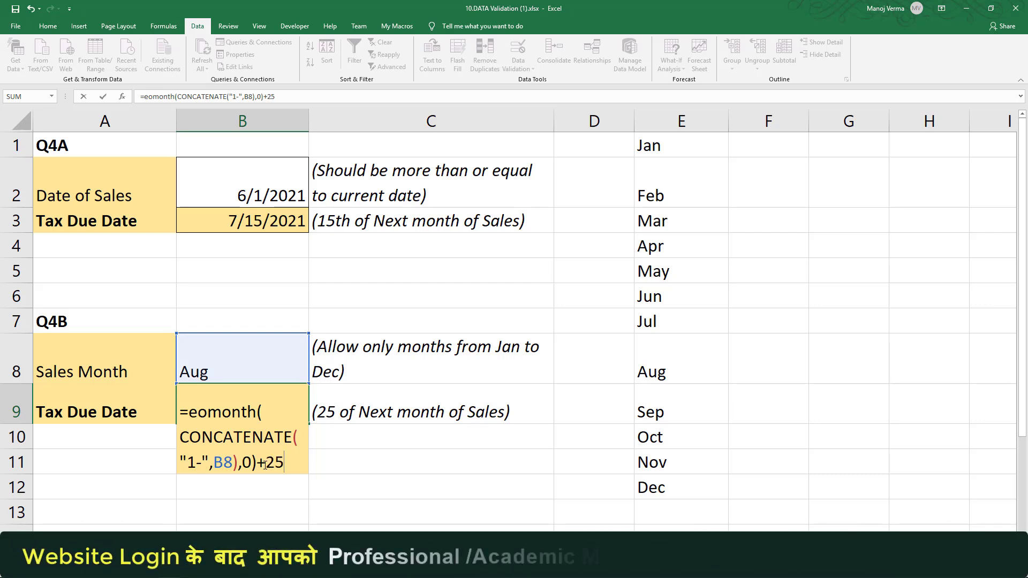
pyautogui.press('Return')
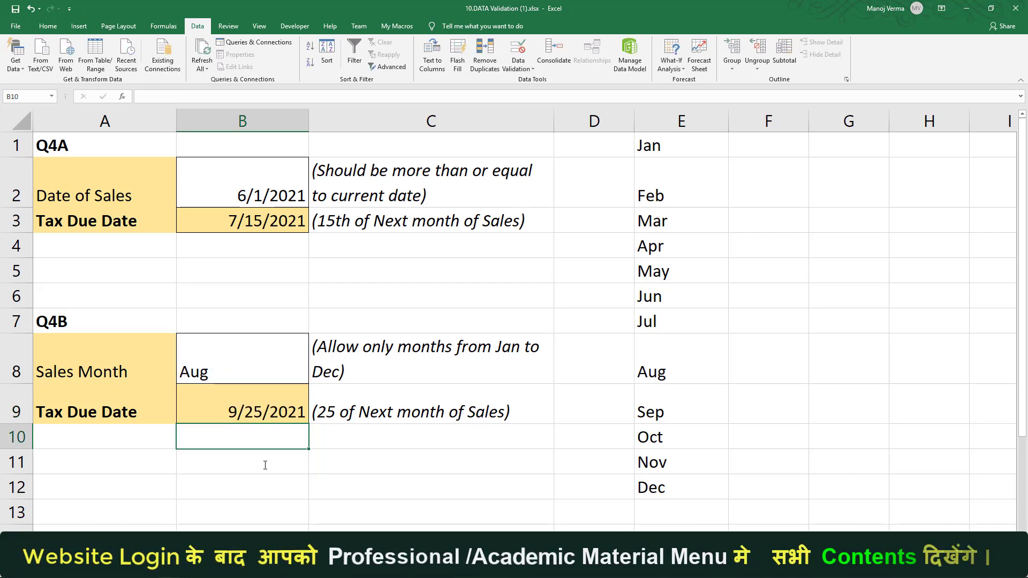
# Test the Q4B due date formula by switching the Sales Month in B8 to Oct and to Dec.
pyautogui.click(262, 356)
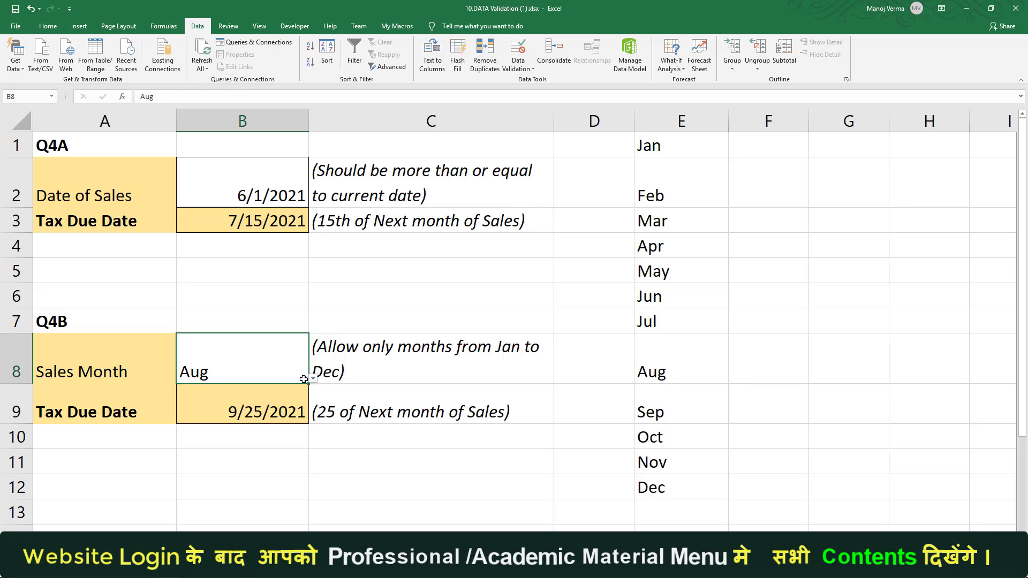
pyautogui.click(312, 379)
pyautogui.click(271, 409)
pyautogui.click(312, 378)
pyautogui.click(229, 474)
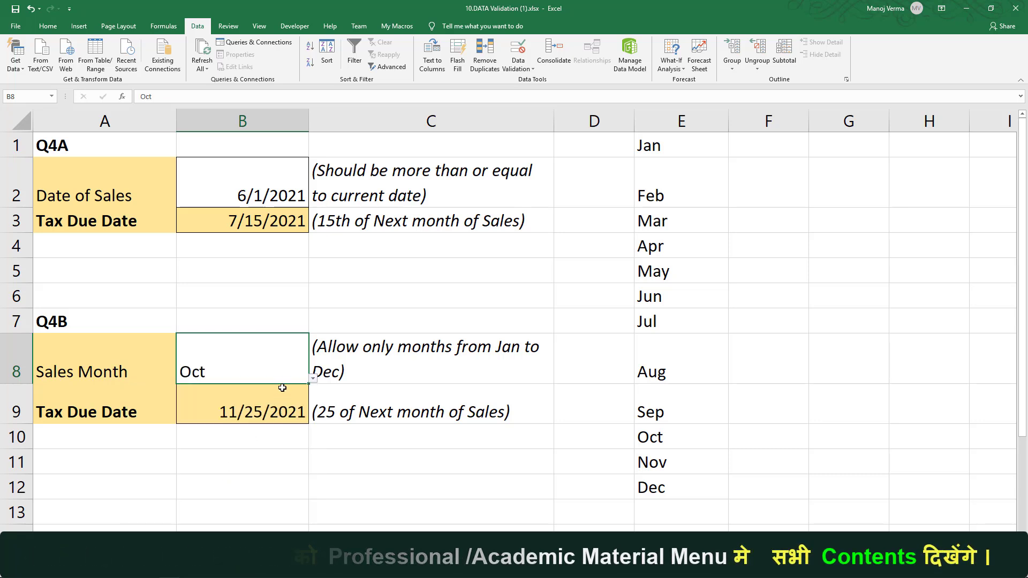
pyautogui.click(312, 379)
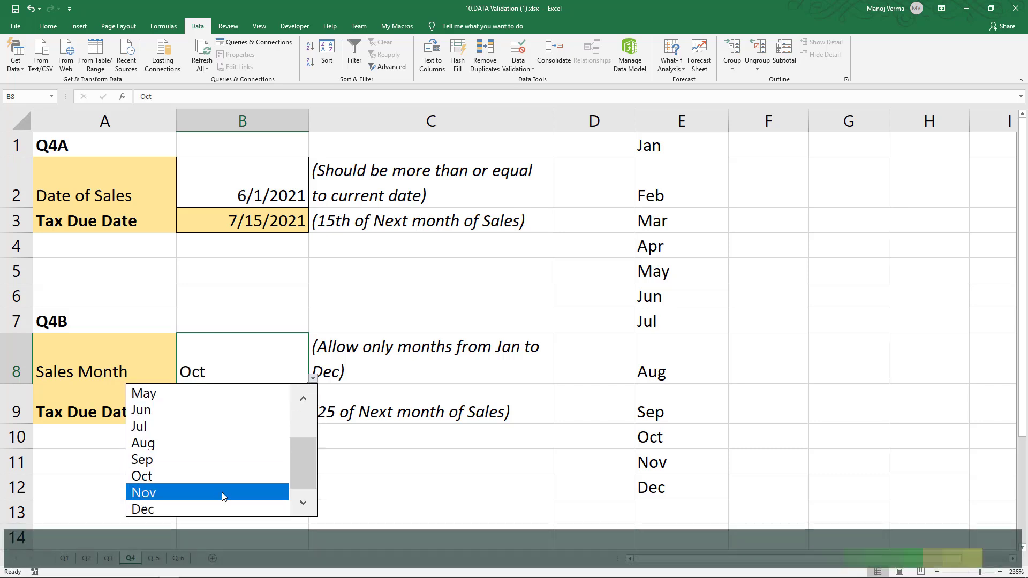
pyautogui.click(218, 508)
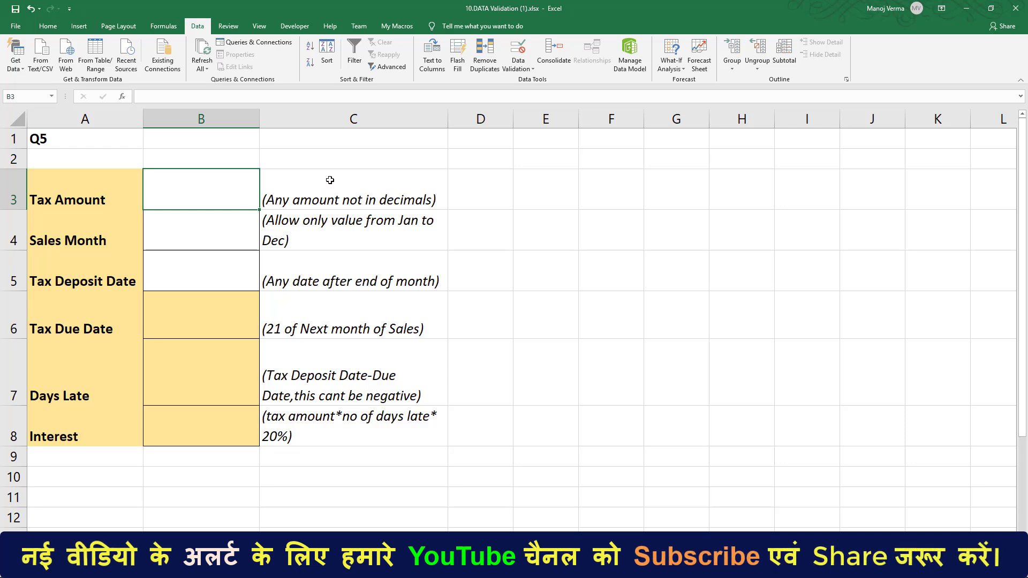
# Restrict the Q5 Tax Amount cell B3 to whole numbers greater than 0 using data validation.
pyautogui.click(519, 57)
pyautogui.click(498, 128)
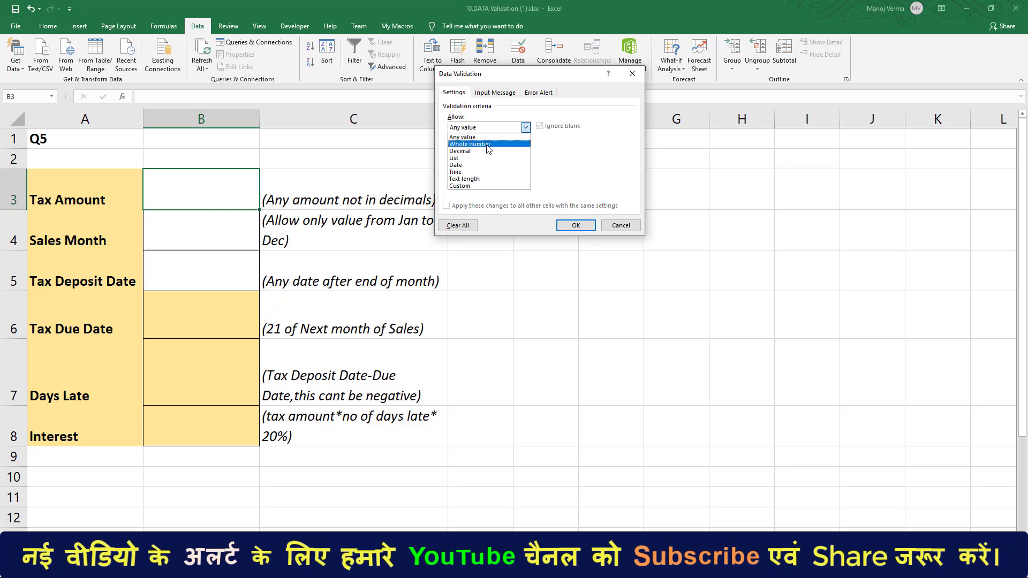
pyautogui.click(487, 144)
pyautogui.click(485, 150)
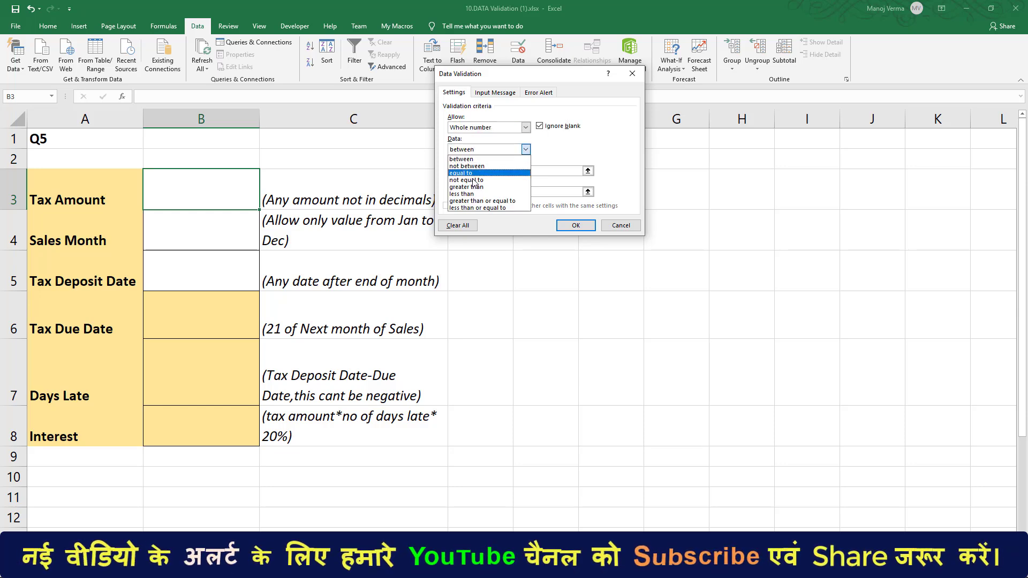
pyautogui.click(473, 187)
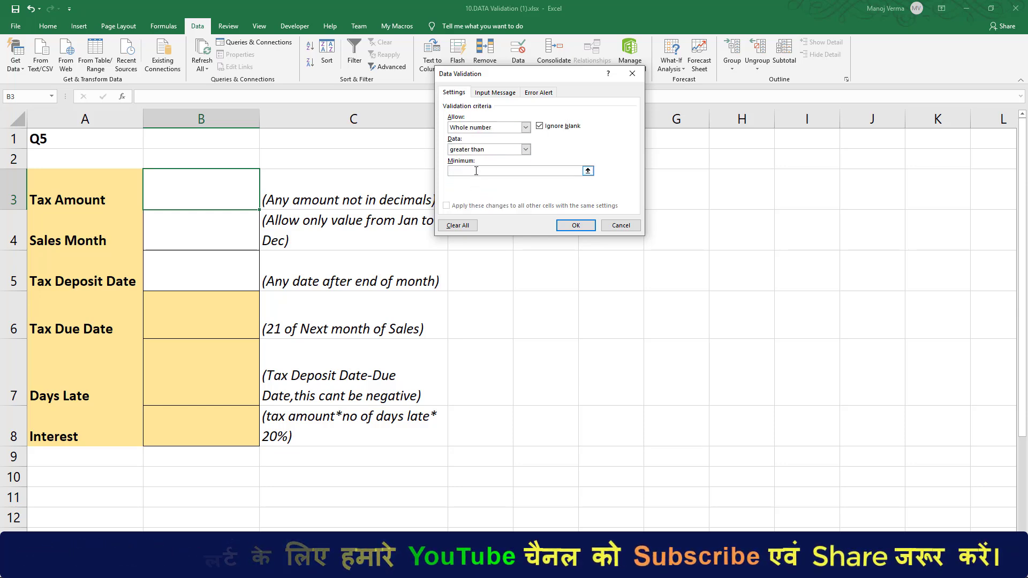
pyautogui.click(476, 171)
pyautogui.write('0')
pyautogui.click(574, 224)
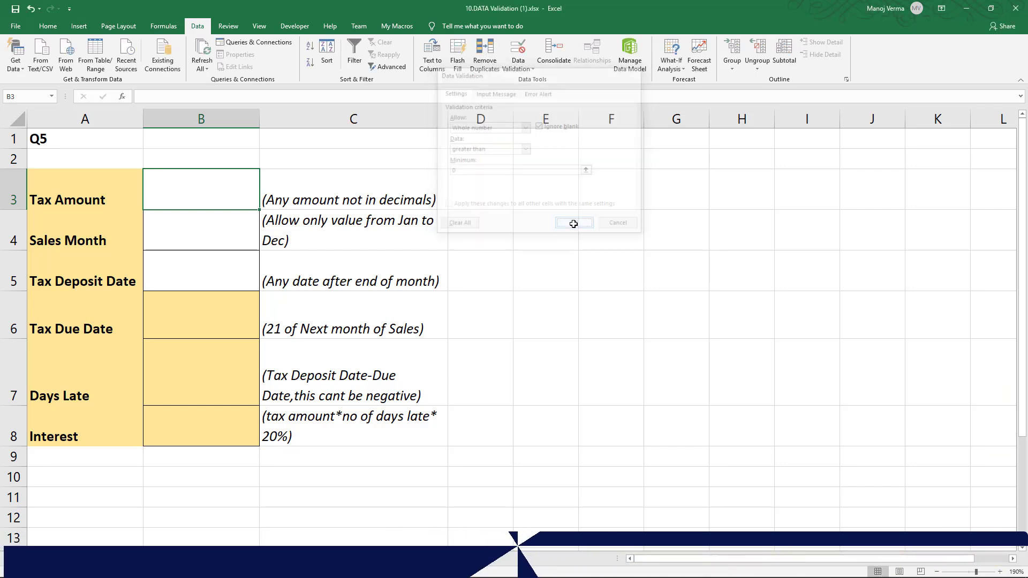
# Enter jan in F1 and fill the month series down through dec in F12.
pyautogui.click(210, 224)
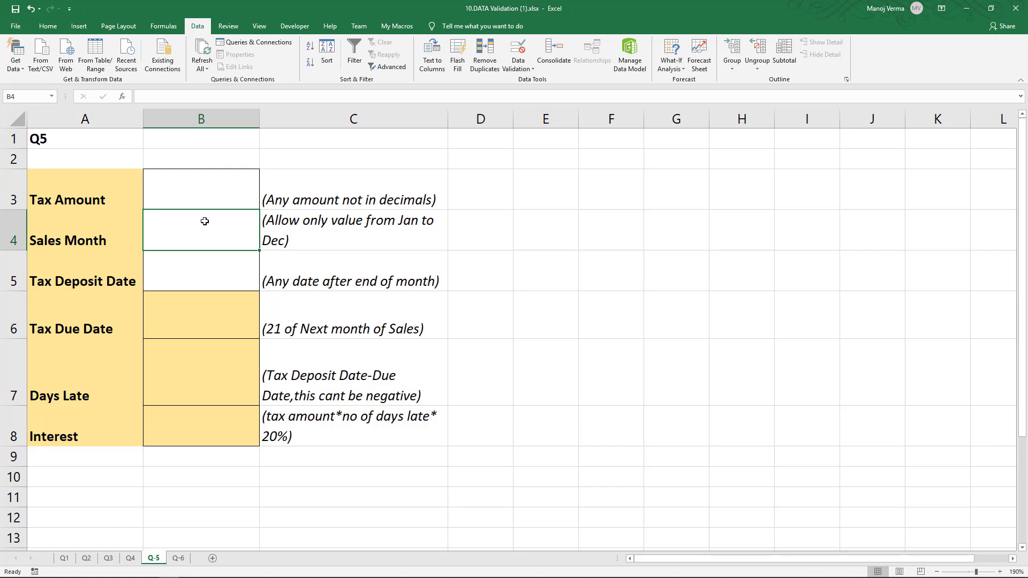
pyautogui.scroll(-1, 578, 138)
pyautogui.click(579, 138)
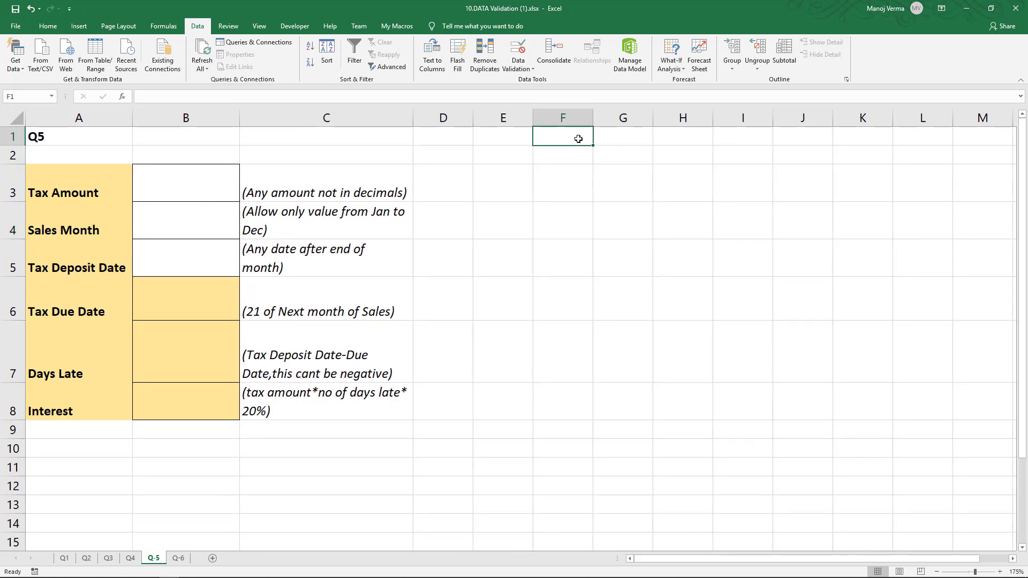
pyautogui.write('jan')
pyautogui.press('Return')
pyautogui.click(578, 142)
pyautogui.moveTo(595, 147); pyautogui.dragTo(603, 501)
pyautogui.click(190, 225)
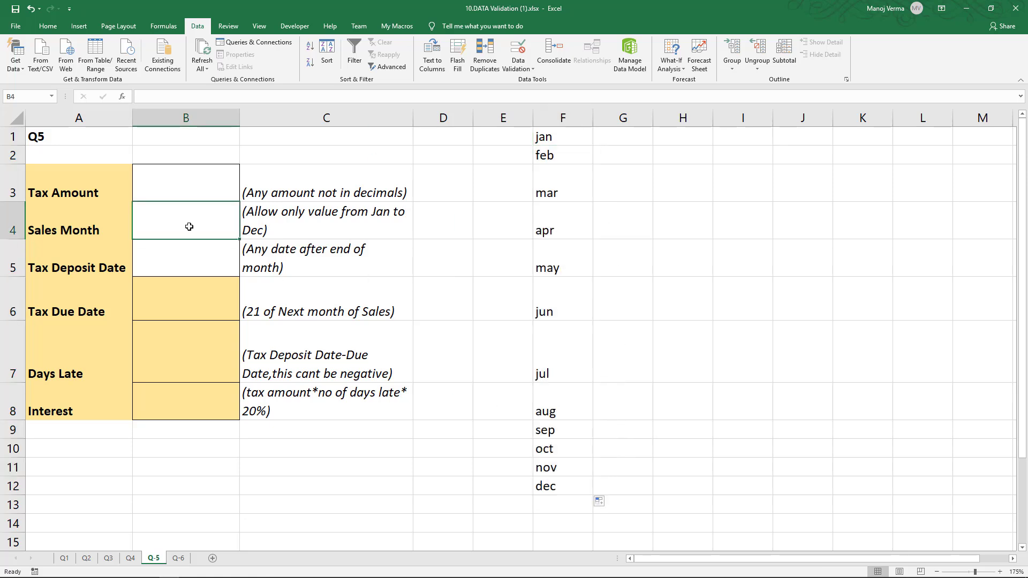
# Enter 12000 as the Tax Amount in B3, and replace it with 120000.
pyautogui.click(194, 175)
pyautogui.write('12000')
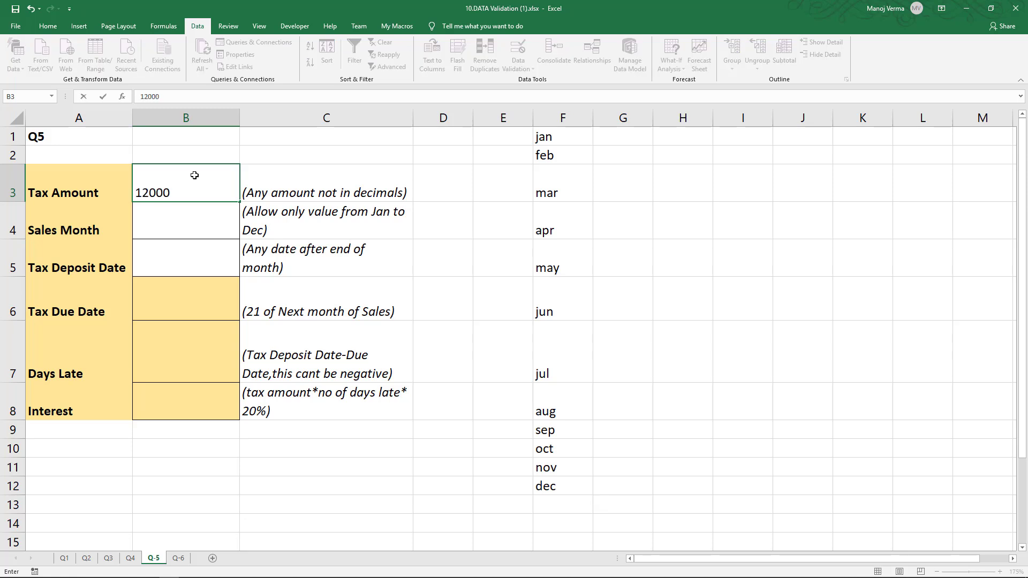
pyautogui.press('Return')
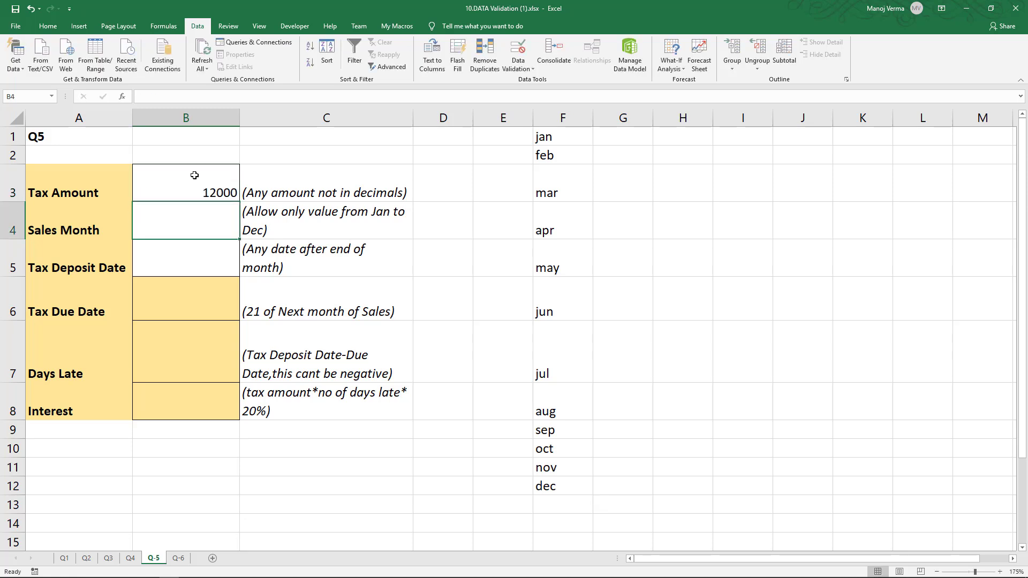
pyautogui.click(194, 175)
pyautogui.write('120000')
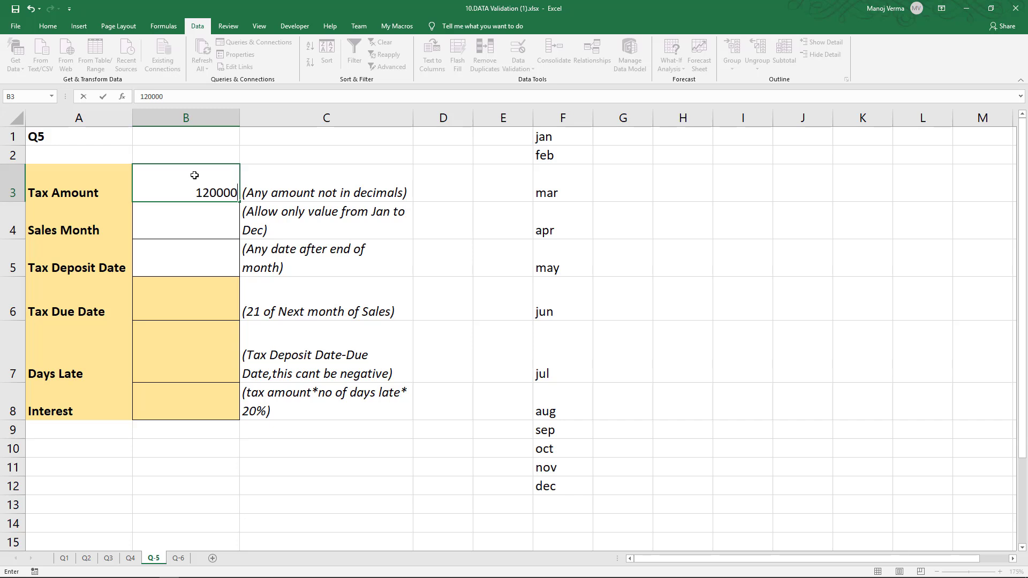
pyautogui.press('Return')
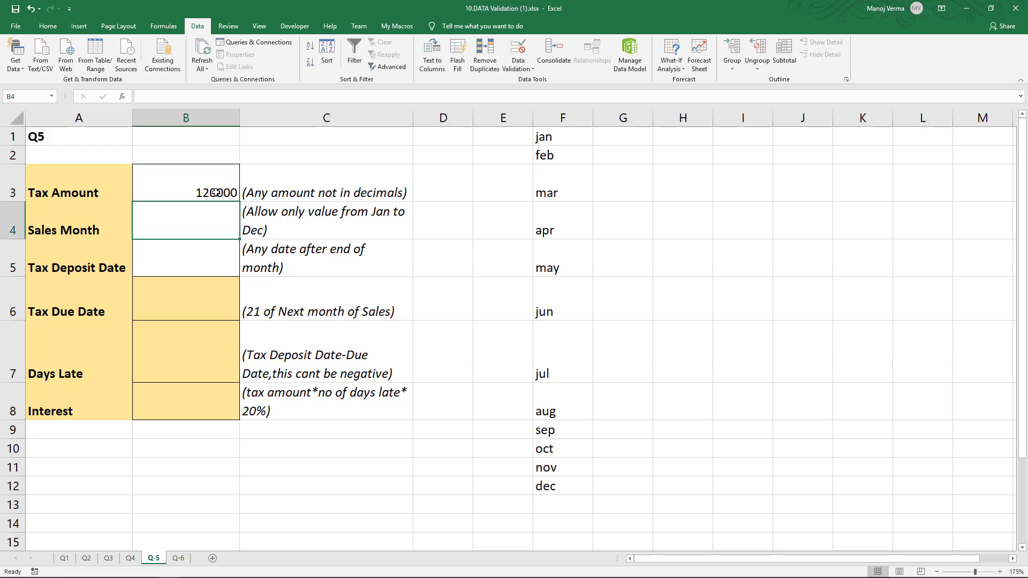
# Restrict the Sales Month cell B4 to a list sourced from =$F$1:$F$12, and choose may from it.
pyautogui.click(518, 48)
pyautogui.click(525, 127)
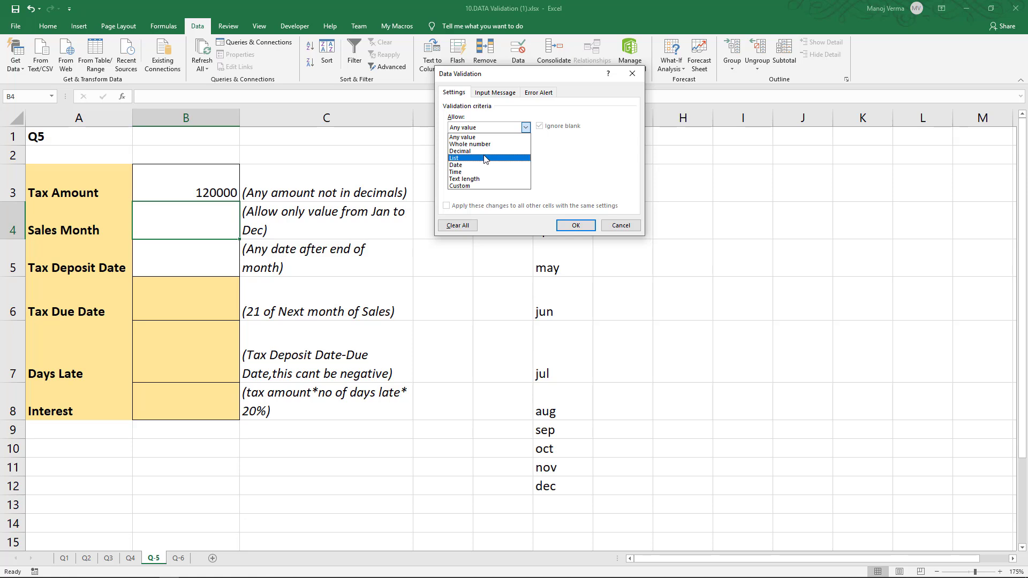
pyautogui.click(485, 159)
pyautogui.click(588, 171)
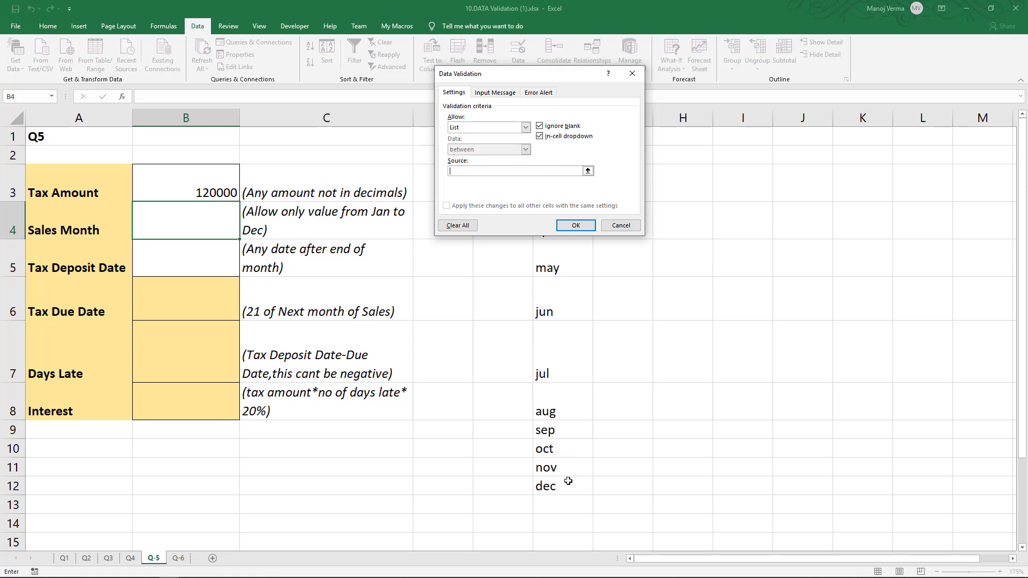
pyautogui.moveTo(567, 484); pyautogui.dragTo(557, 137)
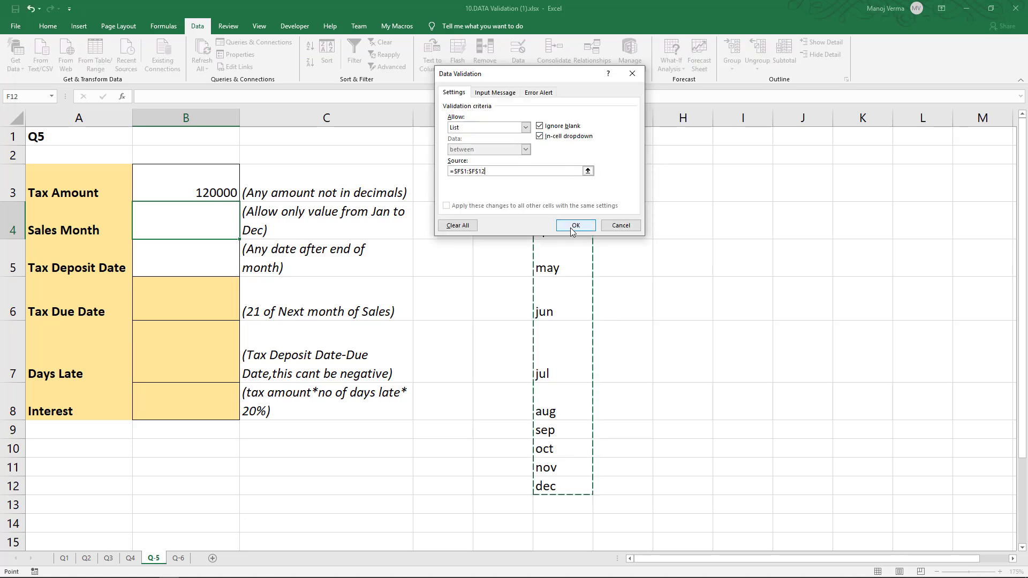
pyautogui.click(575, 225)
pyautogui.click(245, 232)
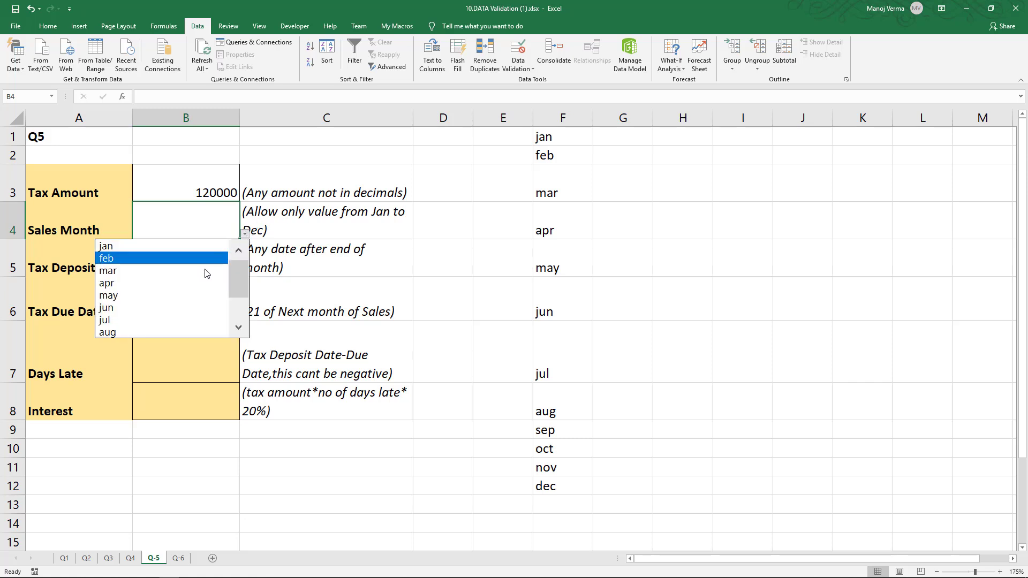
pyautogui.click(182, 296)
# Build the formula =CONCATENATE("1-",B4) in the Tax Deposit Date cell B5 to get the month's first day.
pyautogui.click(188, 255)
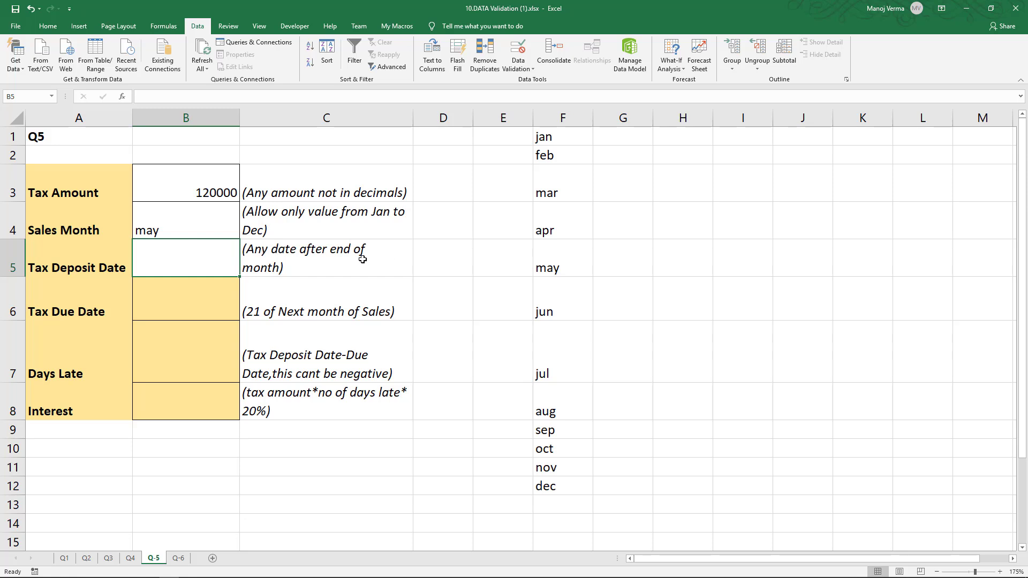
pyautogui.click(206, 217)
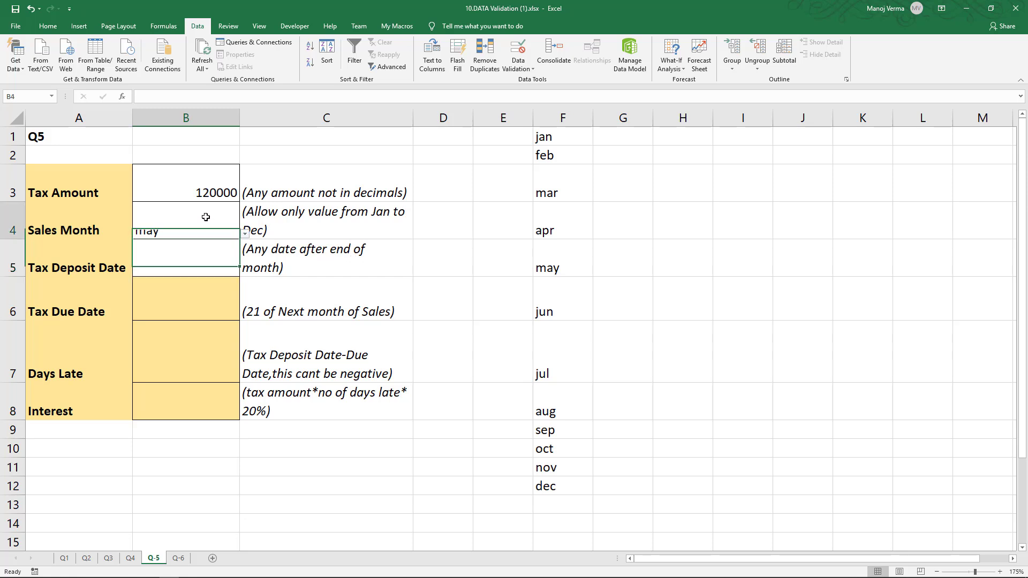
pyautogui.click(205, 258)
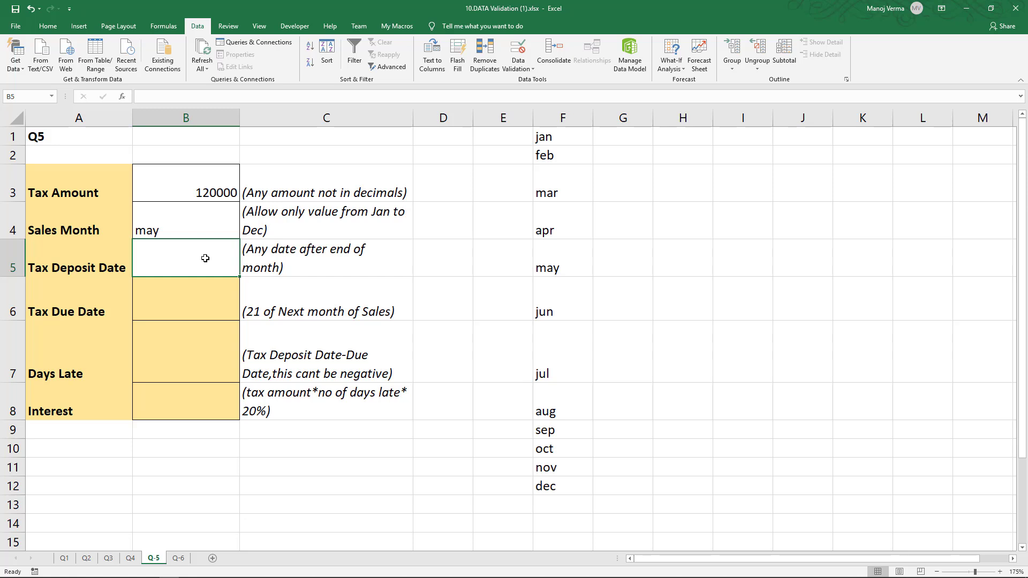
pyautogui.write('=')
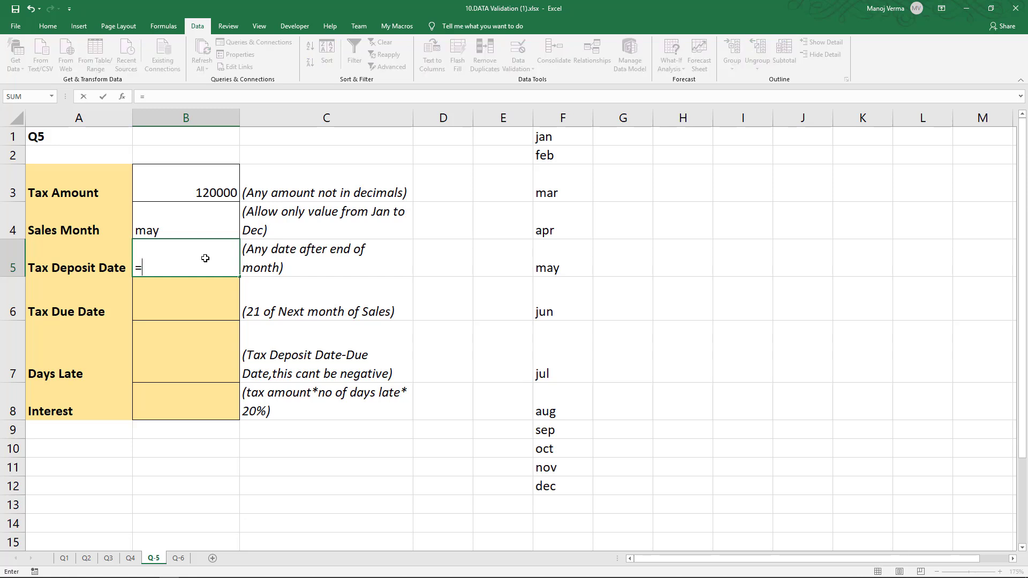
pyautogui.write('conca')
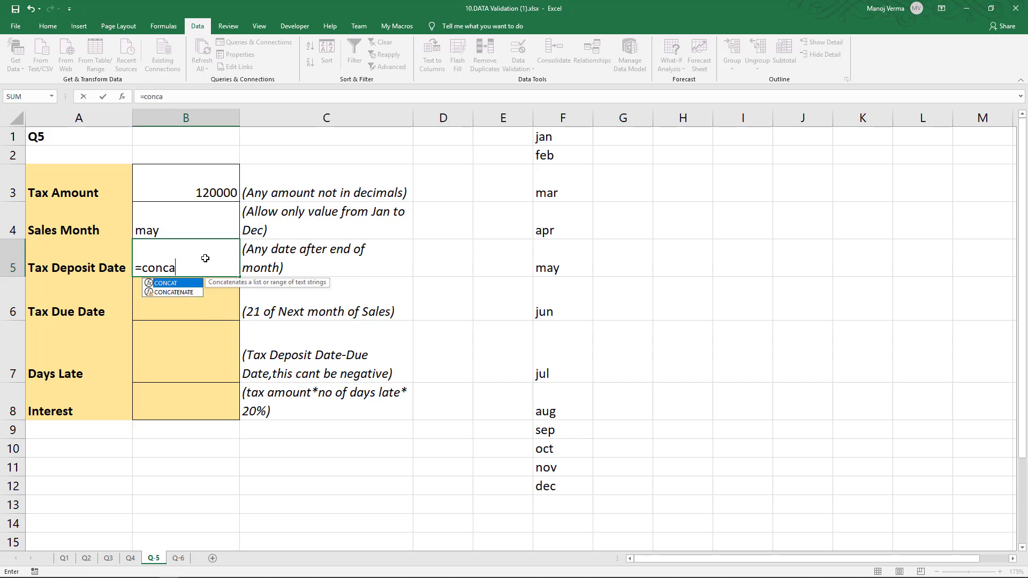
pyautogui.press('Down')
pyautogui.press('Tab')
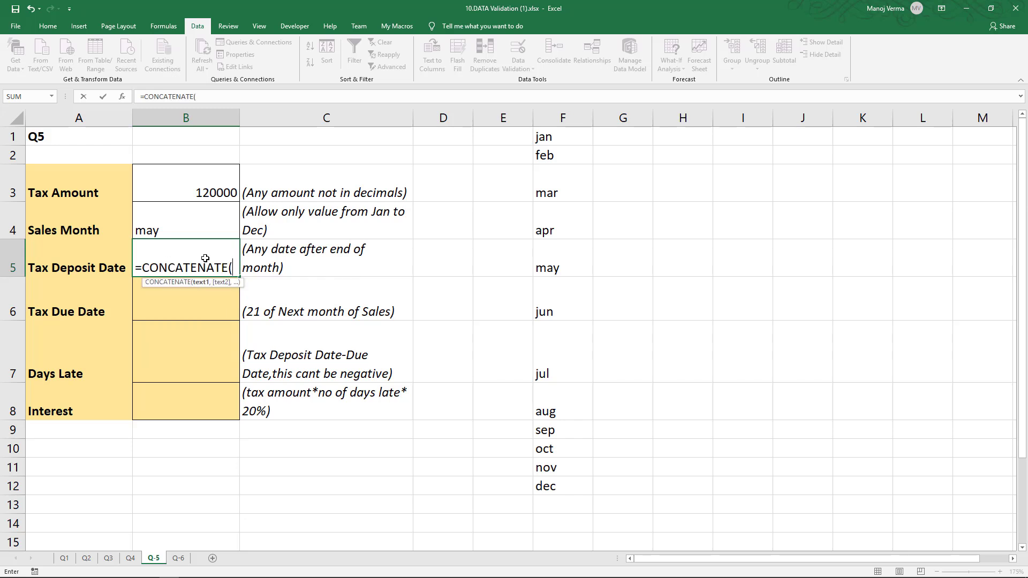
pyautogui.write('"1-')
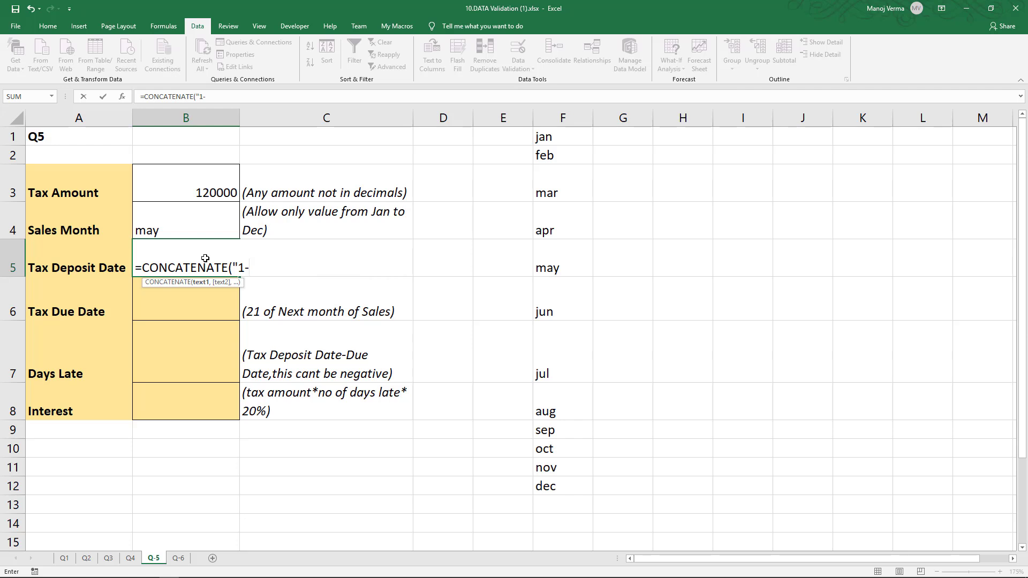
pyautogui.write('",')
pyautogui.click(199, 221)
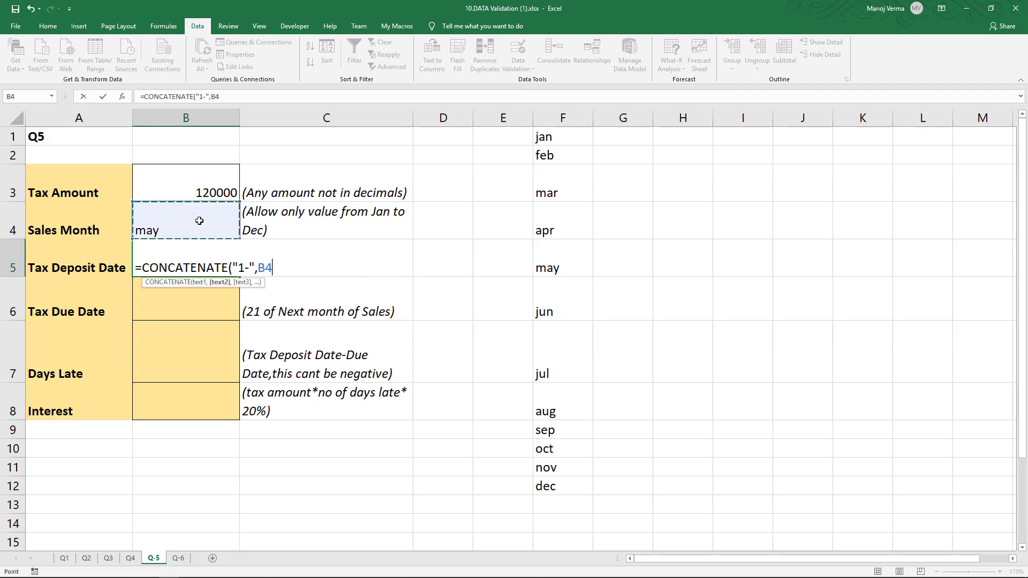
pyautogui.write(')')
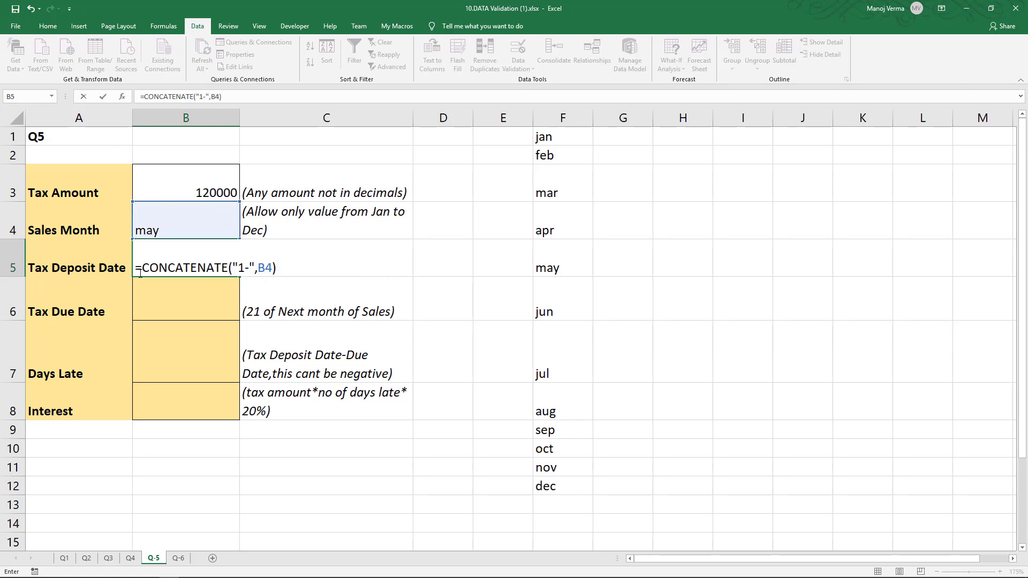
# Wrap the B5 formula in EOMONTH with 0 months, giving =eomonth(CONCATENATE("1-",B4),0).
pyautogui.click(143, 269)
pyautogui.write('eomo')
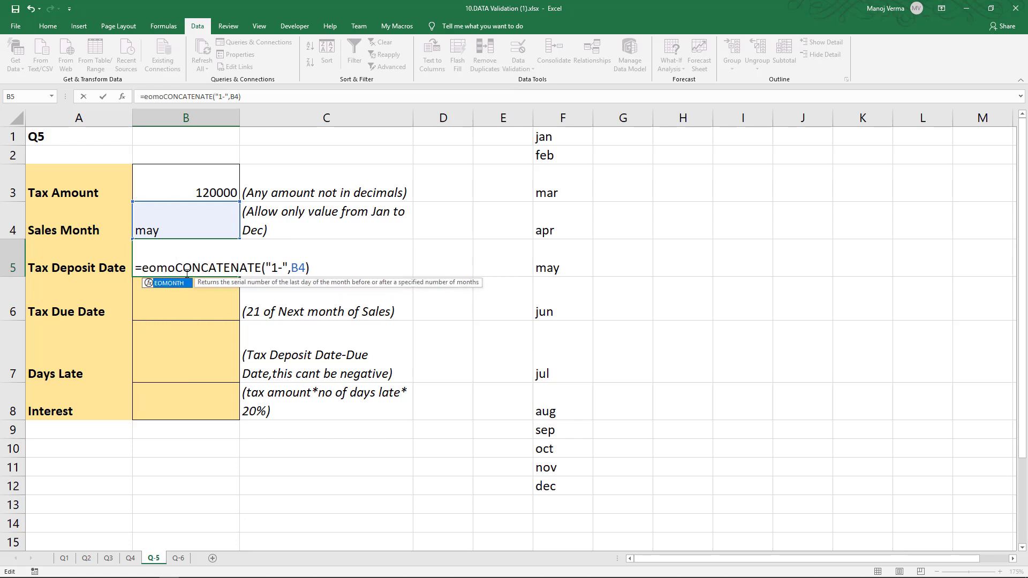
pyautogui.write('nth')
pyautogui.write('(')
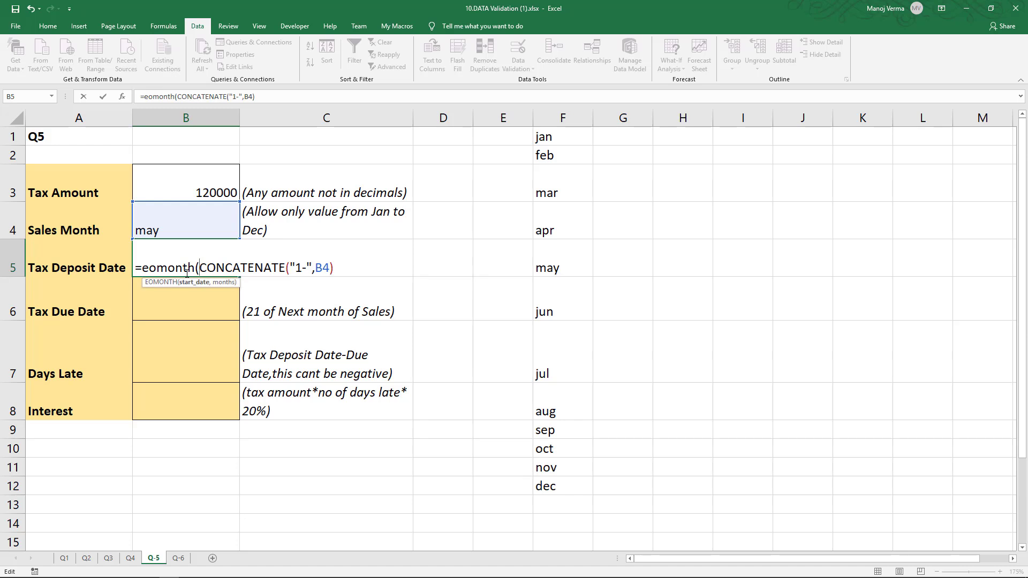
pyautogui.write(',0)')
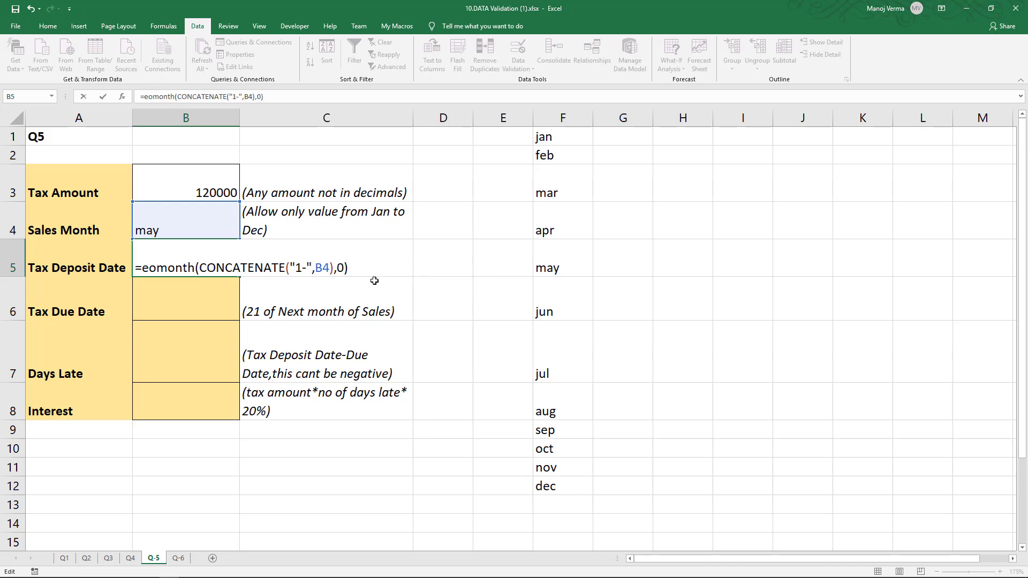
# Copy the whole EOMONTH formula text from B5 and clear the cell.
pyautogui.moveTo(347, 267); pyautogui.dragTo(133, 267)
pyautogui.hotkey('ctrl', 'c')
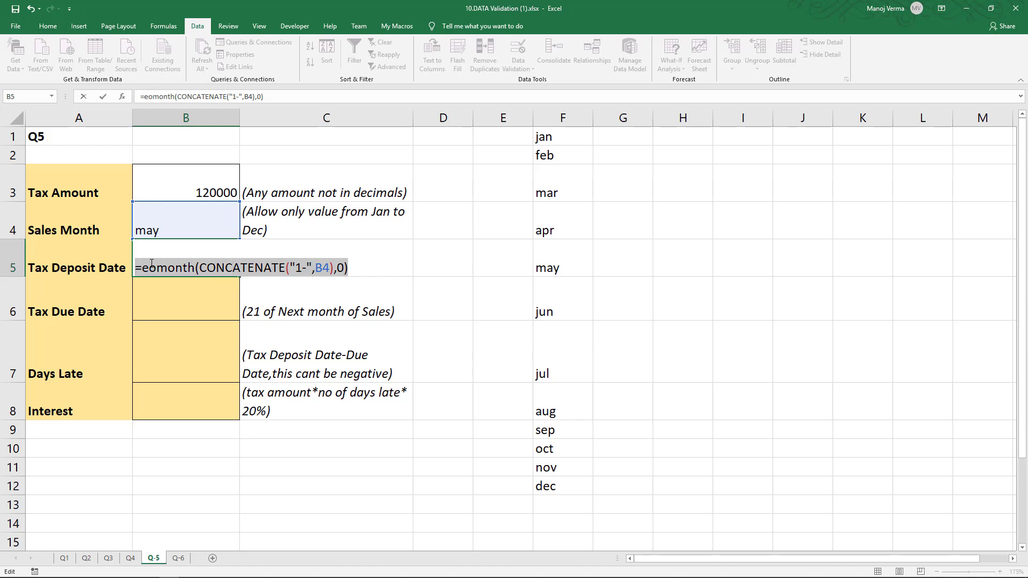
pyautogui.press('BackSpace')
pyautogui.hotkey('ctrl', 'Return')
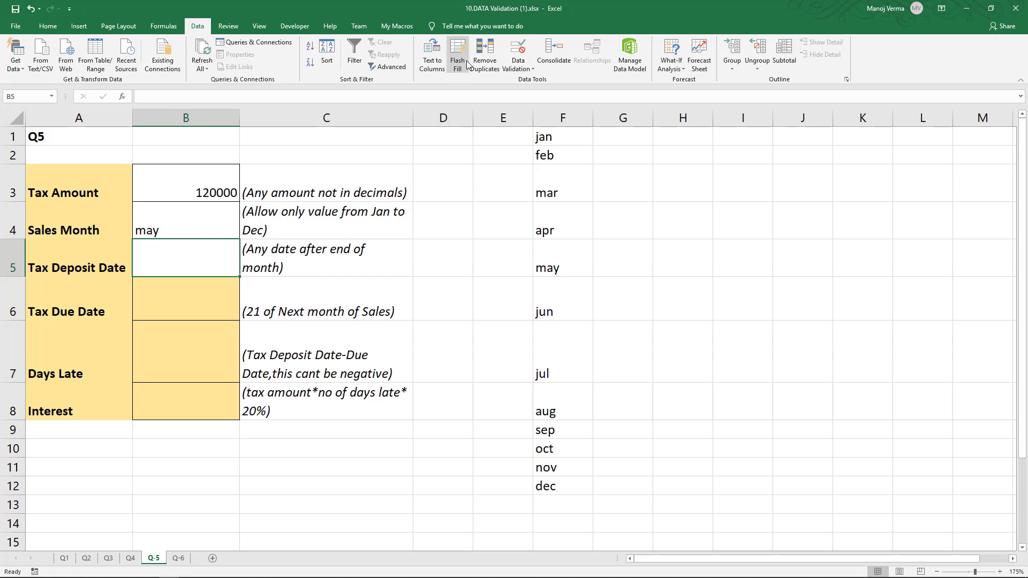
# Restrict B5 to dates greater than the copied start date formula =eomonth(CONCATENATE("1-",B4),0) using data validation.
pyautogui.click(518, 55)
pyautogui.click(496, 127)
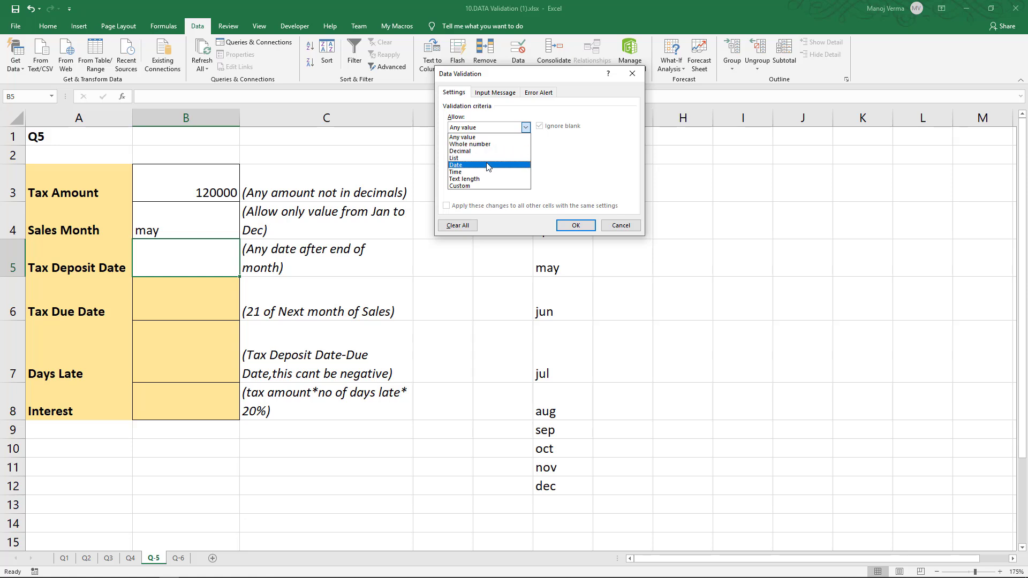
pyautogui.click(487, 165)
pyautogui.click(489, 151)
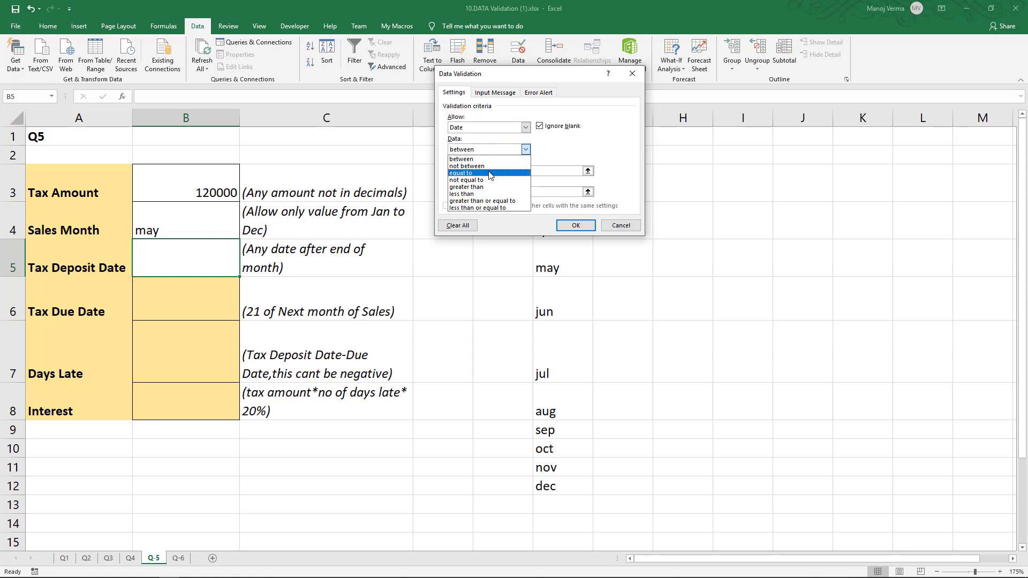
pyautogui.click(487, 187)
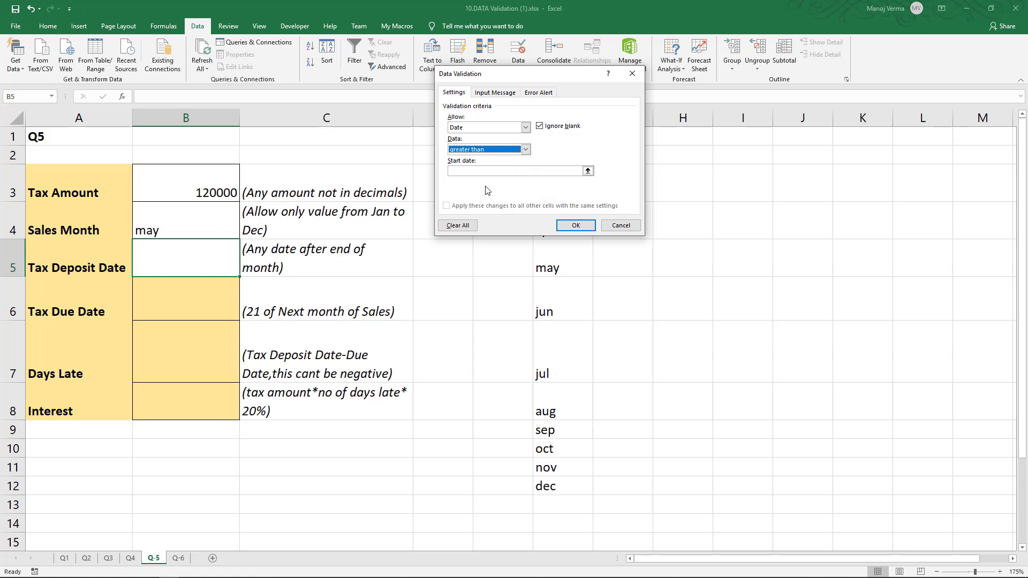
pyautogui.click(486, 171)
pyautogui.hotkey('ctrl', 'v')
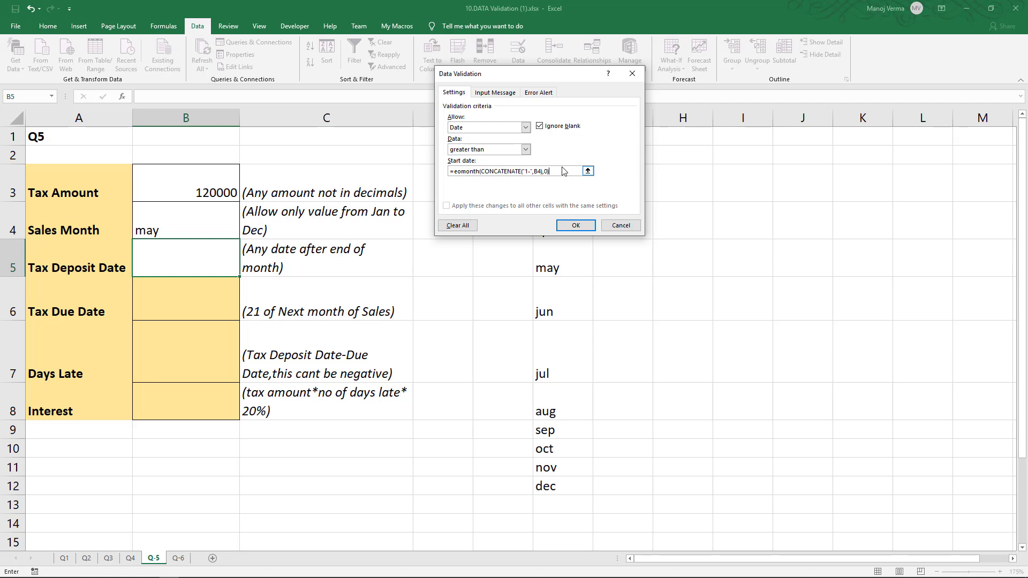
pyautogui.click(583, 230)
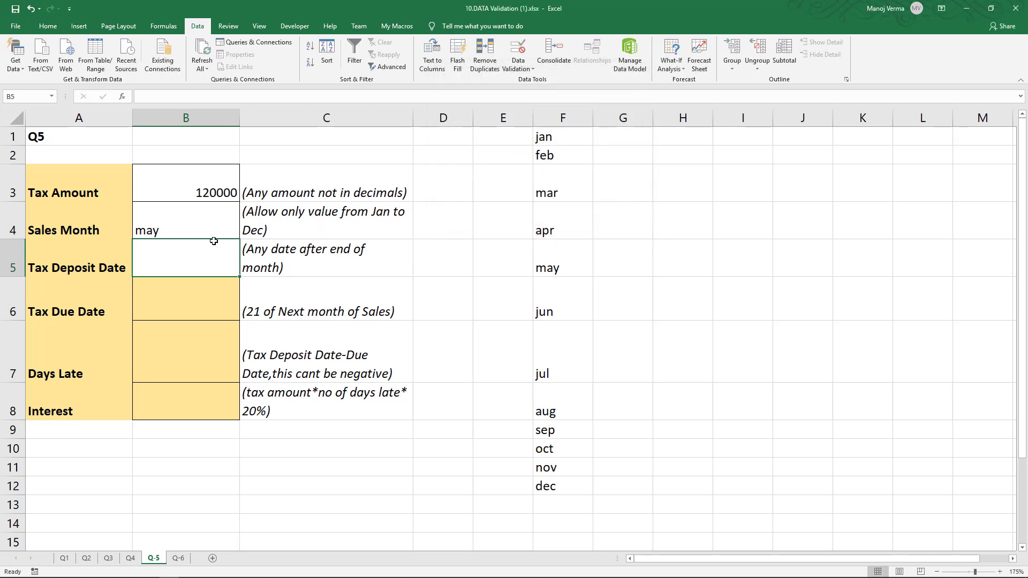
# Test the Tax Deposit Date validation in B5 with 5/1/2021, and replace that entry with 7/1/2021.
pyautogui.write('5/1/2021')
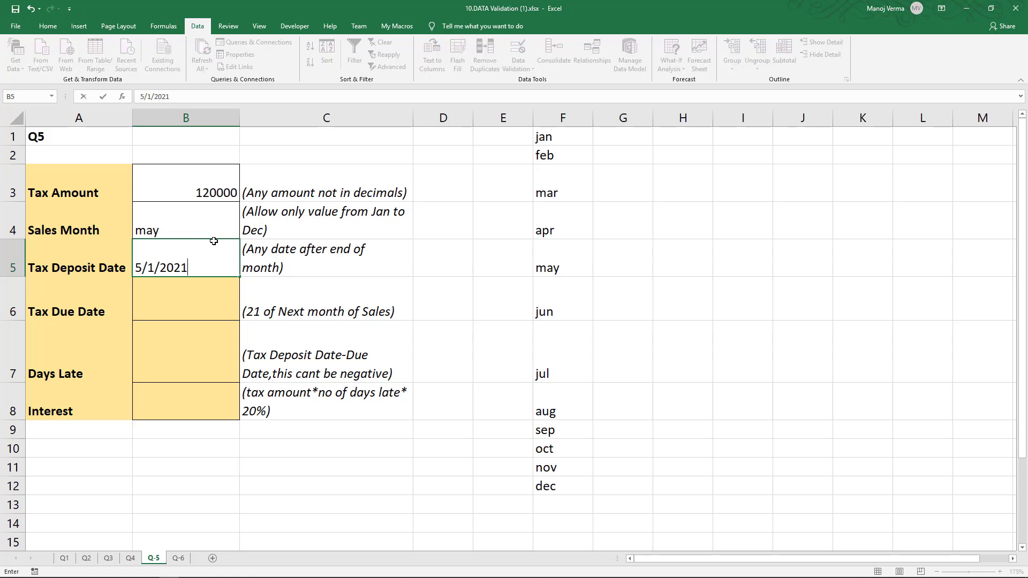
pyautogui.press('Return')
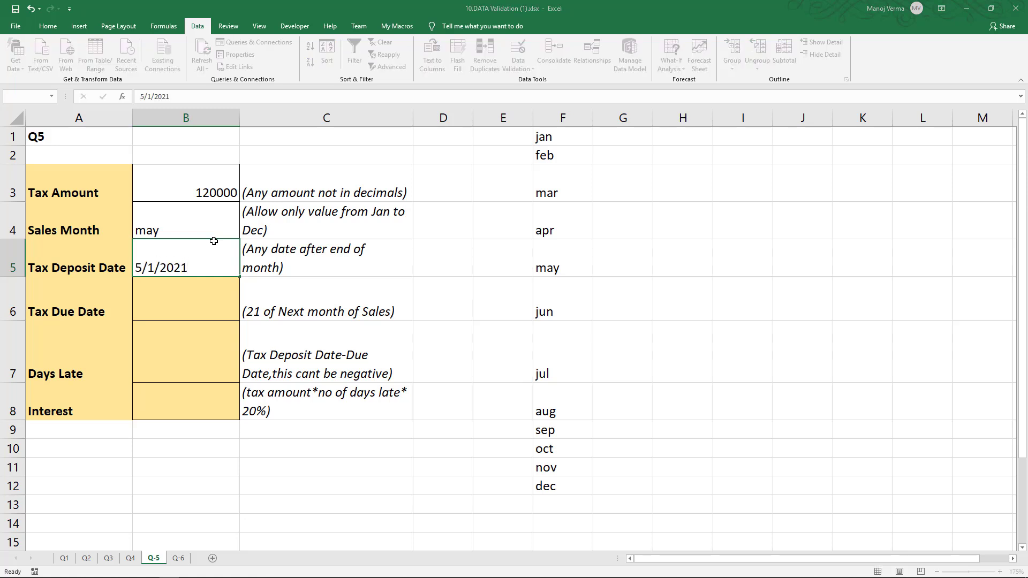
pyautogui.press('Return')
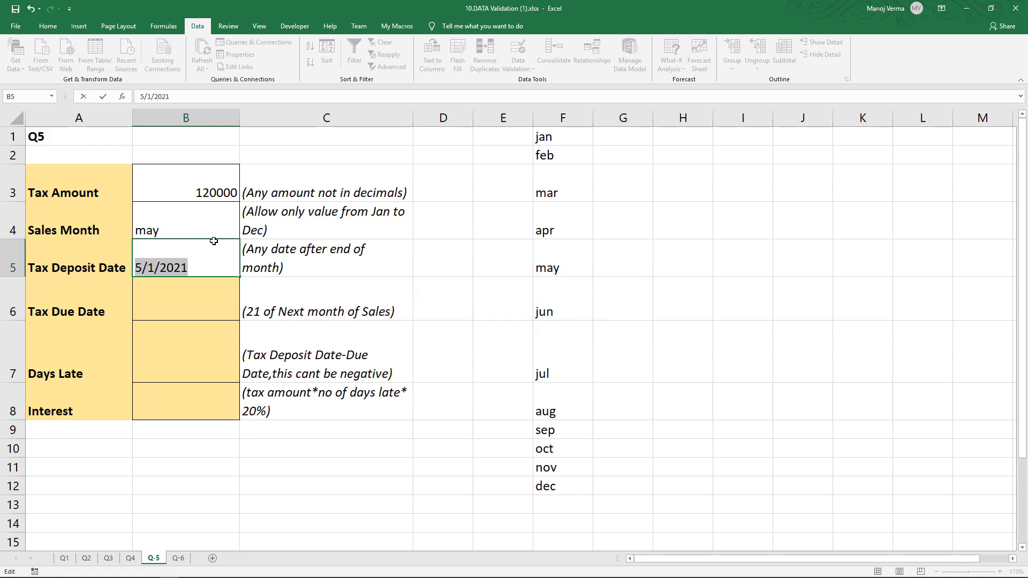
pyautogui.write('7/1')
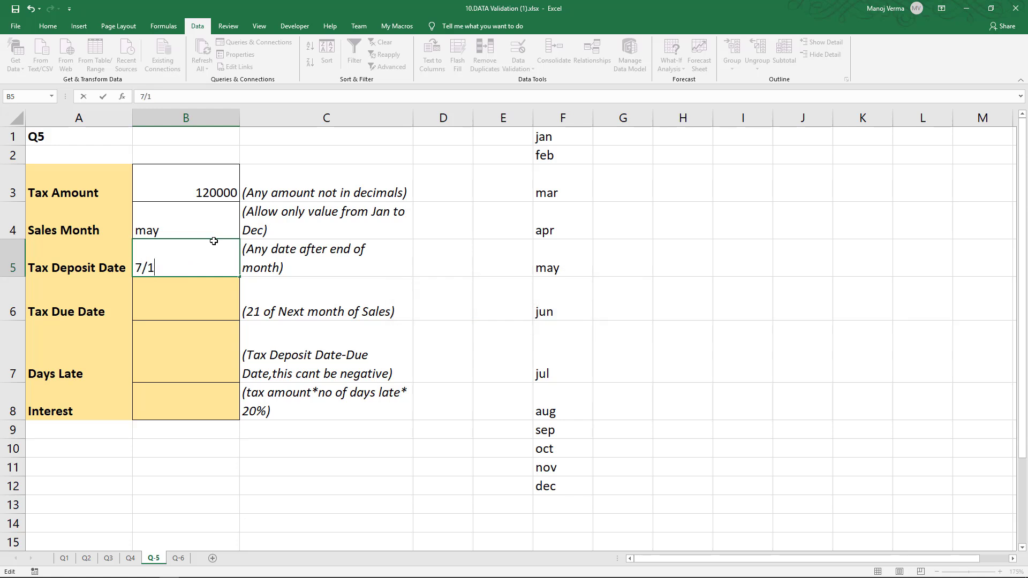
pyautogui.write('/')
pyautogui.write('2021')
pyautogui.press('Return')
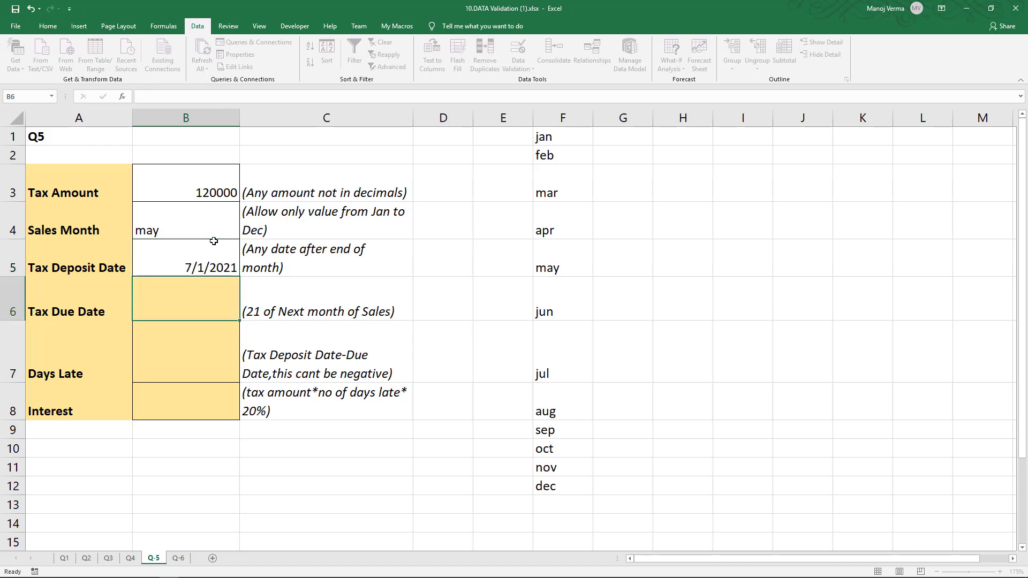
# Change the Tax Deposit Date in B5 to 6/1/2021.
pyautogui.click(213, 241)
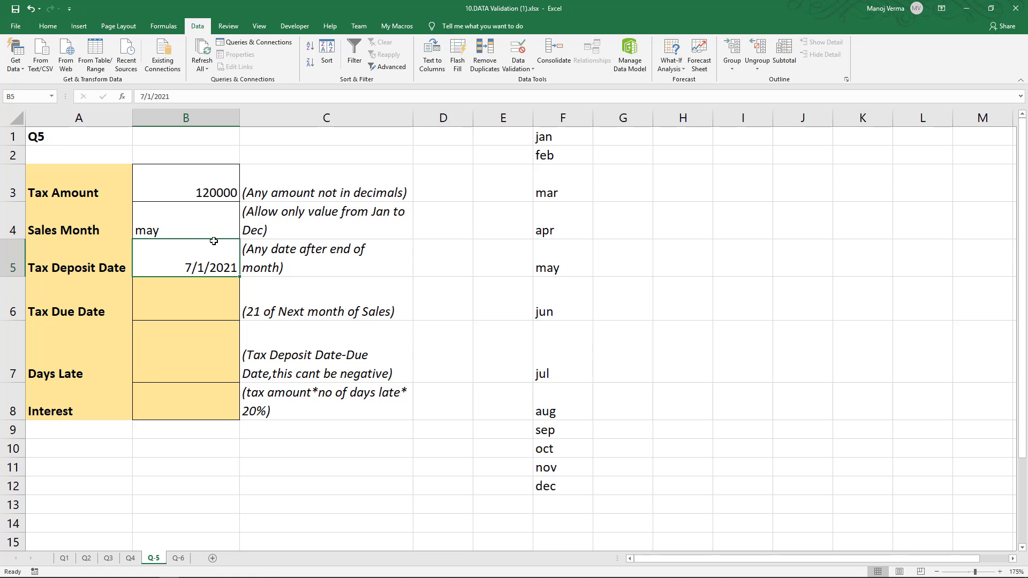
pyautogui.write('6/1/2021')
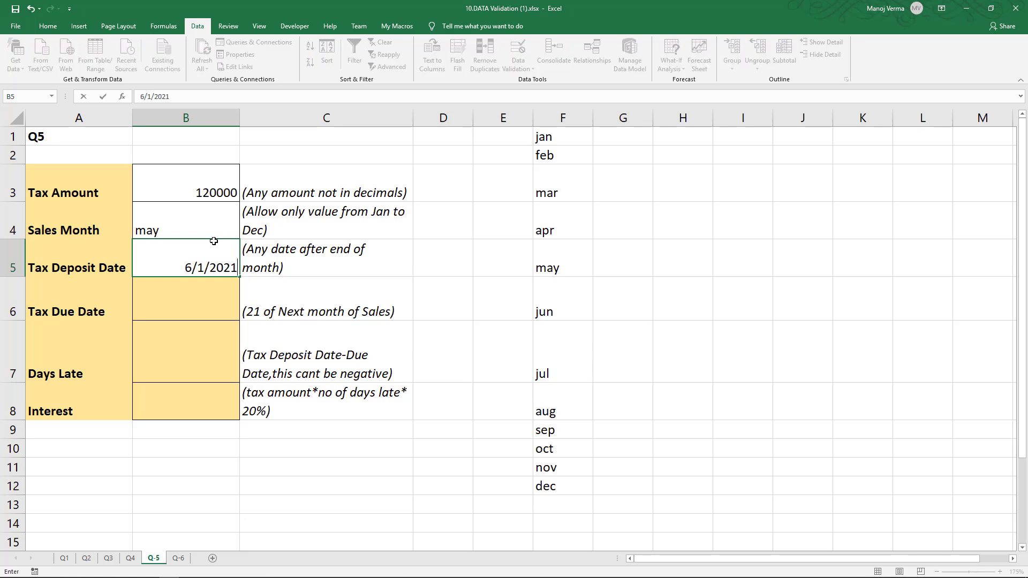
pyautogui.press('Return')
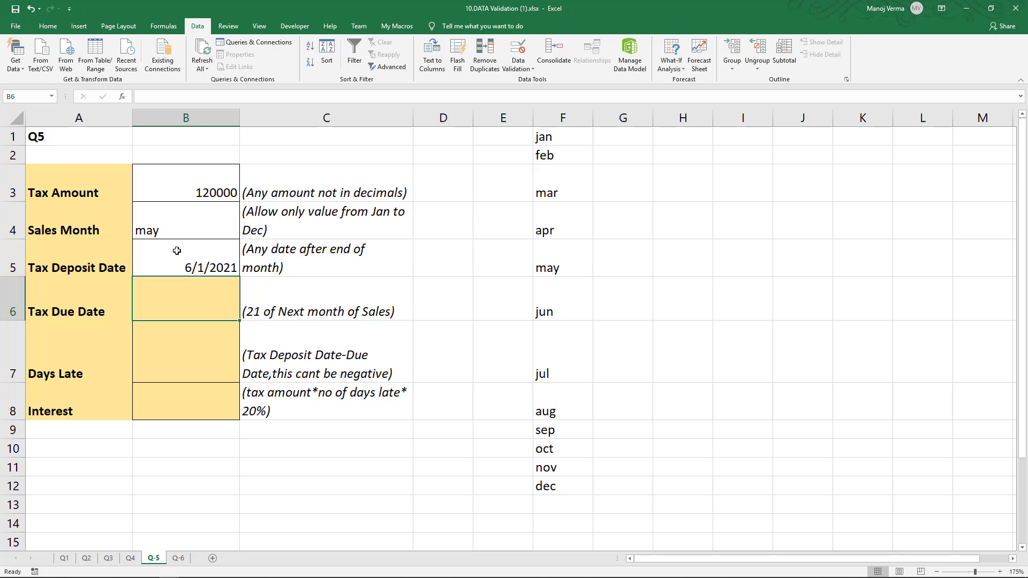
# Paste the copied formula =eomonth(CONCATENATE("1-",B4),0) into the Tax Due Date cell B6.
pyautogui.write('=')
pyautogui.press('Escape')
pyautogui.press('F2')
pyautogui.hotkey('ctrl', 'v')
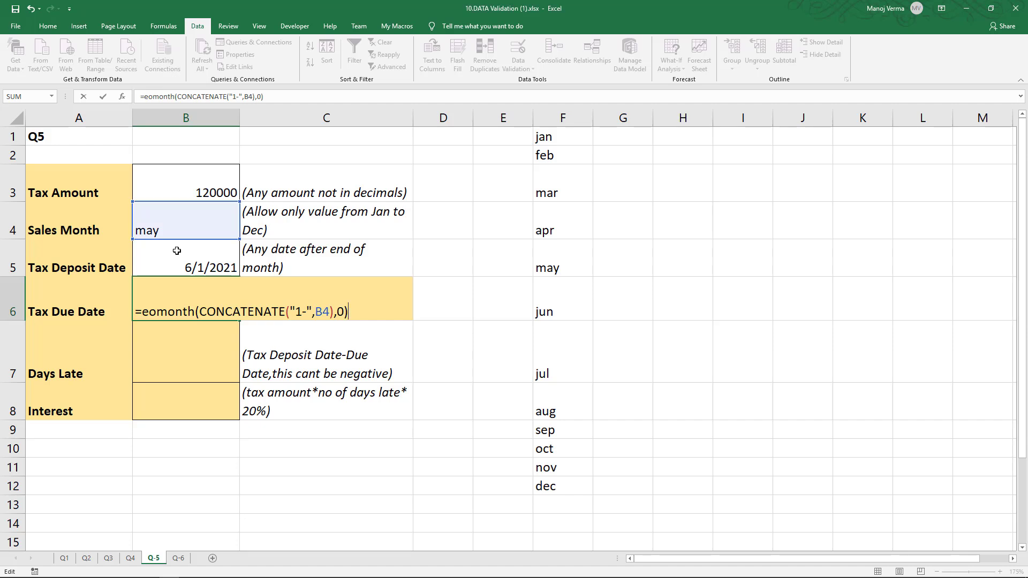
pyautogui.press('Return')
pyautogui.press('Up')
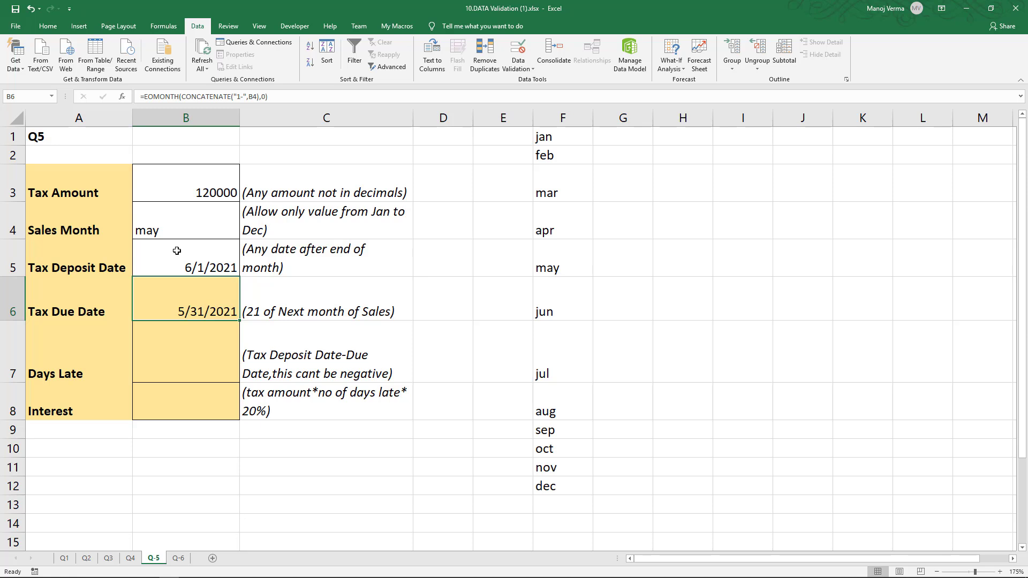
# Add 21 days to the Tax Due Date formula in B6, giving =EOMONTH(CONCATENATE("1-",B4),0)+21.
pyautogui.press('F2')
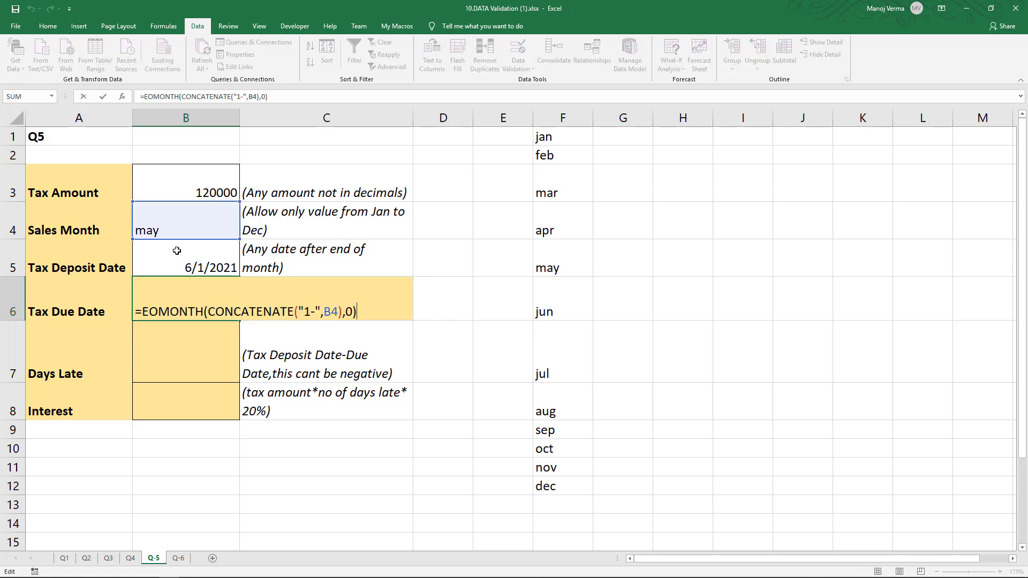
pyautogui.write('+21')
pyautogui.press('Return')
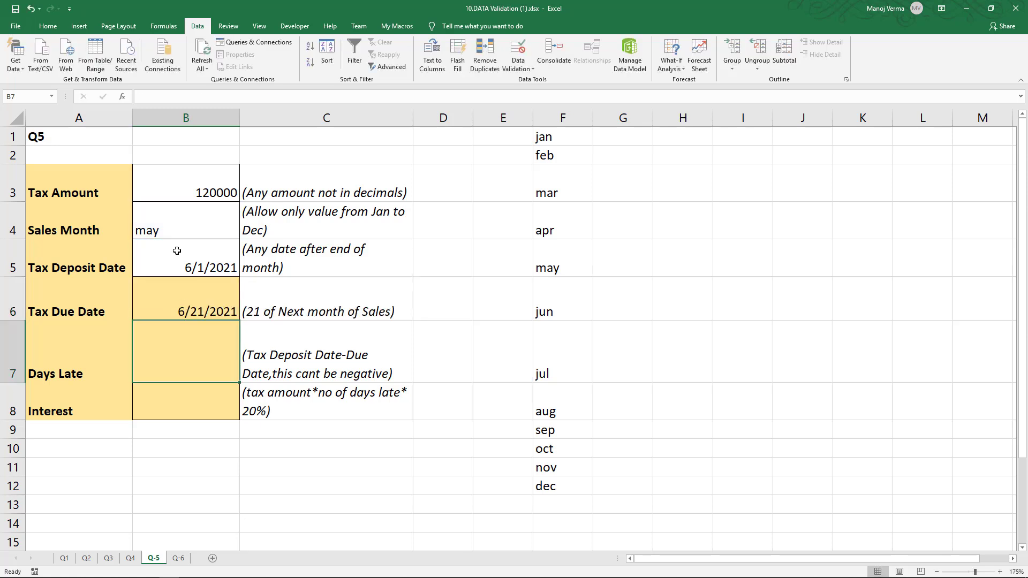
pyautogui.press('Up')
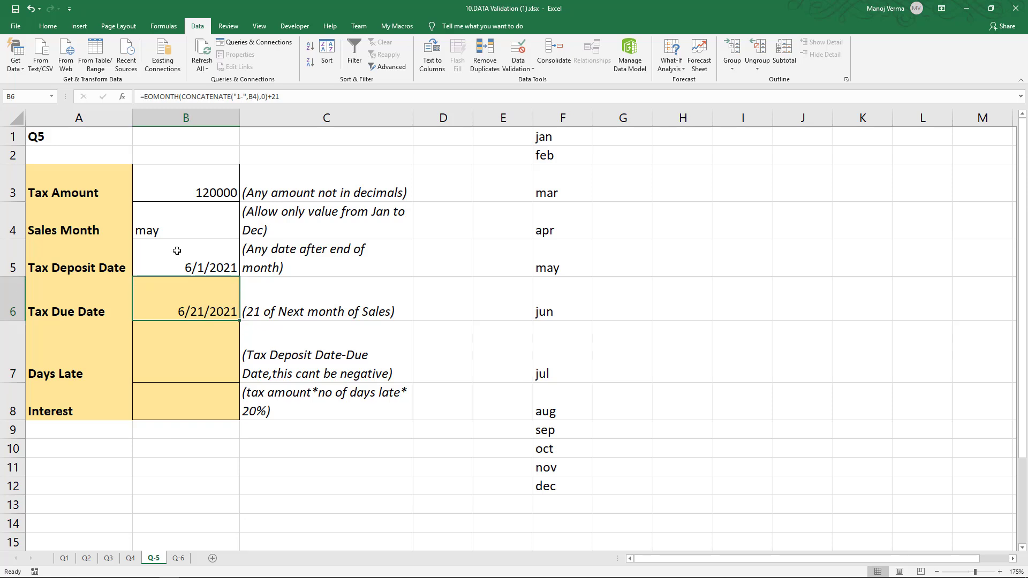
# Set the Tax Deposit Date in B5 to 7/1/2021.
pyautogui.click(191, 353)
pyautogui.click(197, 271)
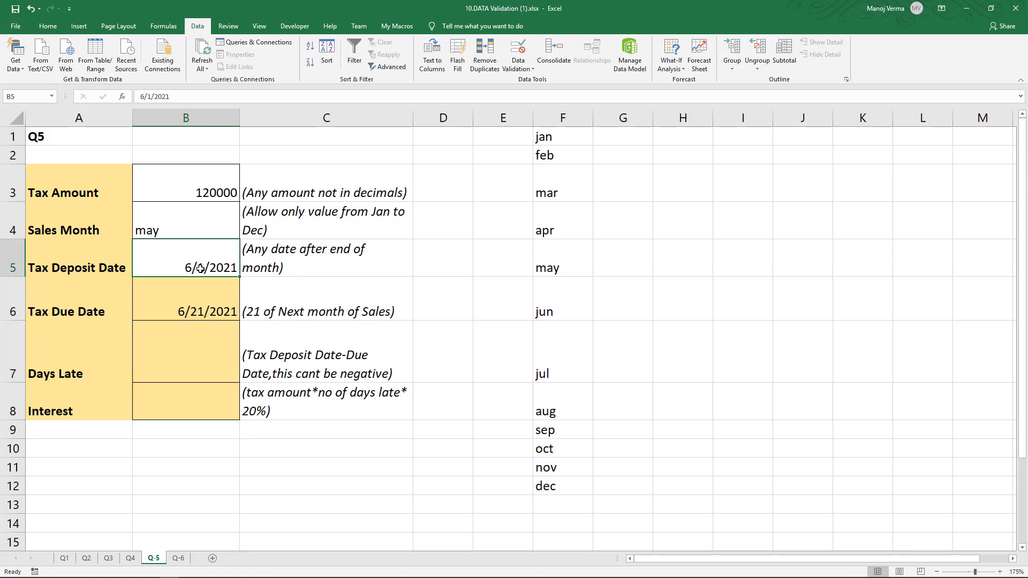
pyautogui.write('7/1/2021')
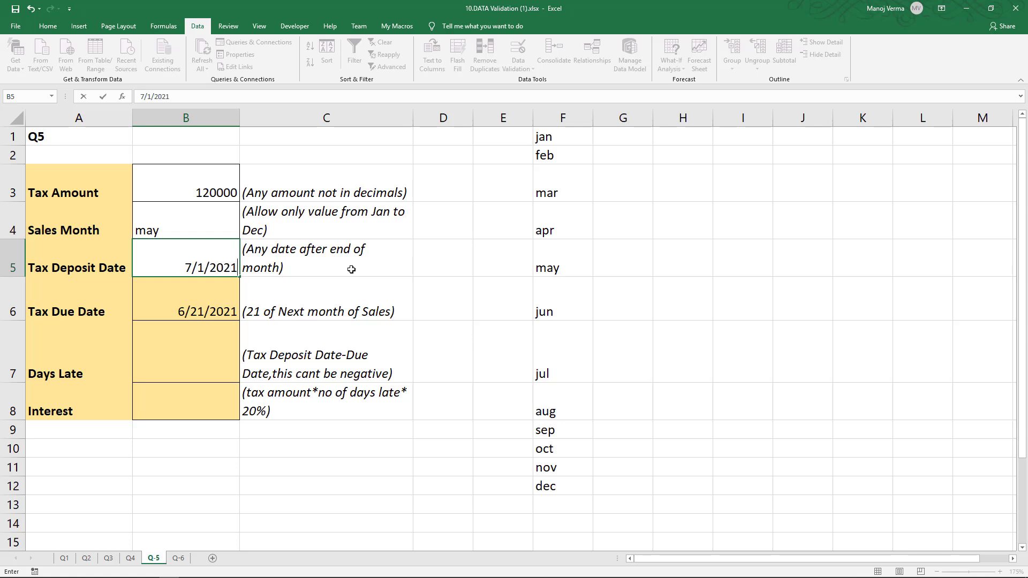
pyautogui.press('Return')
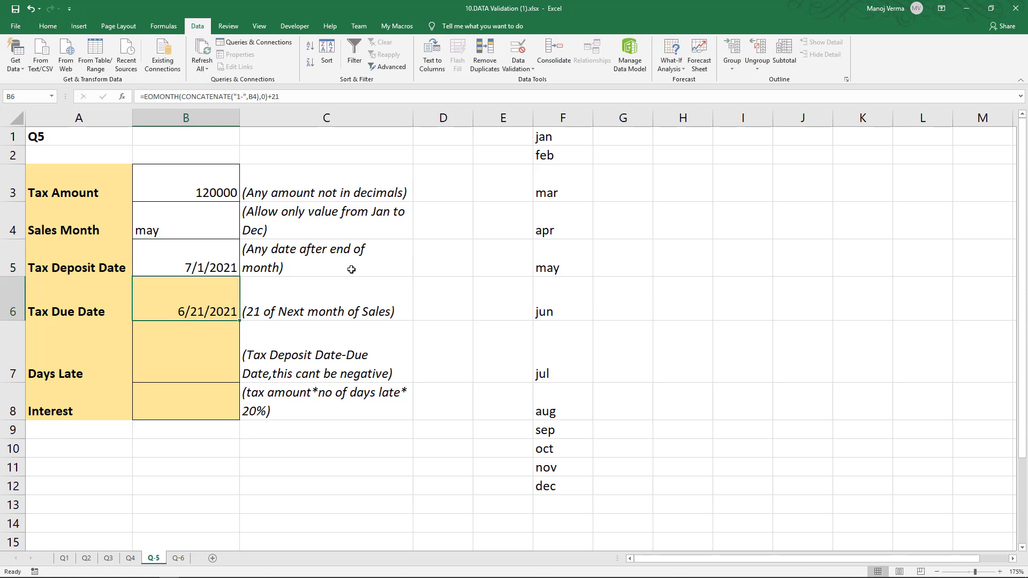
# Calculate Days Late in B7 as deposit date minus due date with the formula =B5-B6.
pyautogui.press('Return')
pyautogui.write('=')
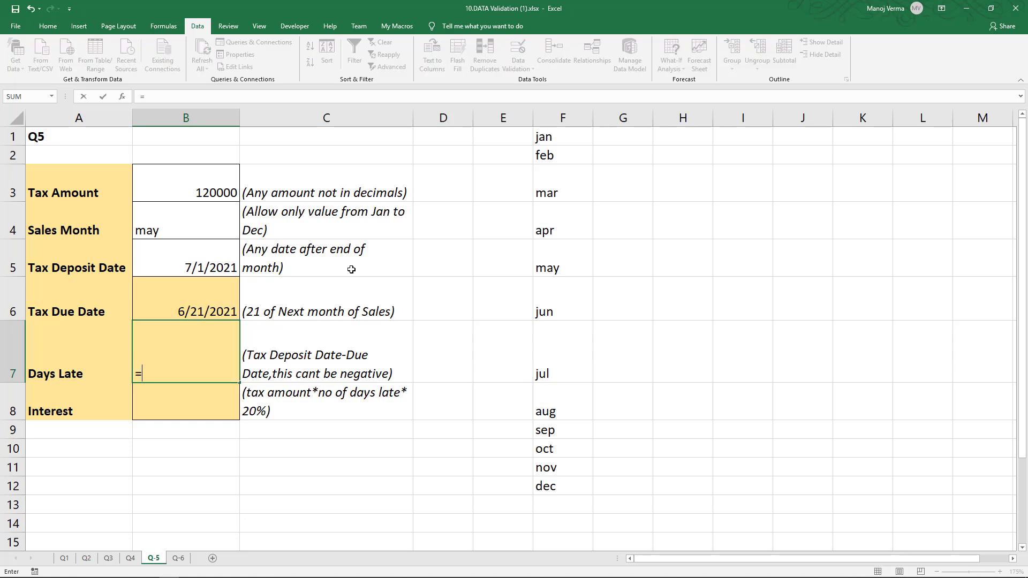
pyautogui.press('Up')
pyautogui.press('Up')
pyautogui.press('Up')
pyautogui.press('Down')
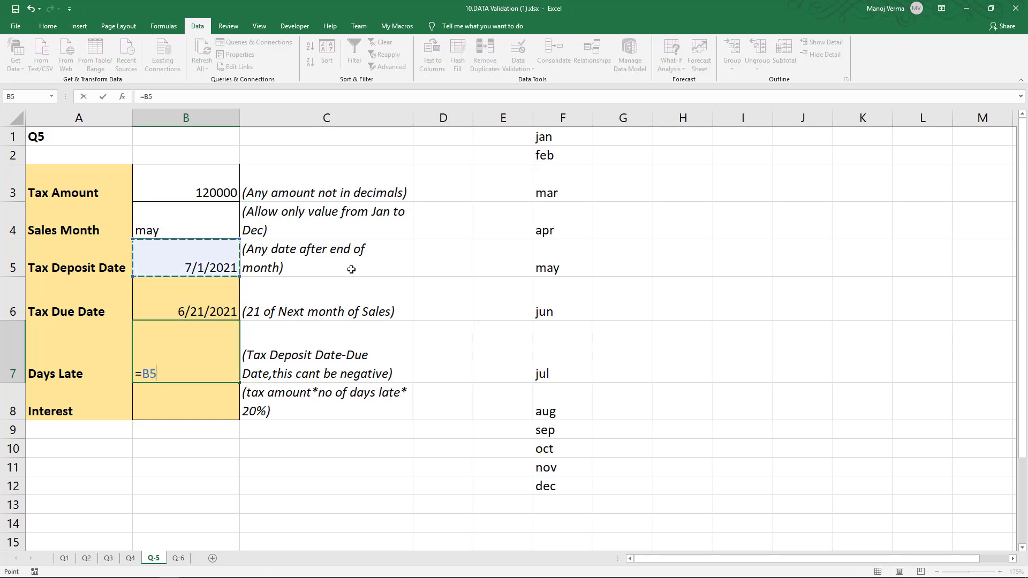
pyautogui.write('-')
pyautogui.press('Up')
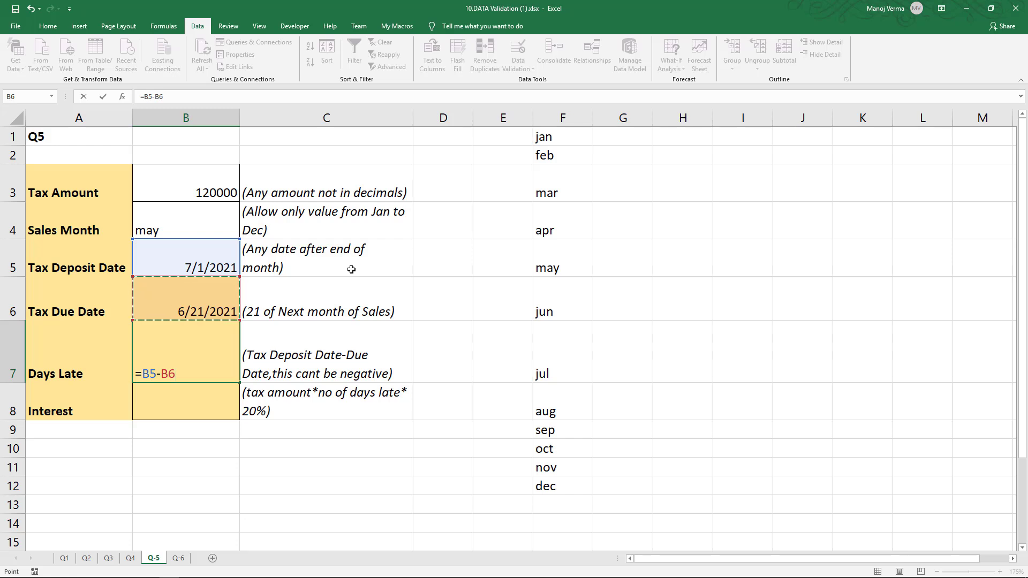
pyautogui.press('Return')
pyautogui.press('Up')
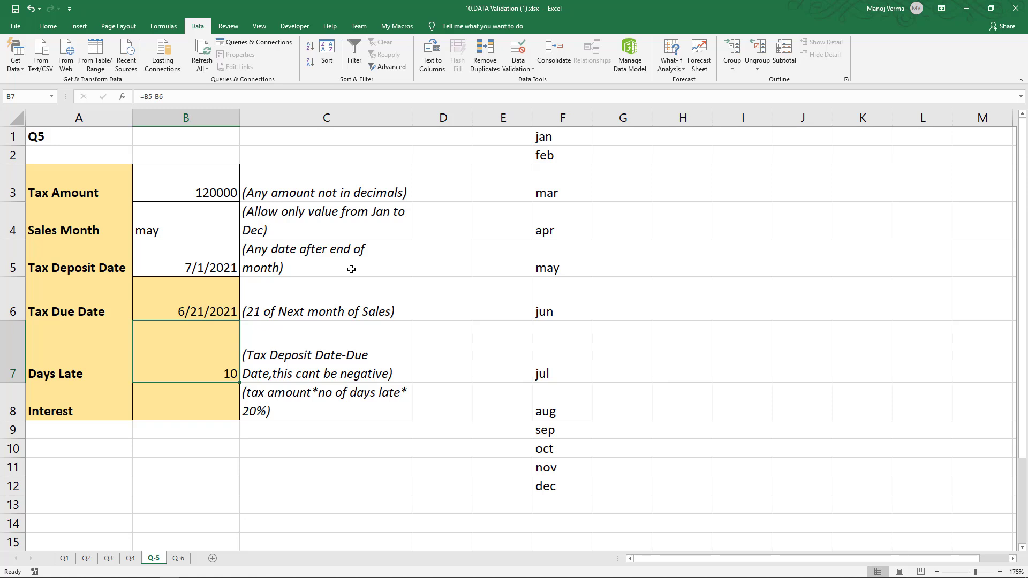
# Calculate Interest in B8 with the formula =B3*B7*20%/365.
pyautogui.press('Down')
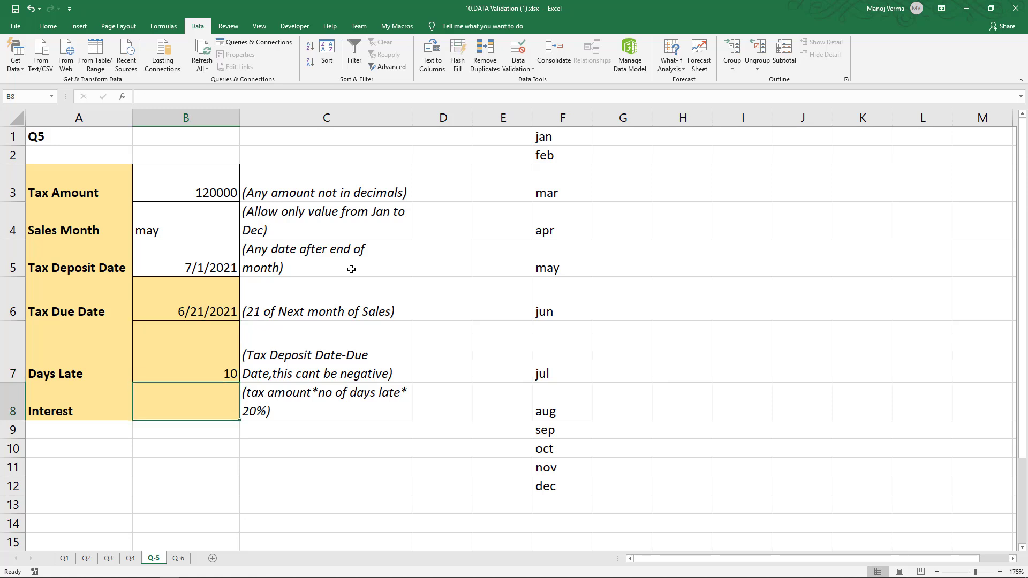
pyautogui.write('=')
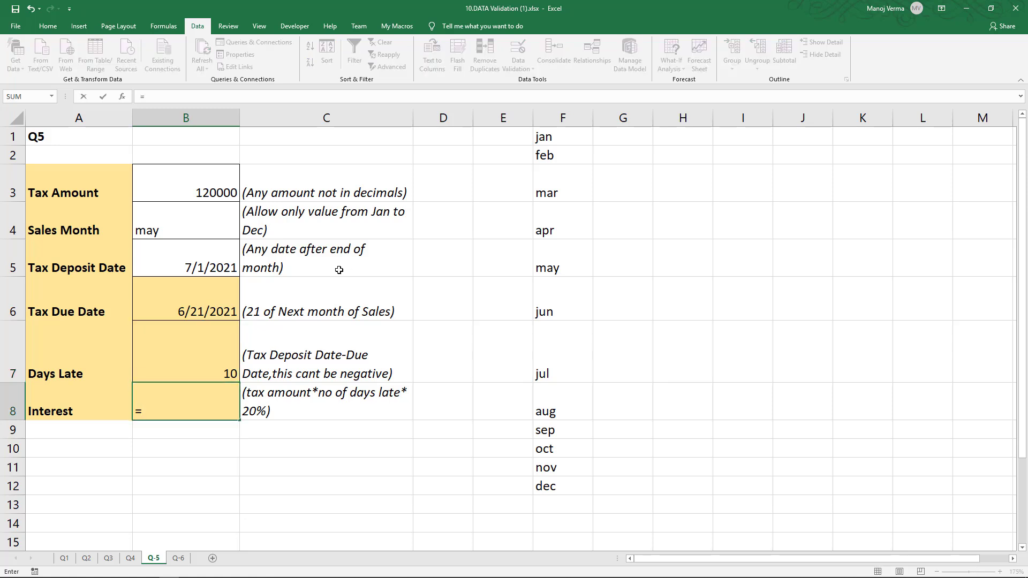
pyautogui.click(205, 194)
pyautogui.write('*')
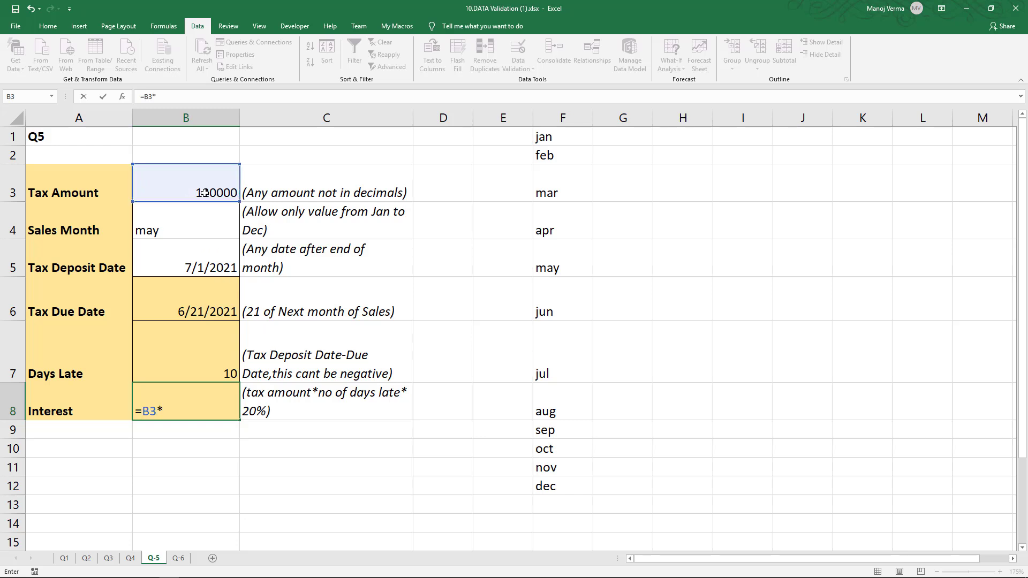
pyautogui.click(200, 343)
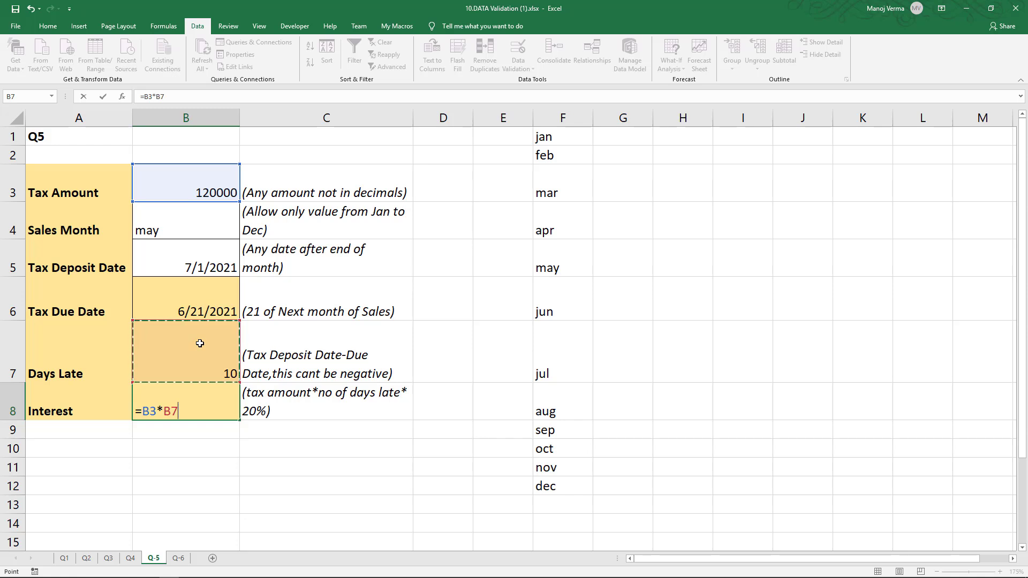
pyautogui.write('*20%')
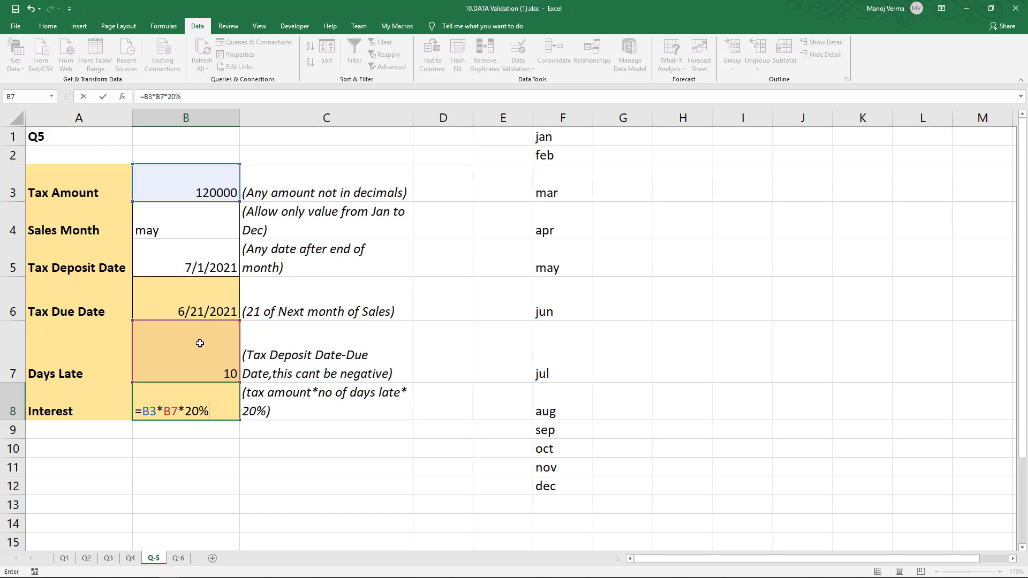
pyautogui.write('/365')
pyautogui.hotkey('ctrl', 'Return')
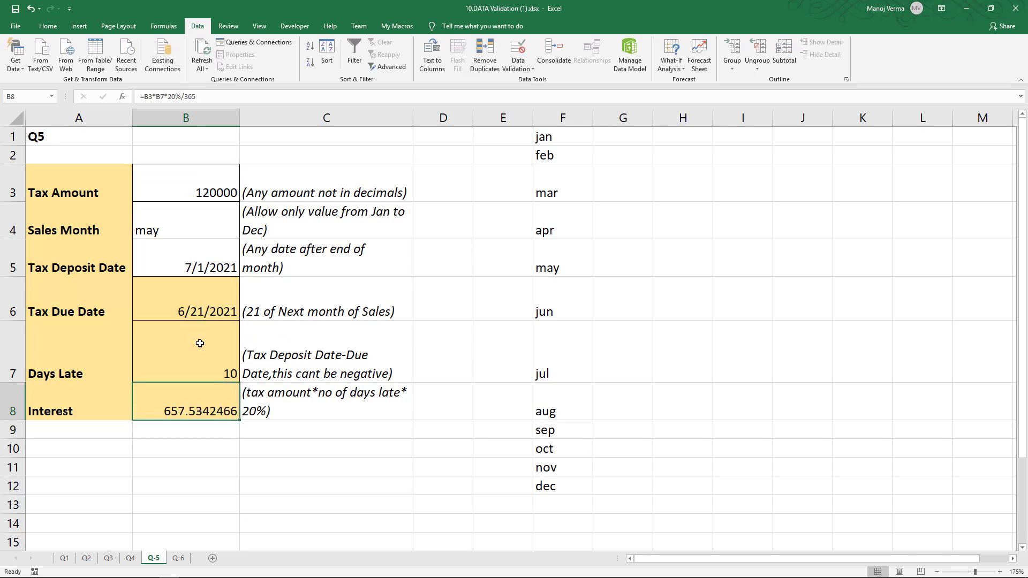
# Test the calculations with a deposit date before the due date by entering 6/19/2021 in B5.
pyautogui.click(208, 266)
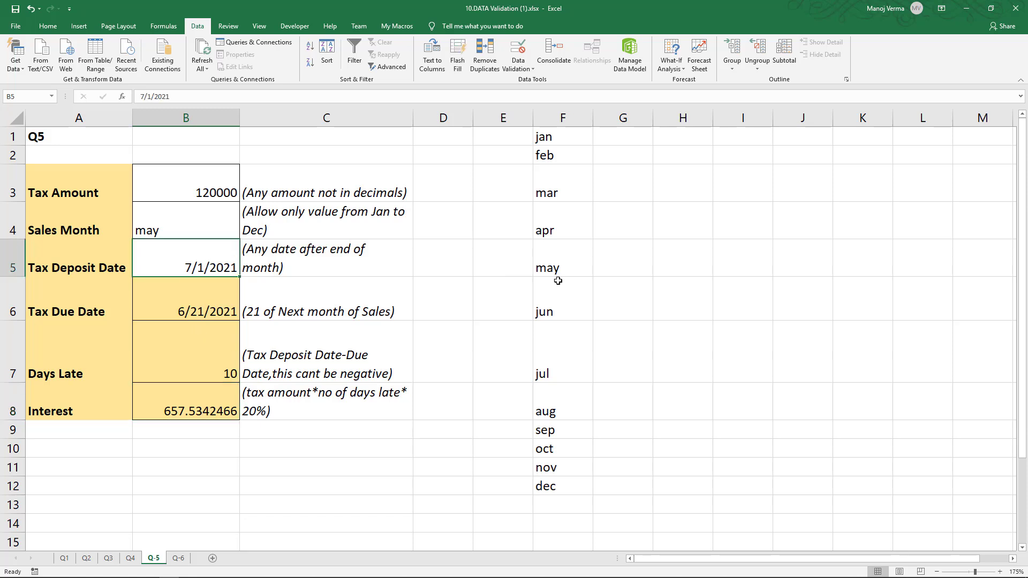
pyautogui.write('6/19')
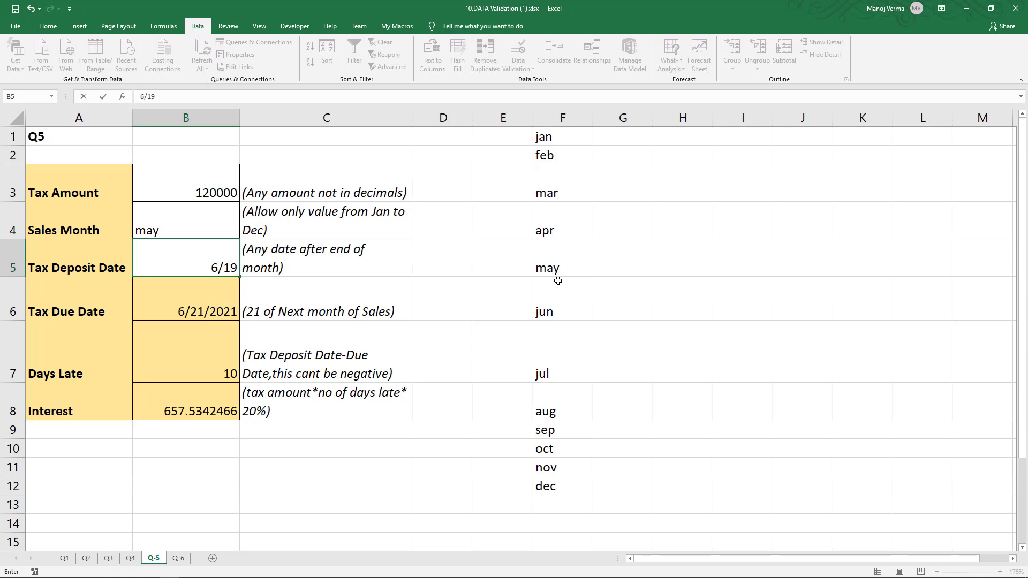
pyautogui.write('/2021')
pyautogui.press('Return')
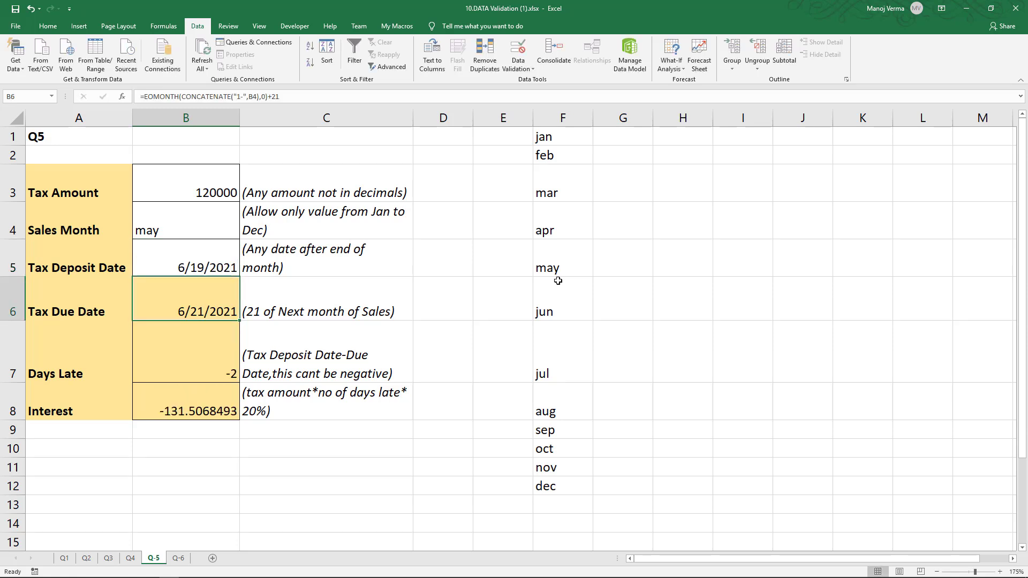
# Wrap the Days Late formula in B7 in MAX with 0, giving =max(B5-B6,0), to prevent negative days.
pyautogui.press('Return')
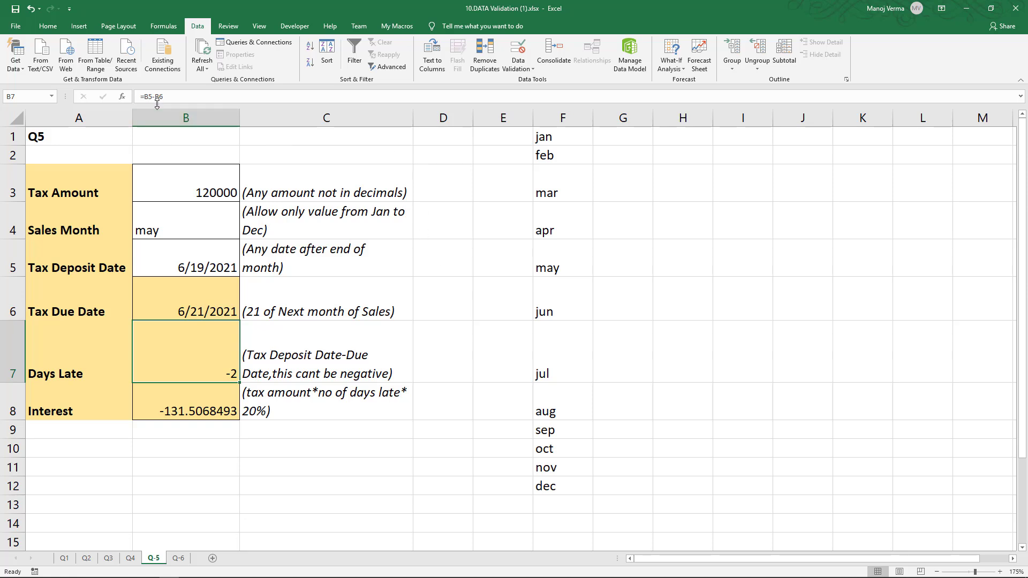
pyautogui.doubleClick(214, 346)
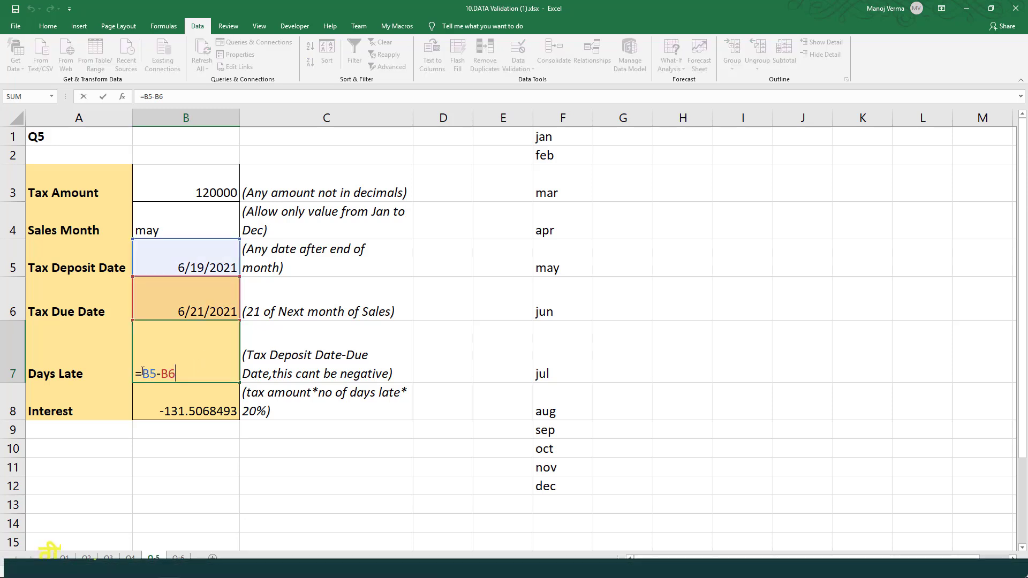
pyautogui.write('max(')
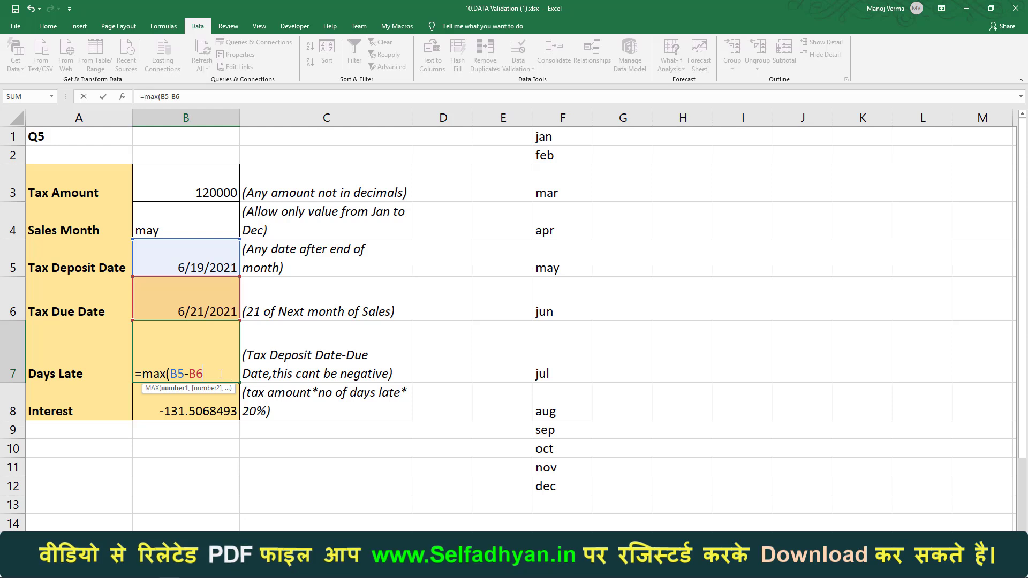
pyautogui.click(220, 374)
pyautogui.write(',0)')
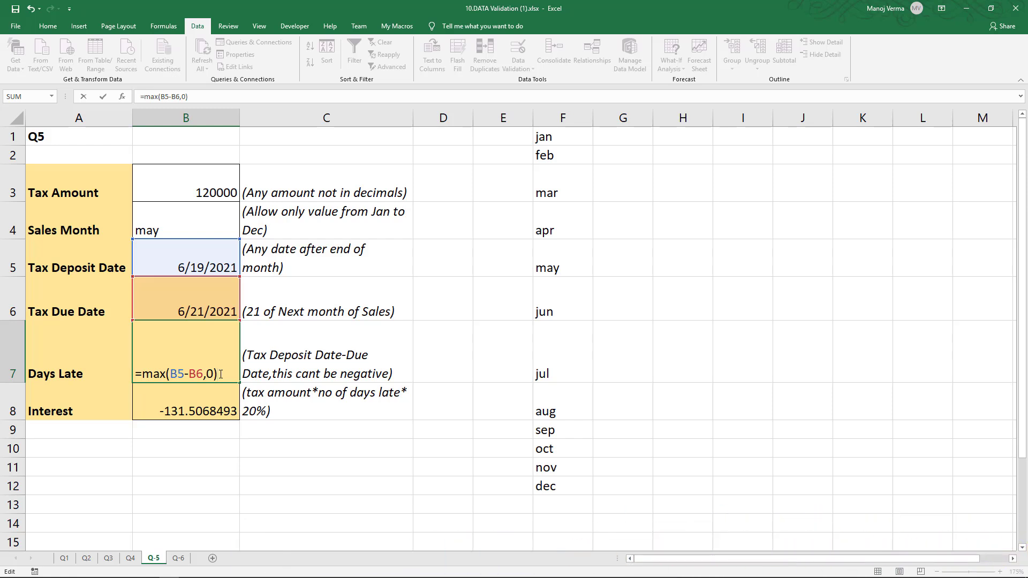
pyautogui.hotkey('ctrl', 'Return')
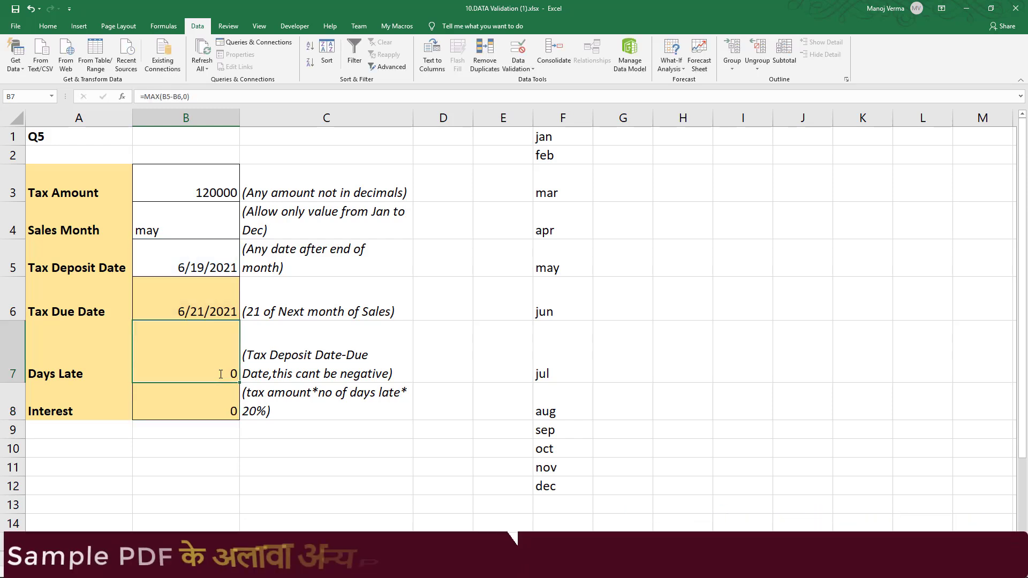
# Set the Tax Deposit Date in B5 to 6/25/2021 and check the Days Late and Interest formulas.
pyautogui.press('Down')
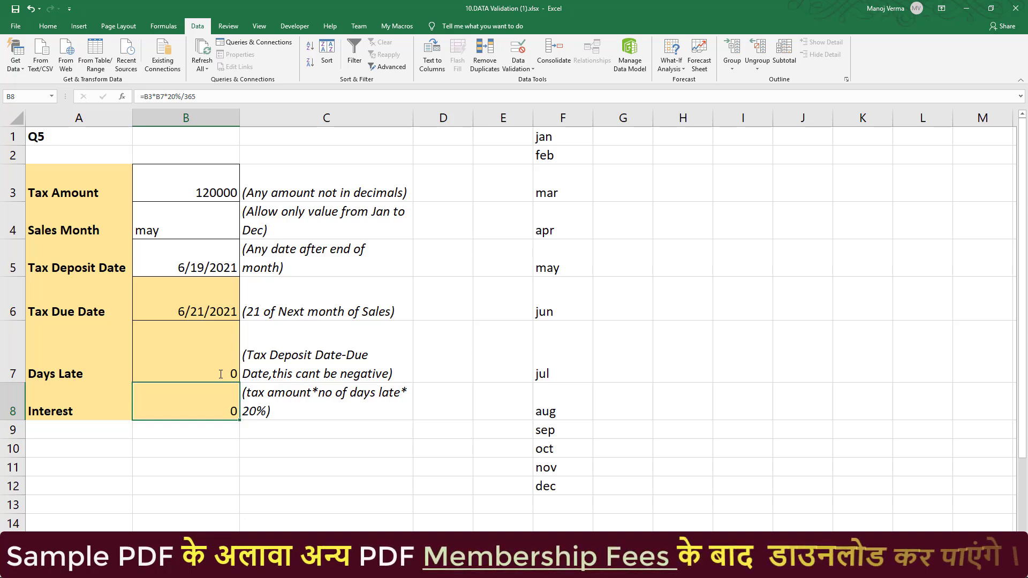
pyautogui.press('Up')
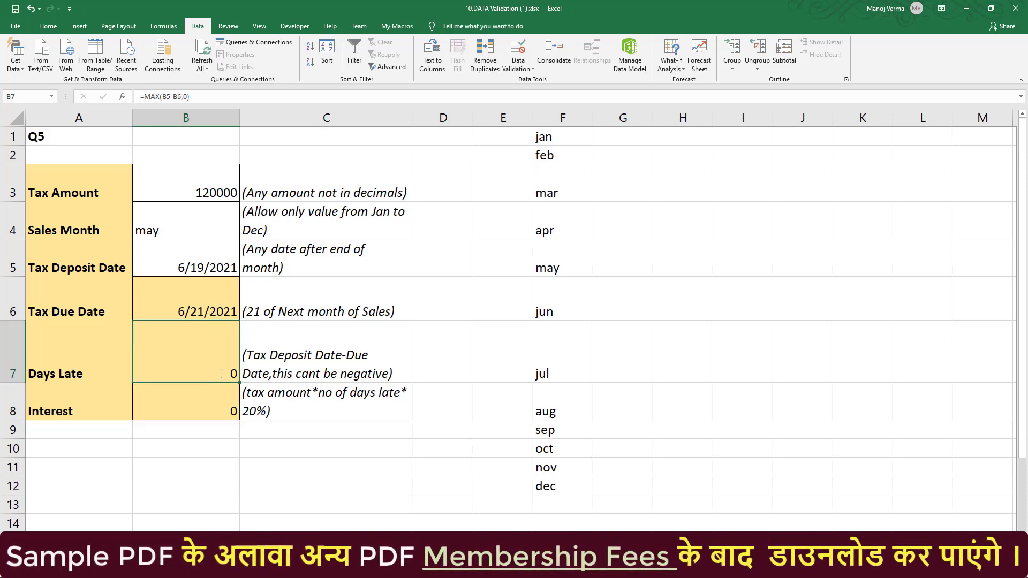
pyautogui.press('Up')
pyautogui.press('Up')
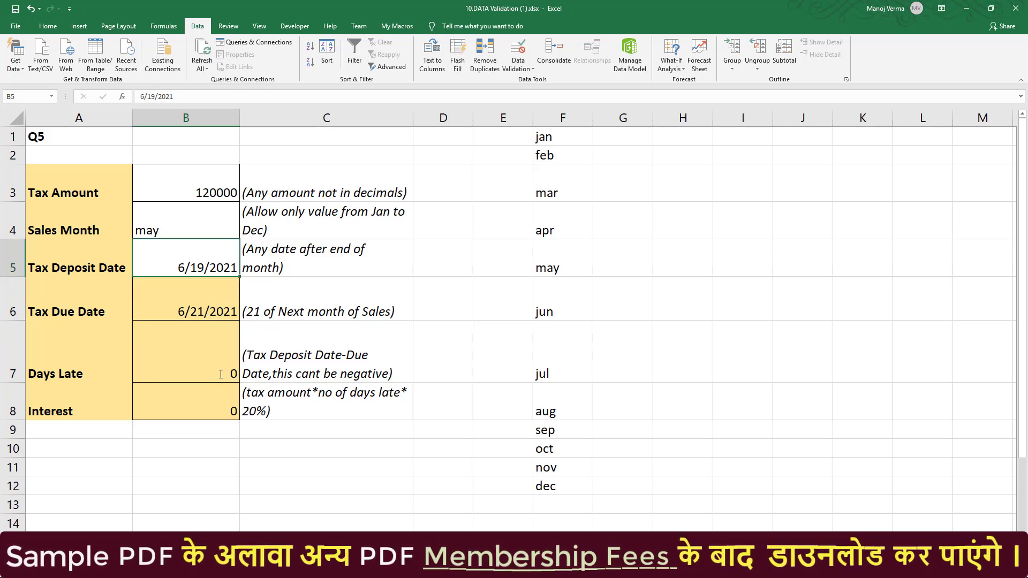
pyautogui.write('6/')
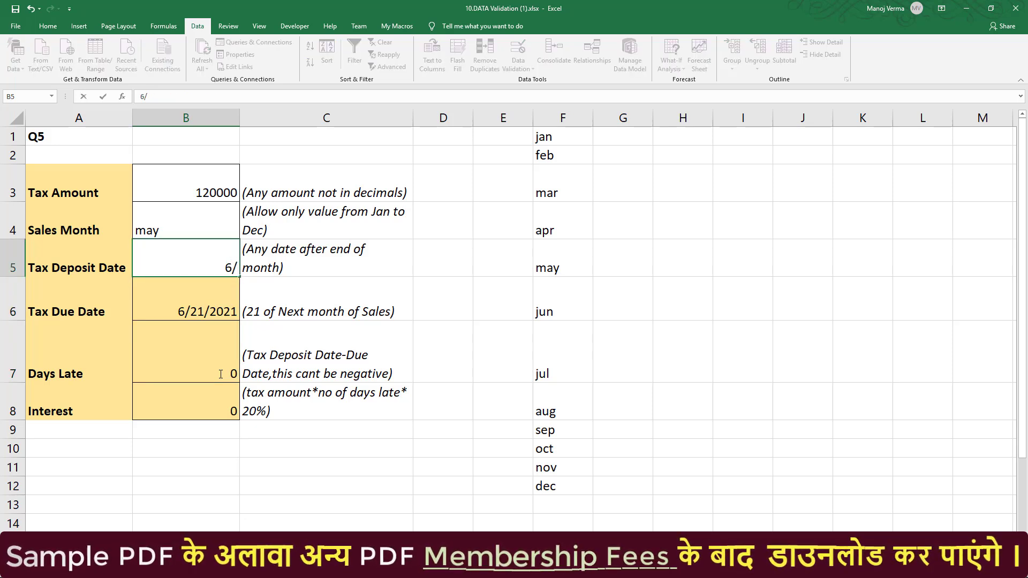
pyautogui.write('2')
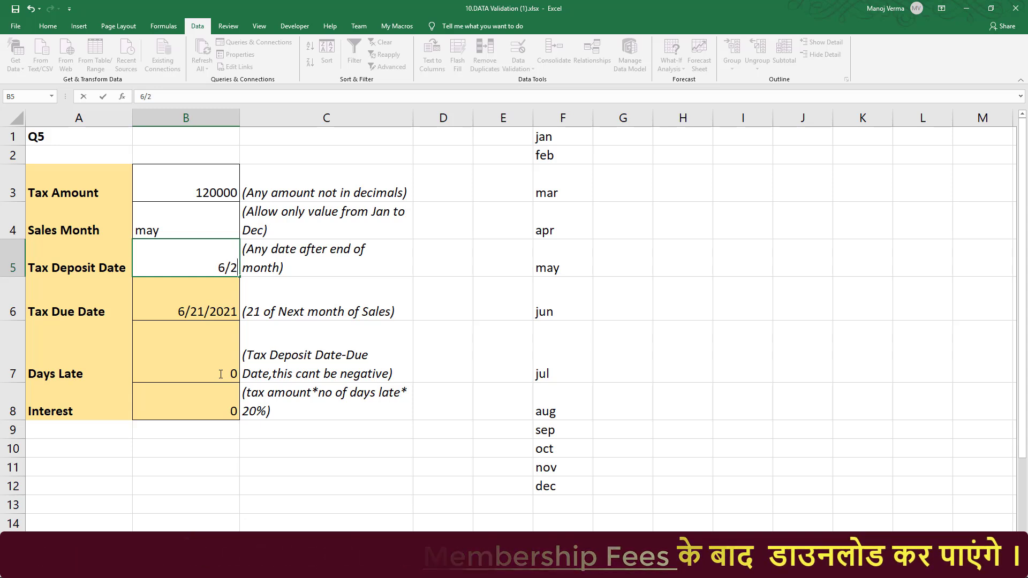
pyautogui.write('5/2021')
pyautogui.press('Return')
pyautogui.press('Return')
pyautogui.press('Return')
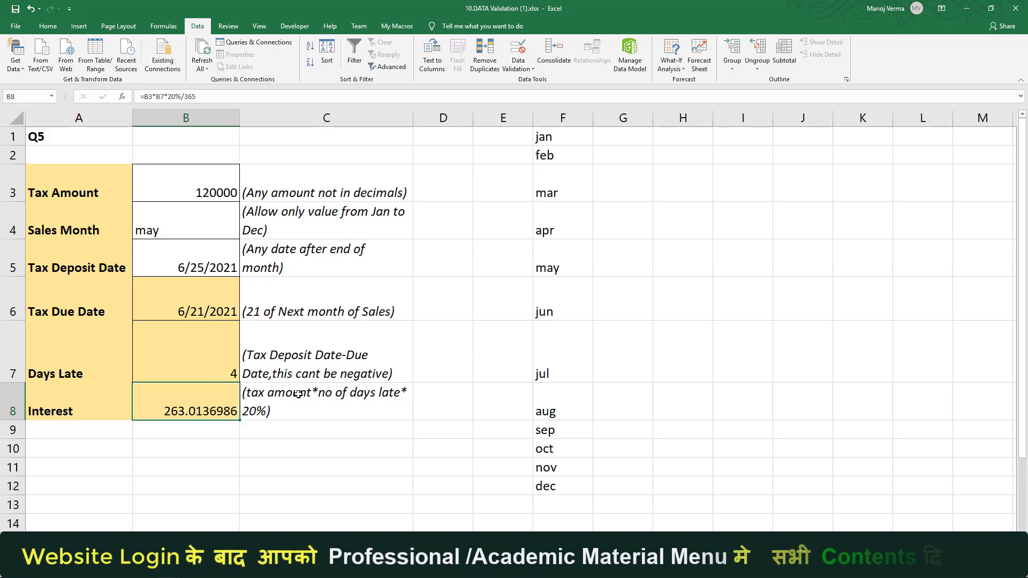
# On the Q-6 sheet, start a Custom data validation rule for the bill number cells A4:A14.
pyautogui.click(185, 539)
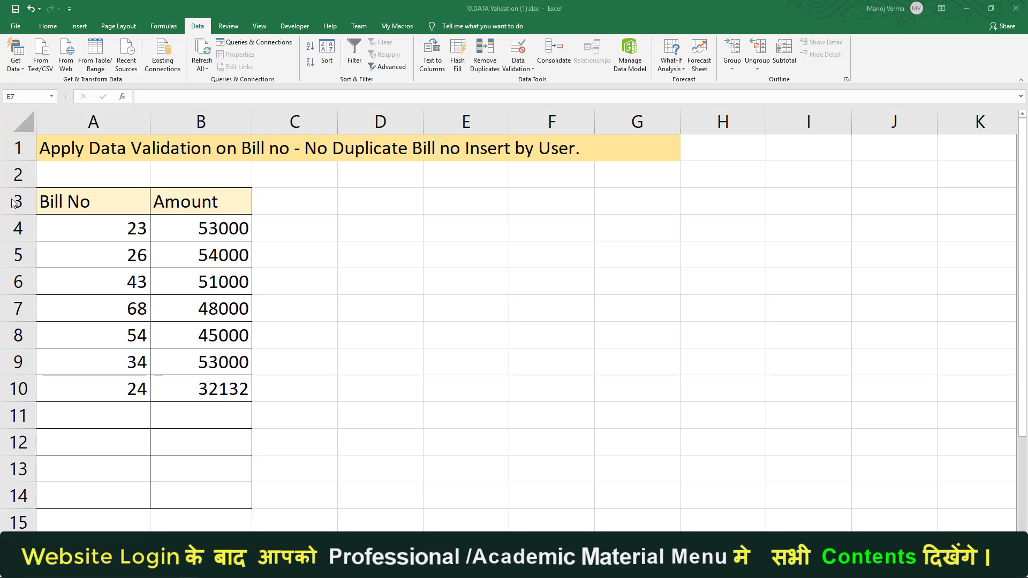
pyautogui.click(92, 201)
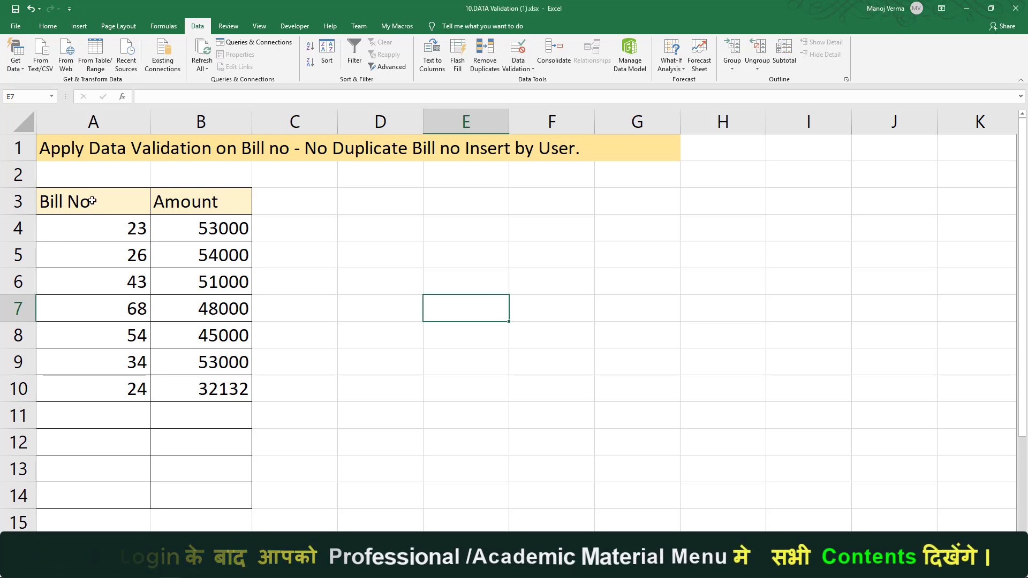
pyautogui.click(92, 201)
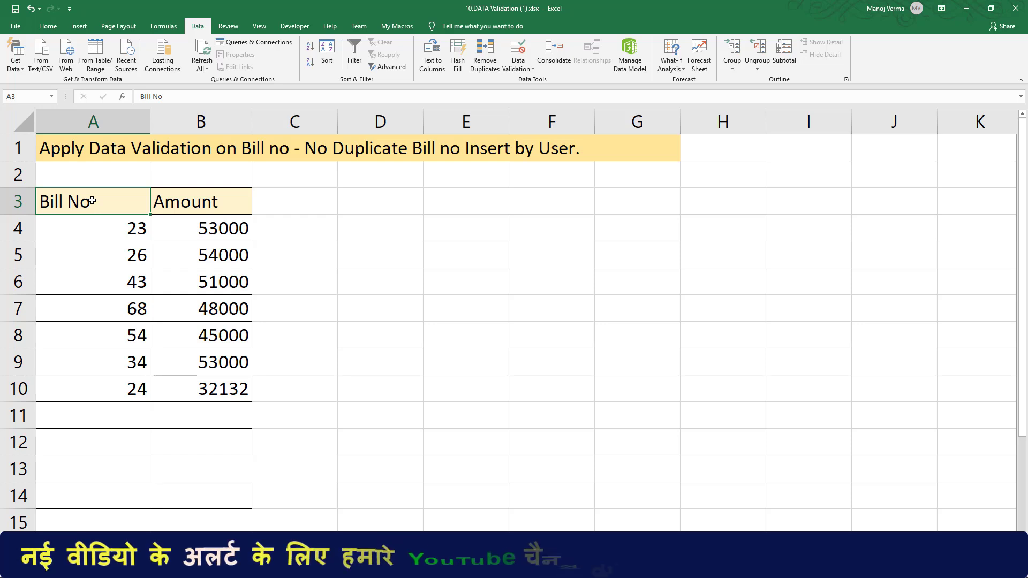
pyautogui.moveTo(104, 195); pyautogui.dragTo(109, 480)
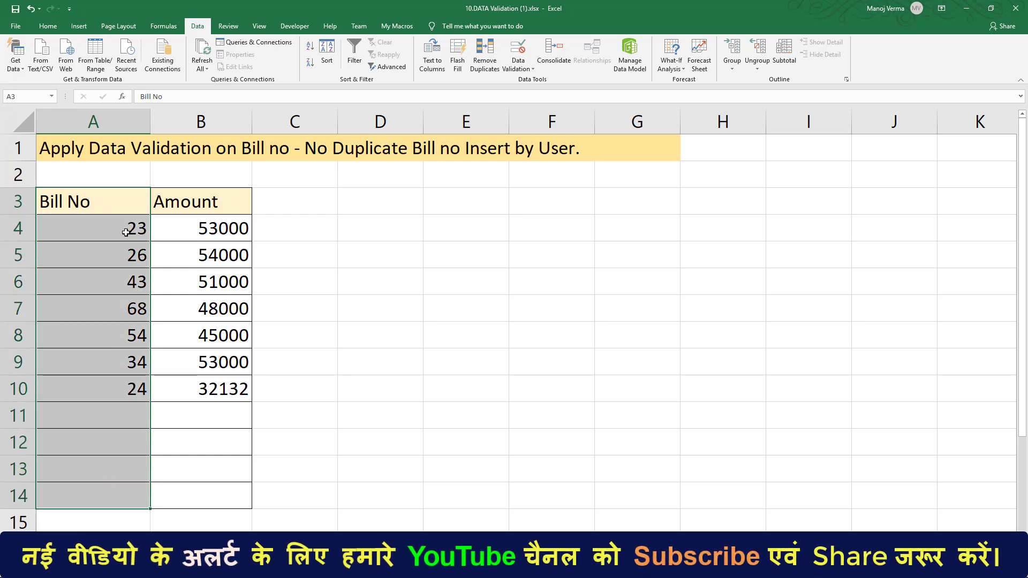
pyautogui.moveTo(140, 225); pyautogui.dragTo(122, 493)
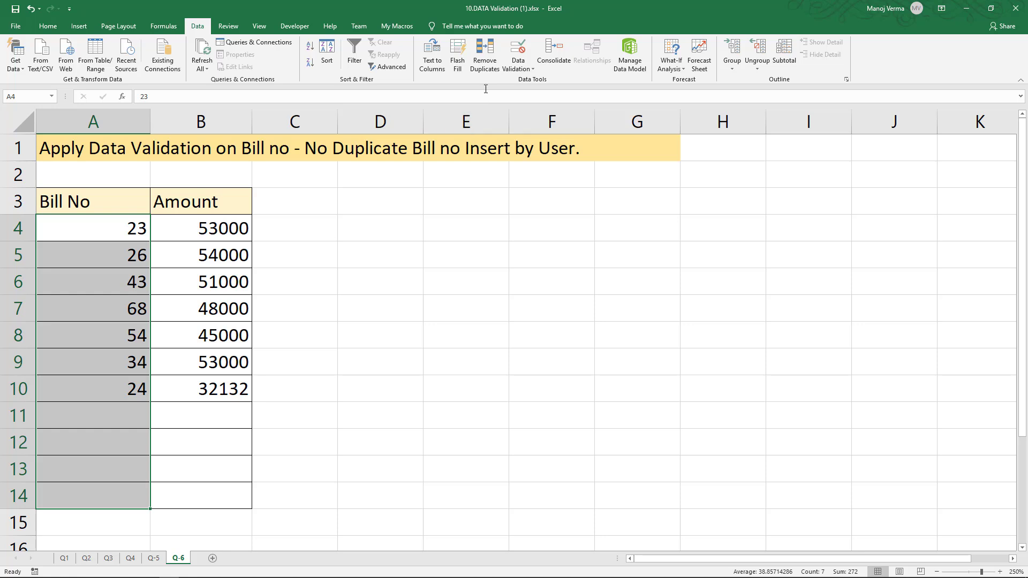
pyautogui.click(518, 51)
pyautogui.click(487, 127)
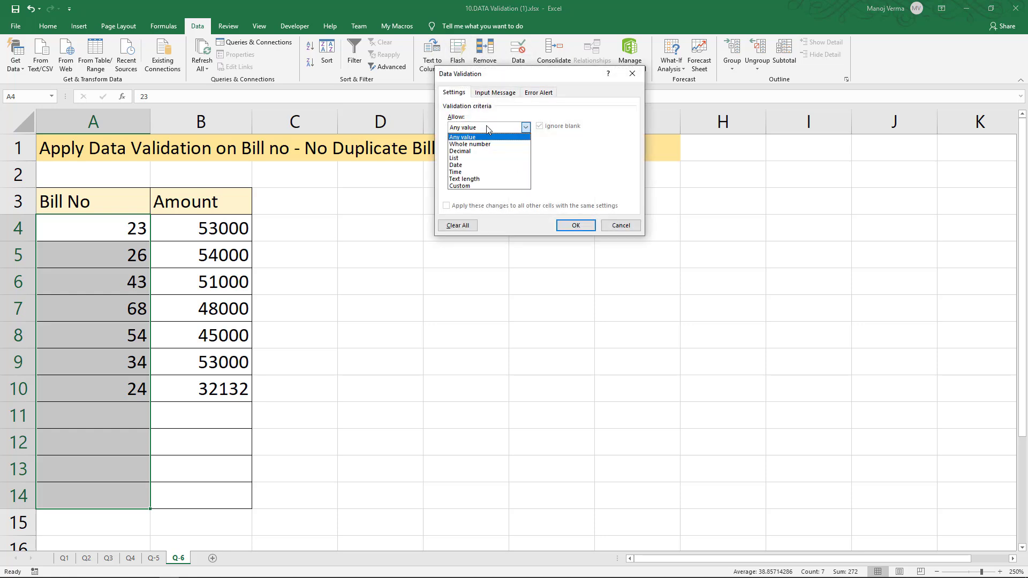
pyautogui.click(481, 186)
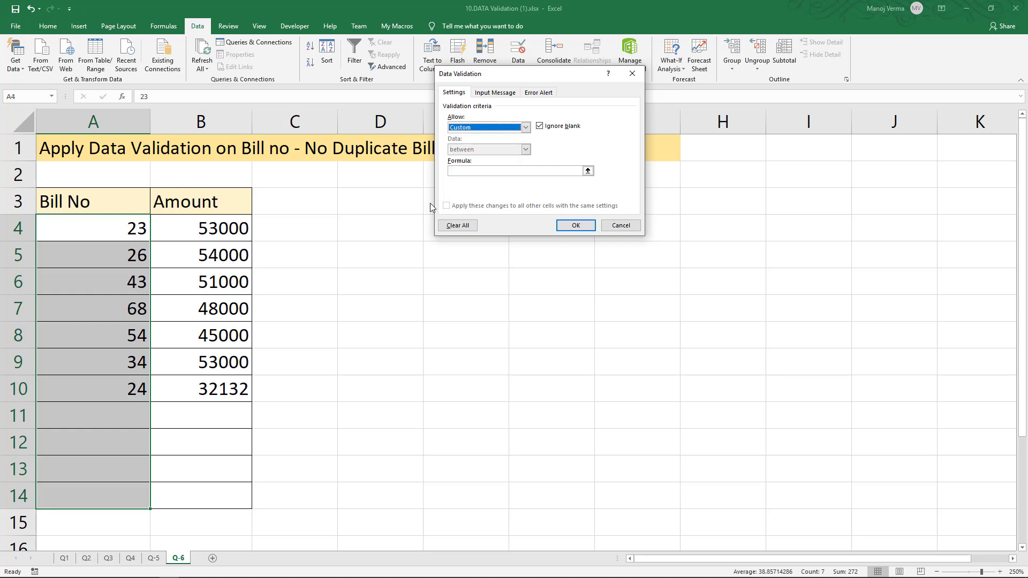
# Set the validation formula to =countif($A$4:$A$14,A4)=1 so that each bill number is allowed only once.
pyautogui.click(469, 172)
pyautogui.write('=countif')
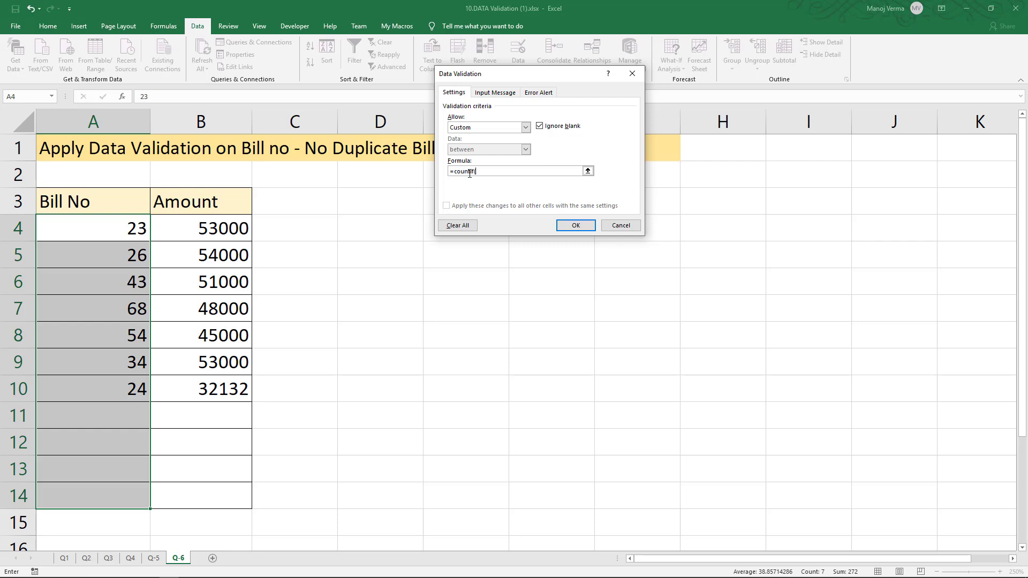
pyautogui.write('(')
pyautogui.moveTo(135, 236); pyautogui.dragTo(131, 502)
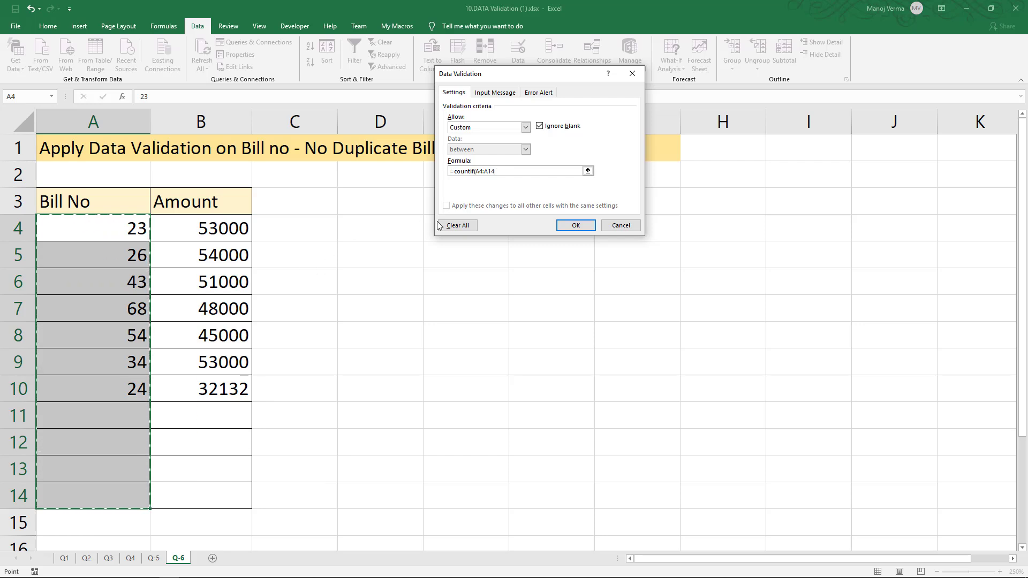
pyautogui.press('F4')
pyautogui.write(',')
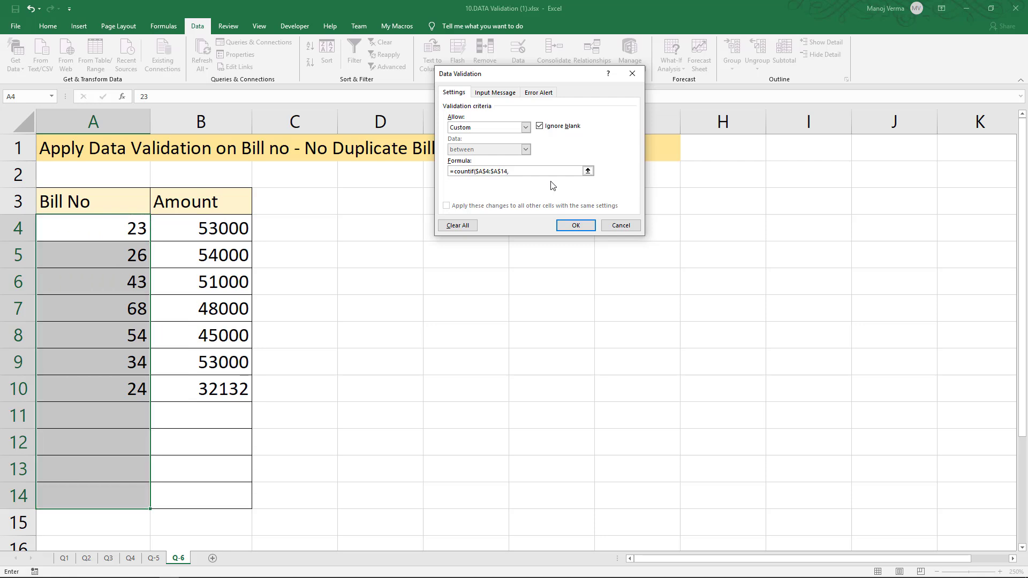
pyautogui.click(111, 227)
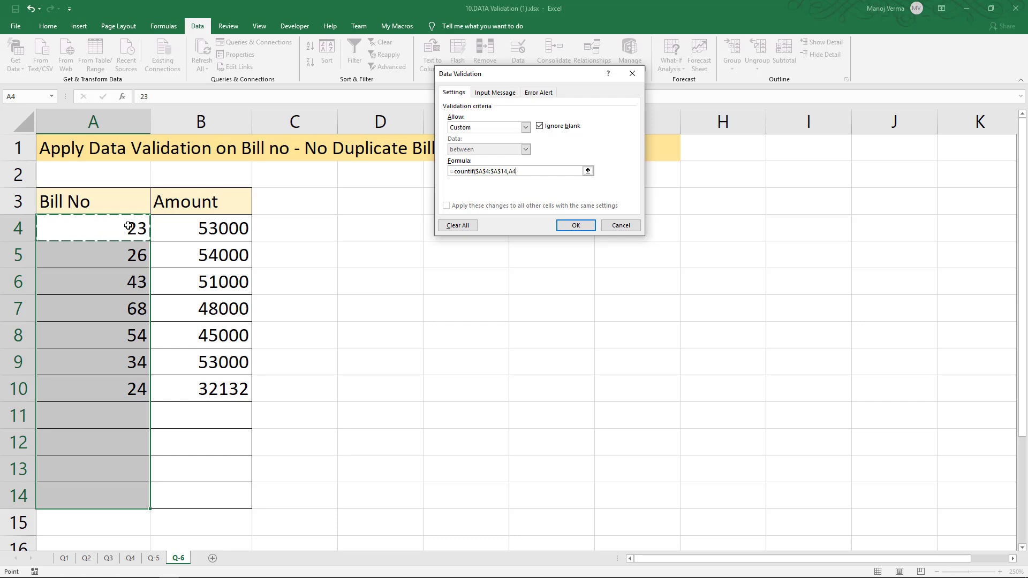
pyautogui.write(')=1')
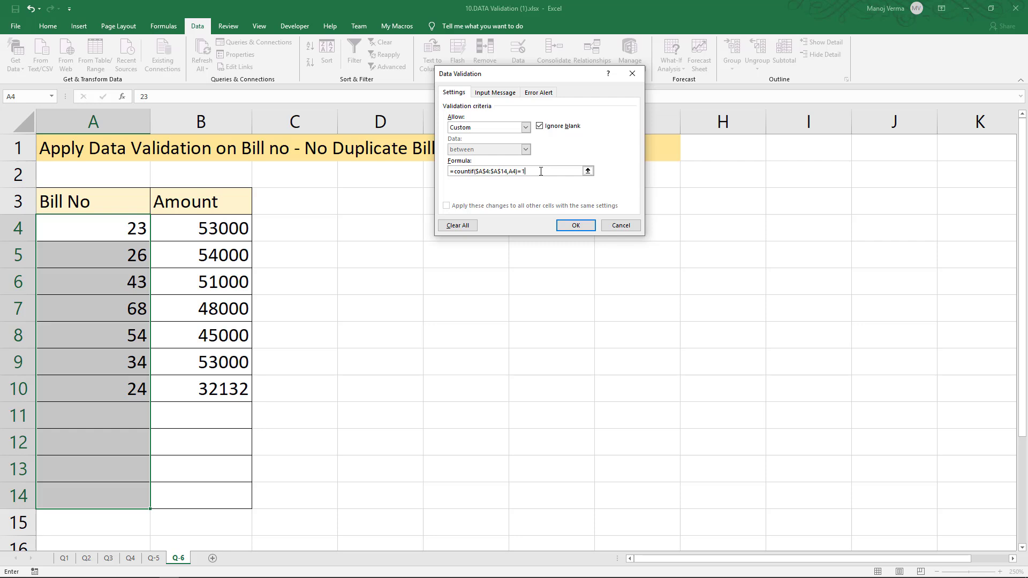
# Give the rule an error alert titled "Duplicate Invoice Number" with the message "Invoice number already assign" and apply the validation.
pyautogui.click(540, 92)
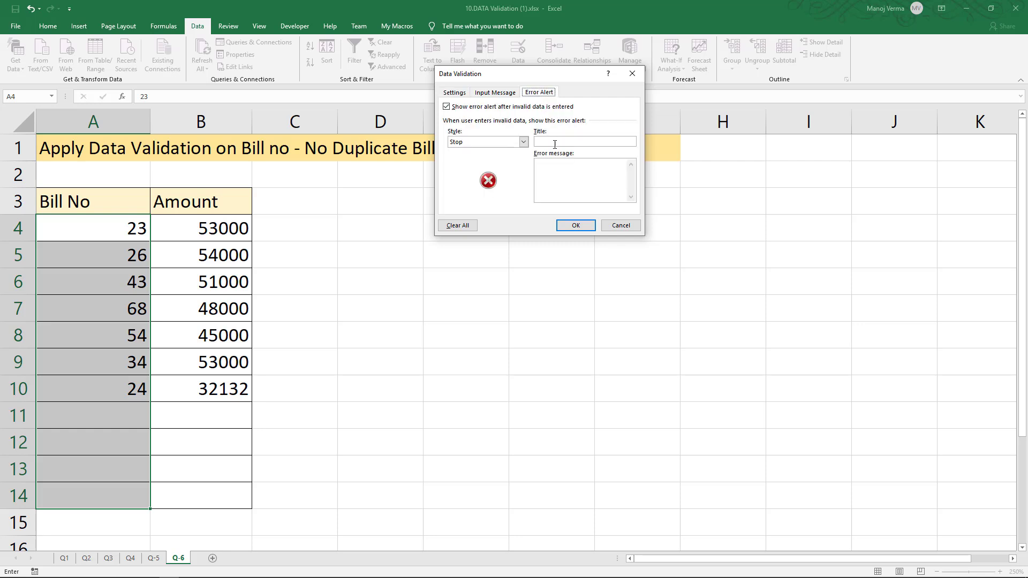
pyautogui.click(554, 142)
pyautogui.write('Duplicate Invoice Number')
pyautogui.click(567, 174)
pyautogui.write('Invoice numvber')
pyautogui.press('BackSpace')
pyautogui.press('BackSpace')
pyautogui.press('BackSpace')
pyautogui.write('ber already assign')
pyautogui.click(576, 225)
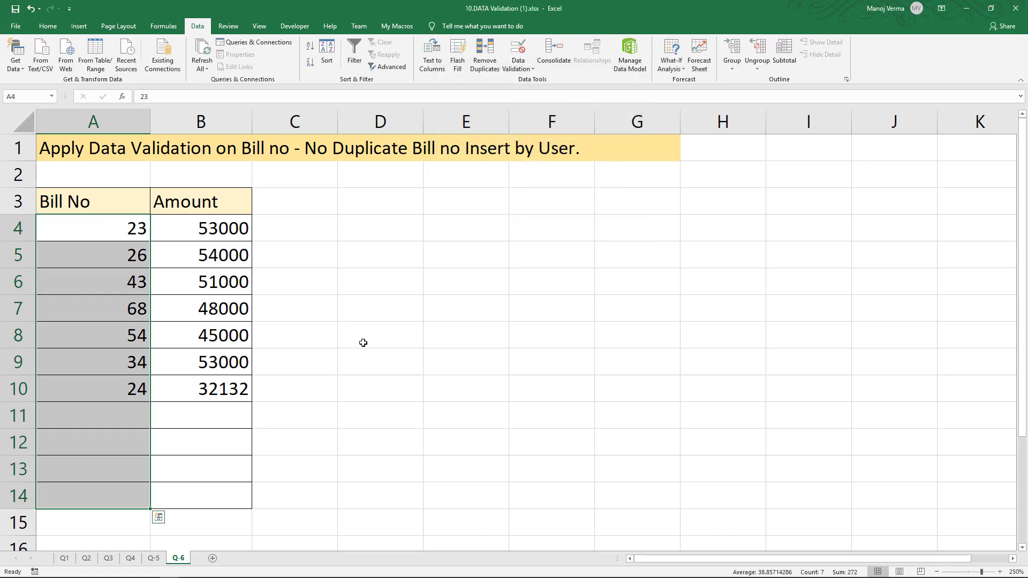
# Test the validation with a unique value by entering bill number 27 in A11.
pyautogui.click(134, 410)
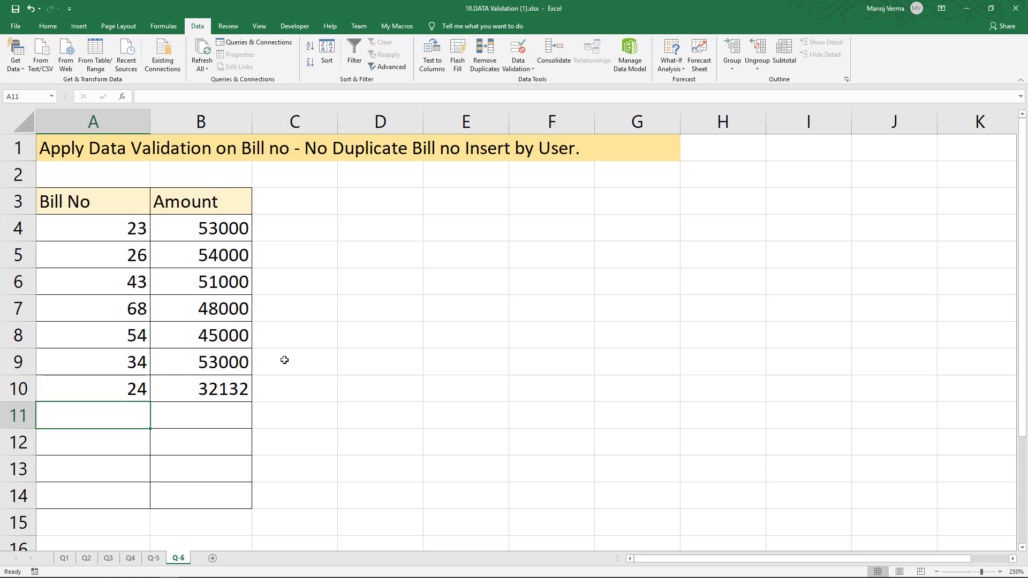
pyautogui.write('27')
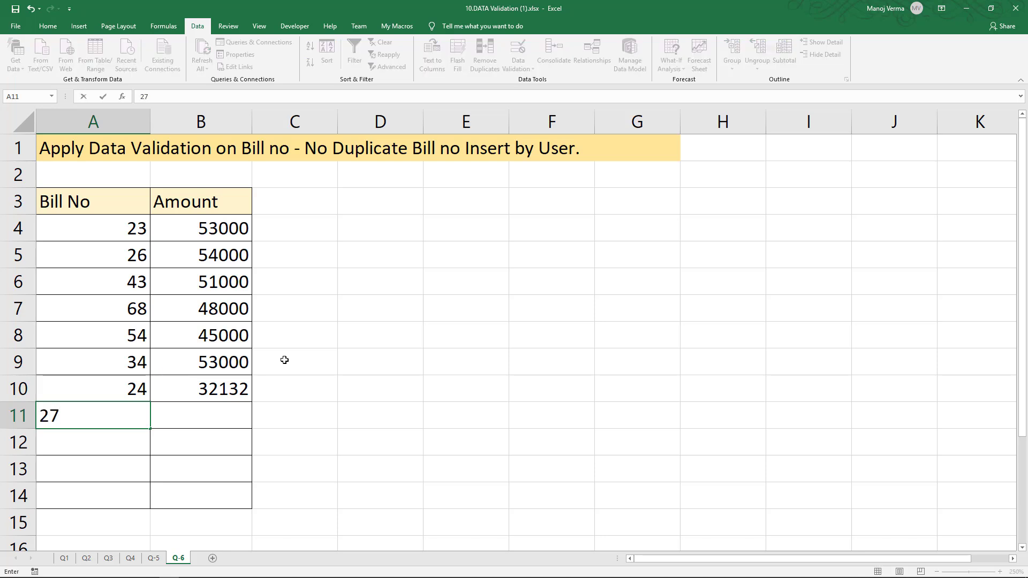
pyautogui.press('Return')
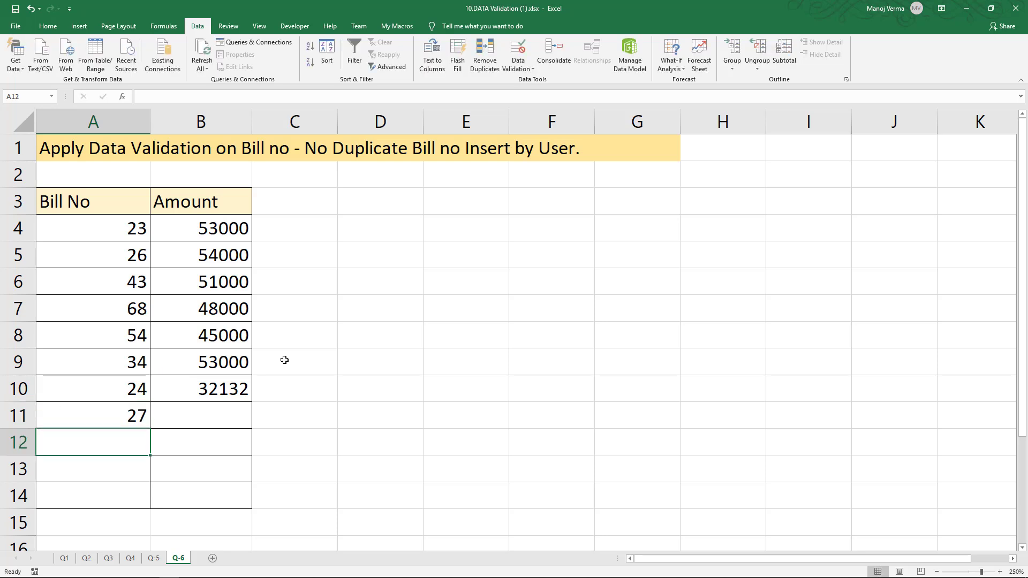
# Test the validation with a duplicate by trying to enter bill number 26 in A12, and choose to retry.
pyautogui.write('26')
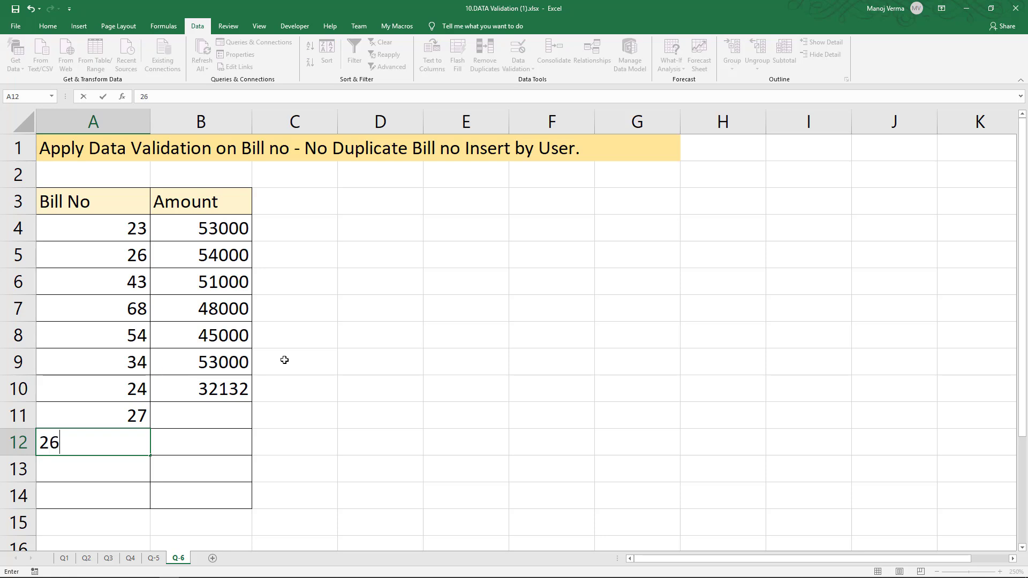
pyautogui.press('Return')
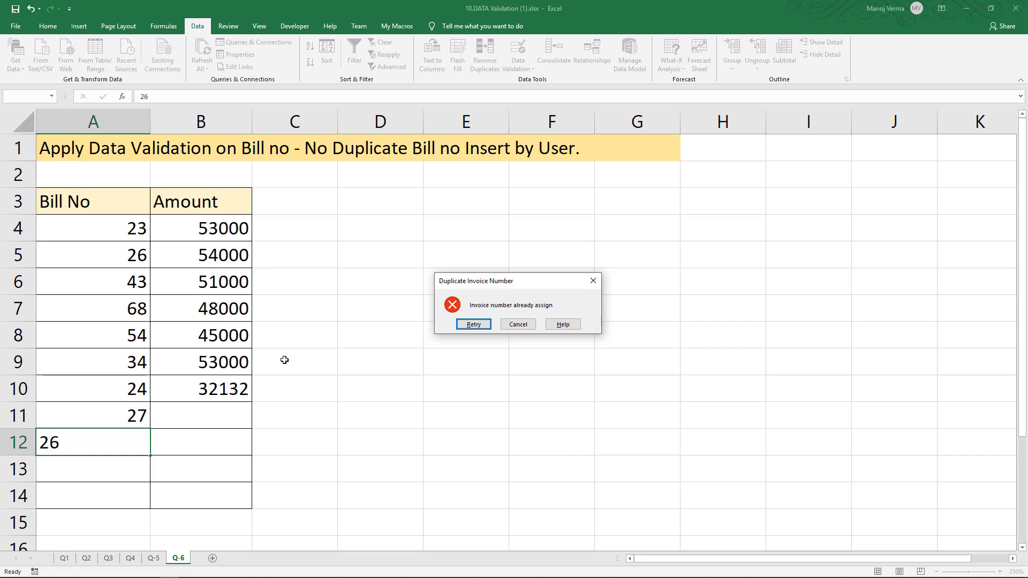
pyautogui.press('Return')
pyautogui.press('Return')
pyautogui.press('Return')
pyautogui.press('Return')
pyautogui.press('Return')
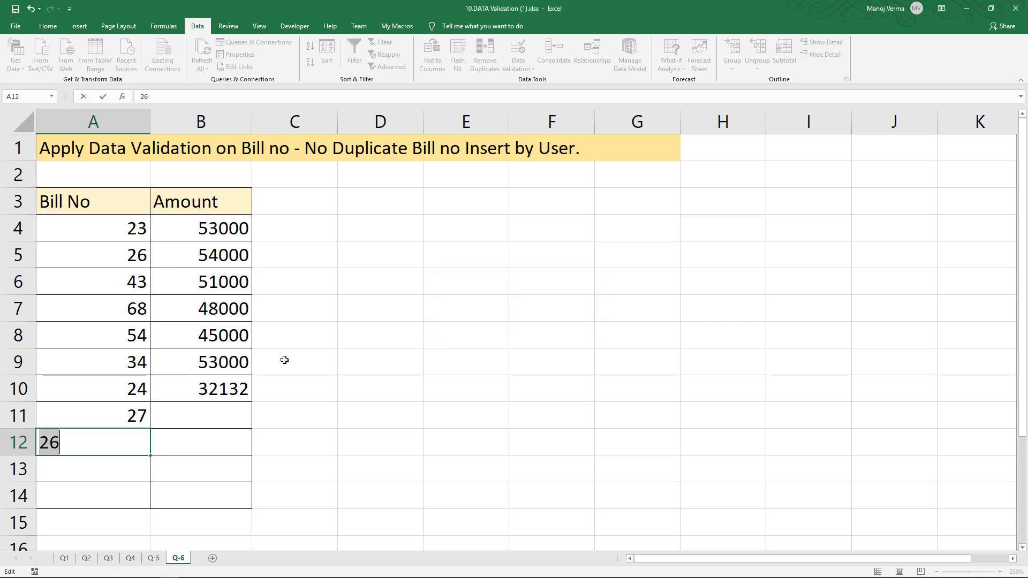
# Replace the rejected duplicate in A12 with bill number 28.
pyautogui.write('2')
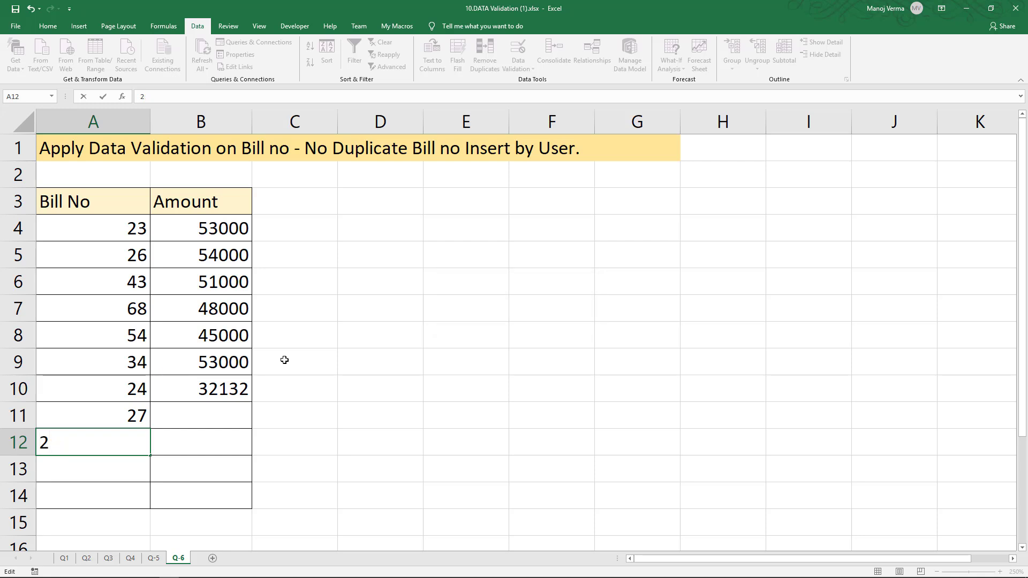
pyautogui.write('8')
pyautogui.press('Return')
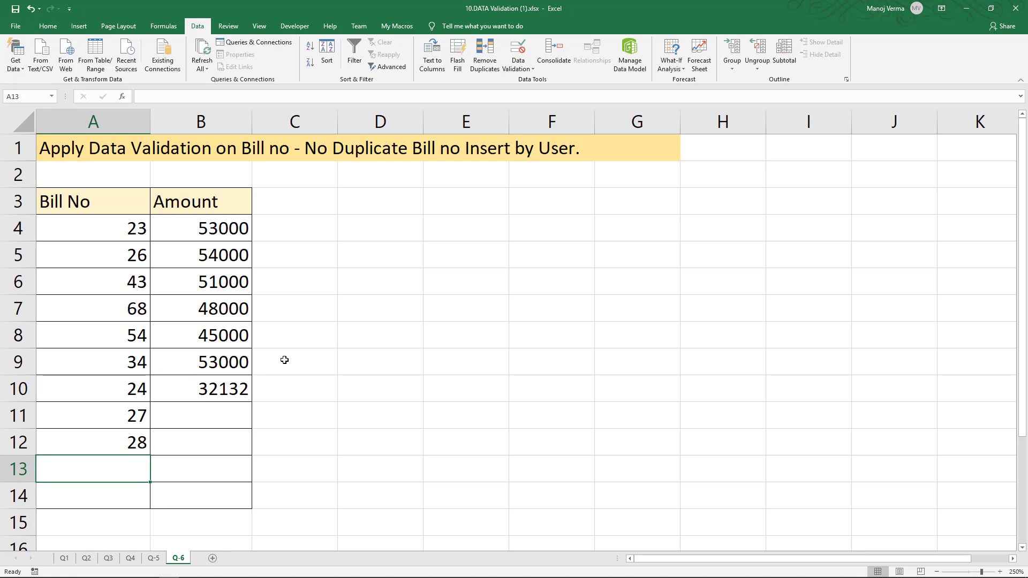
# Try to enter the duplicate bill number 43 in A13 and cancel the entry.
pyautogui.write('43')
pyautogui.press('Return')
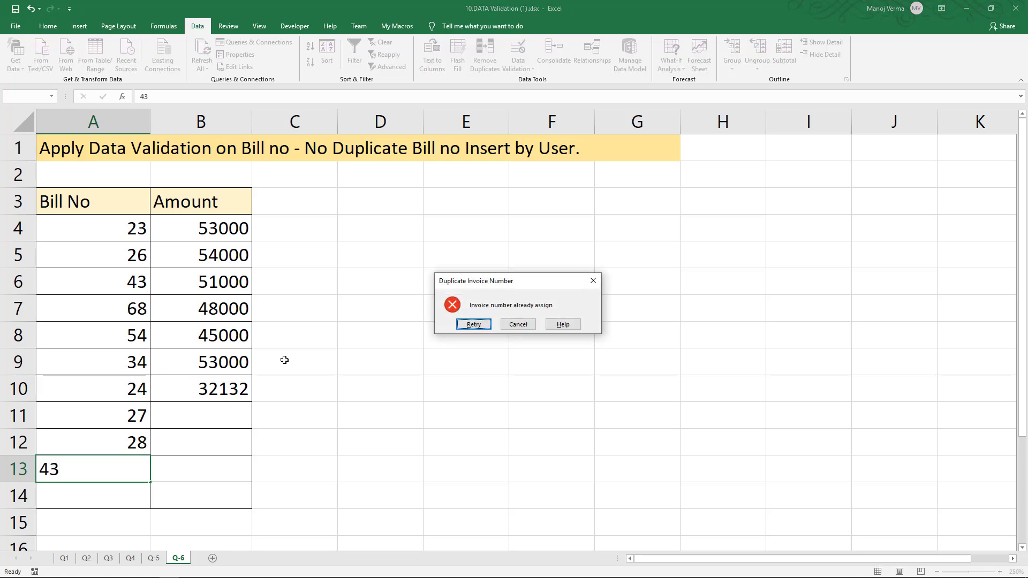
pyautogui.press('Escape')
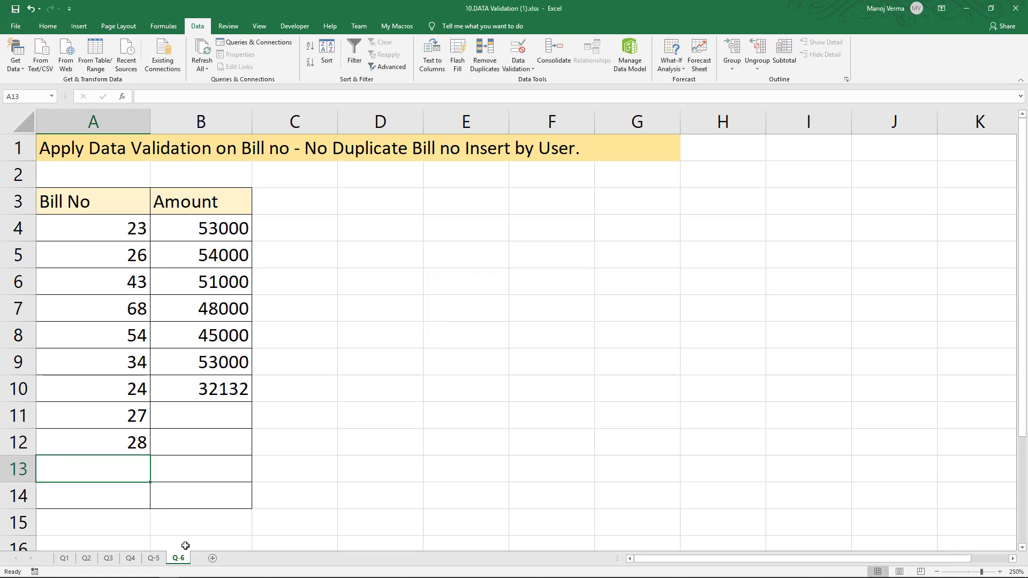